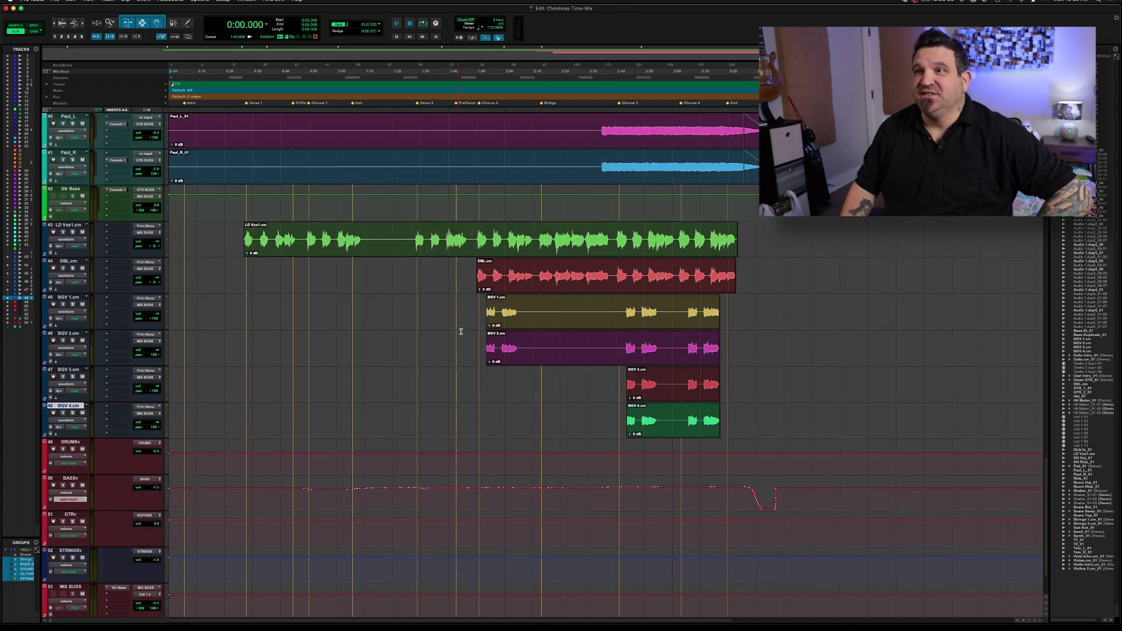
- Look over the session's tracks and play back the instrumental mix from 1:50.400 near Chorus 2
{"action": "scroll", "coordinate": [461, 331], "scroll_direction": "down", "scroll_amount": 4}
{"action": "scroll", "coordinate": [461, 331], "scroll_direction": "down", "scroll_amount": 1}
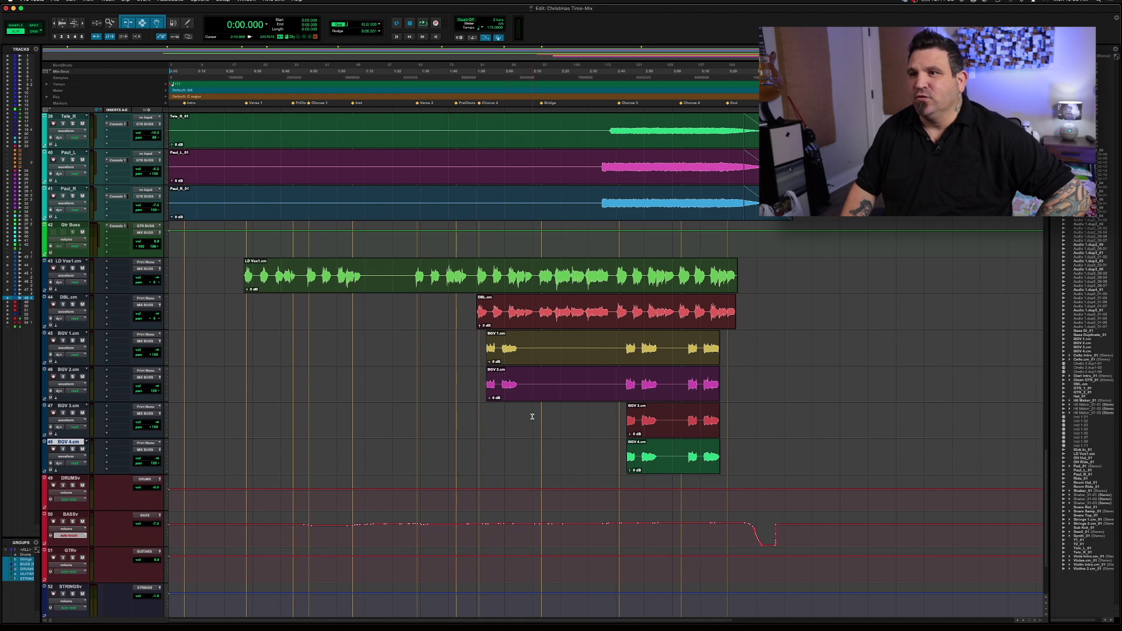
{"action": "scroll", "coordinate": [526, 418], "scroll_direction": "up", "scroll_amount": 10}
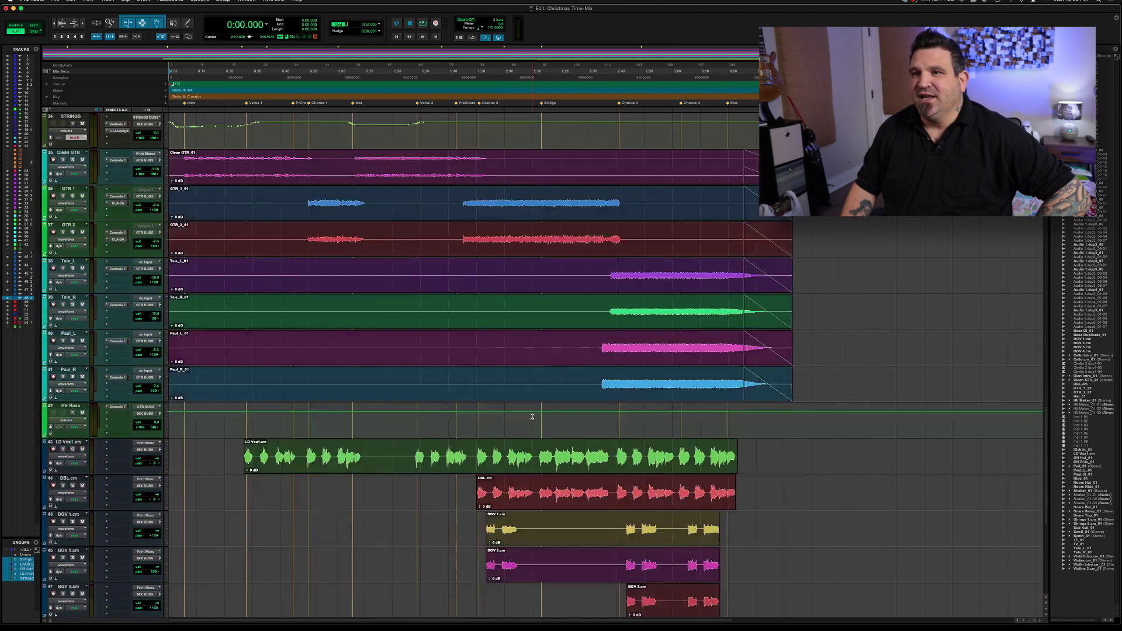
{"action": "scroll", "coordinate": [532, 416], "scroll_direction": "up", "scroll_amount": 20}
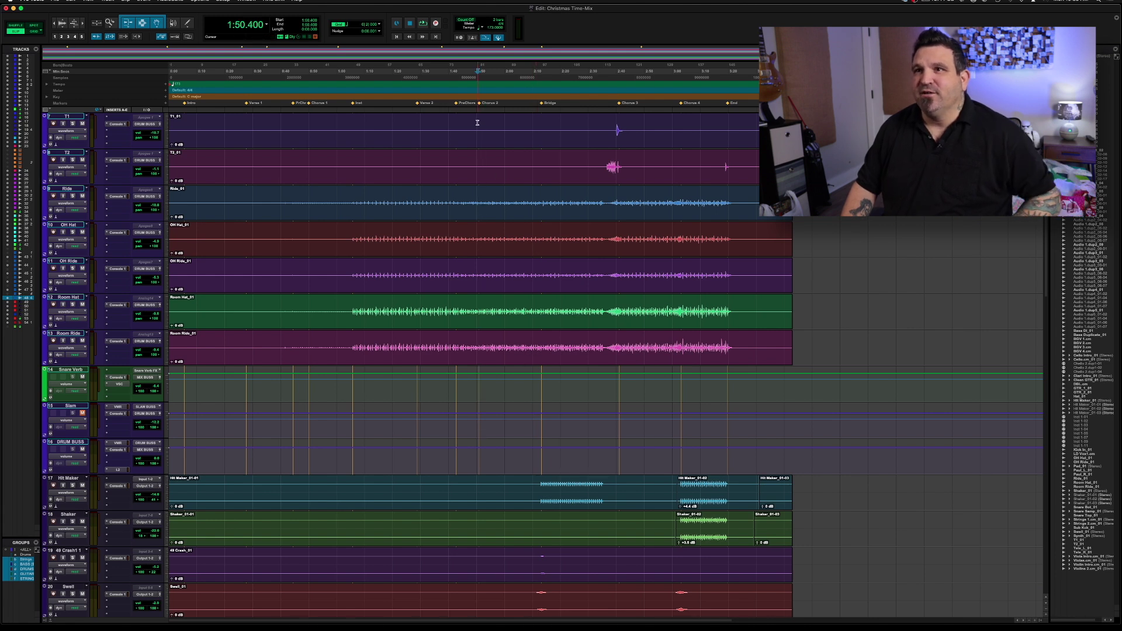
{"action": "key", "text": "space"}
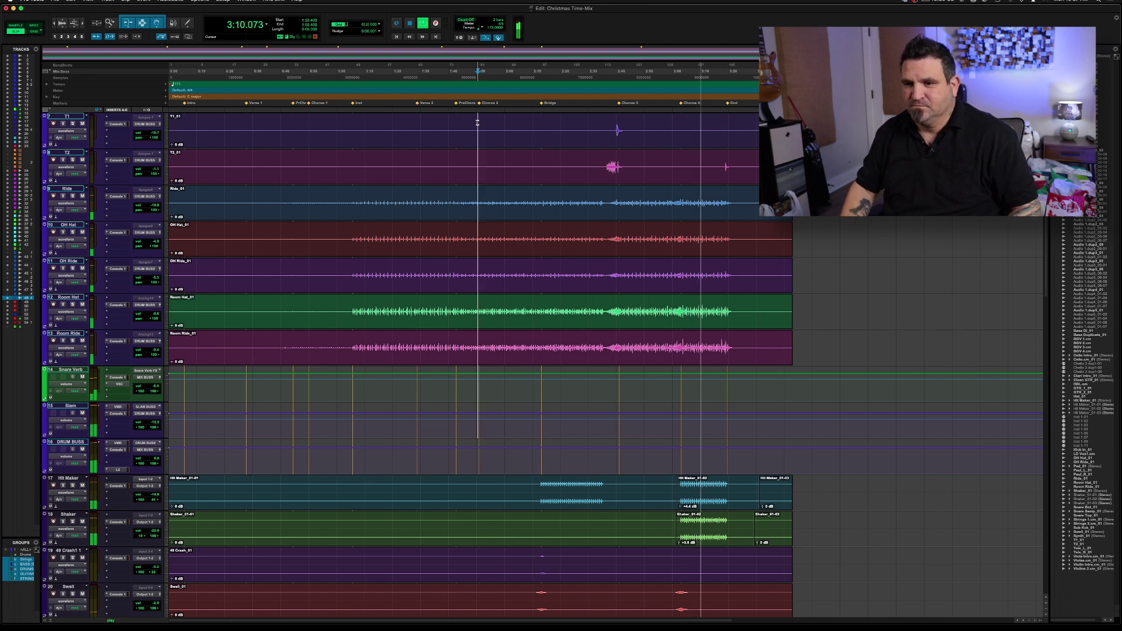
{"action": "key", "text": "space"}
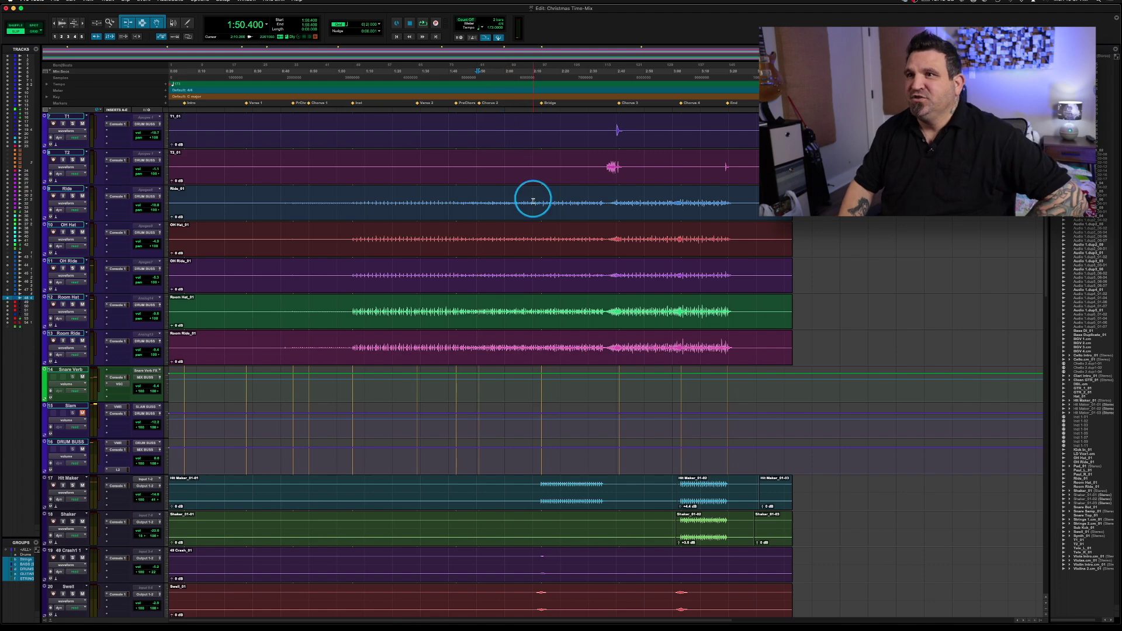
- Open the session template Final Mix Remember.ptxt as the source for importing session data
{"action": "scroll", "coordinate": [547, 245], "scroll_direction": "up", "scroll_amount": 3}
{"action": "scroll", "coordinate": [547, 244], "scroll_direction": "up", "scroll_amount": 2}
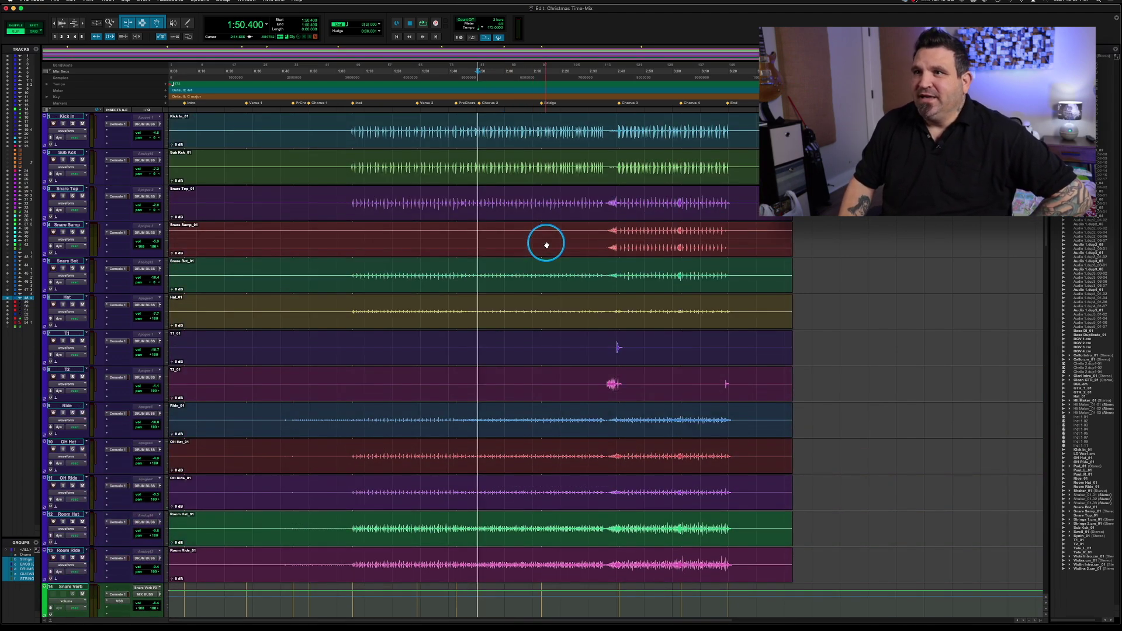
{"action": "scroll", "coordinate": [546, 244], "scroll_direction": "down", "scroll_amount": 9}
{"action": "scroll", "coordinate": [547, 244], "scroll_direction": "down", "scroll_amount": 17}
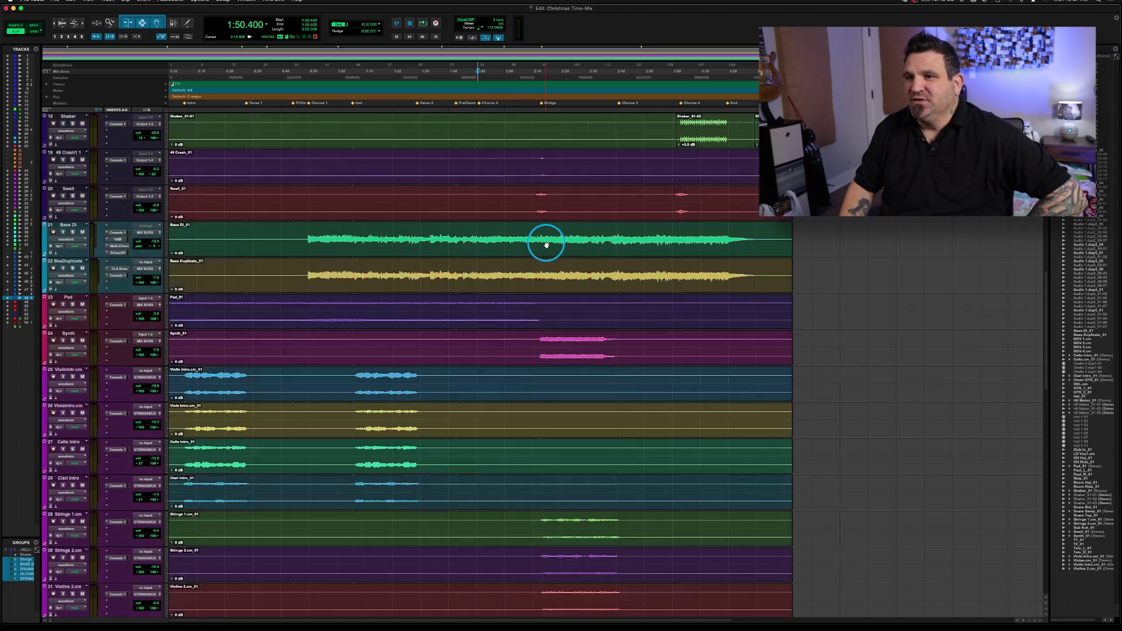
{"action": "scroll", "coordinate": [546, 244], "scroll_direction": "down", "scroll_amount": 11}
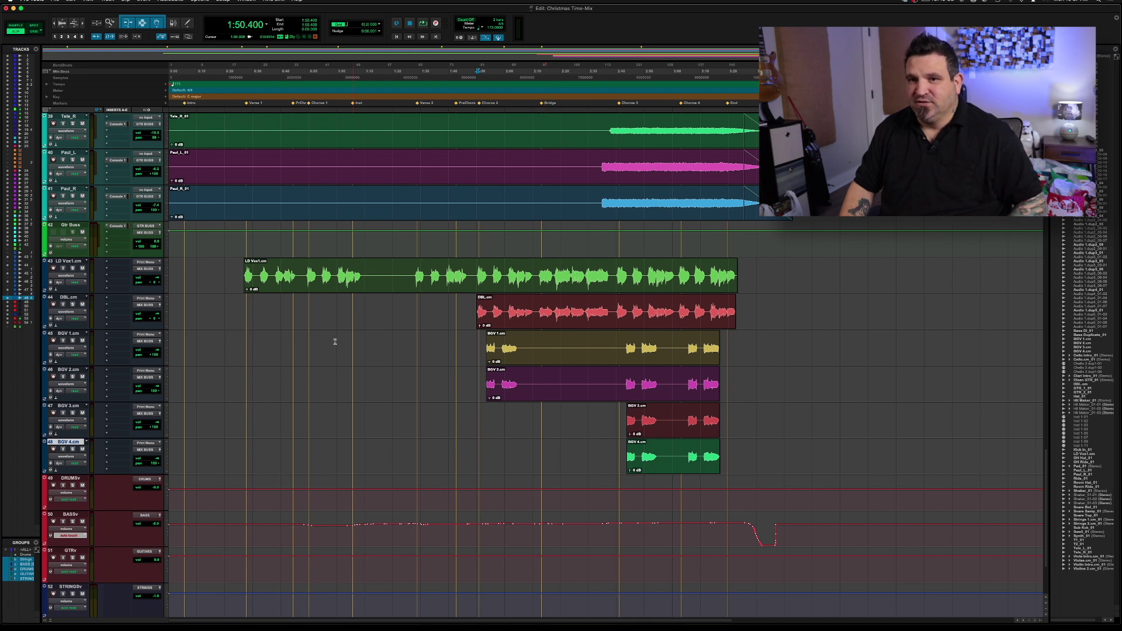
{"action": "left_click", "coordinate": [58, 1]}
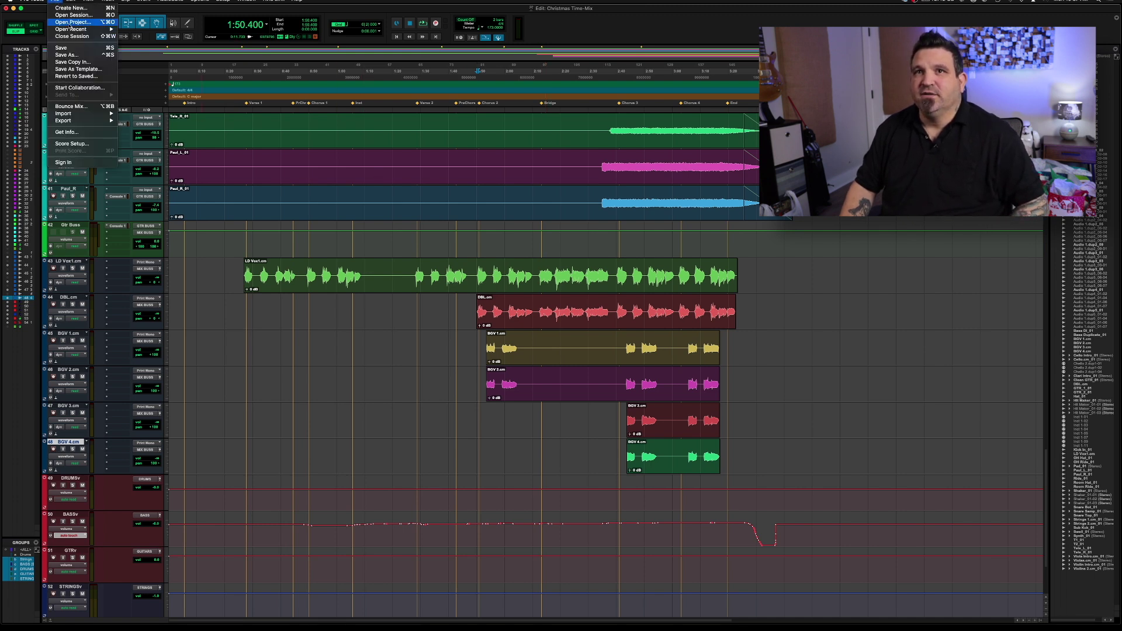
{"action": "mouse_move", "coordinate": [99, 114]}
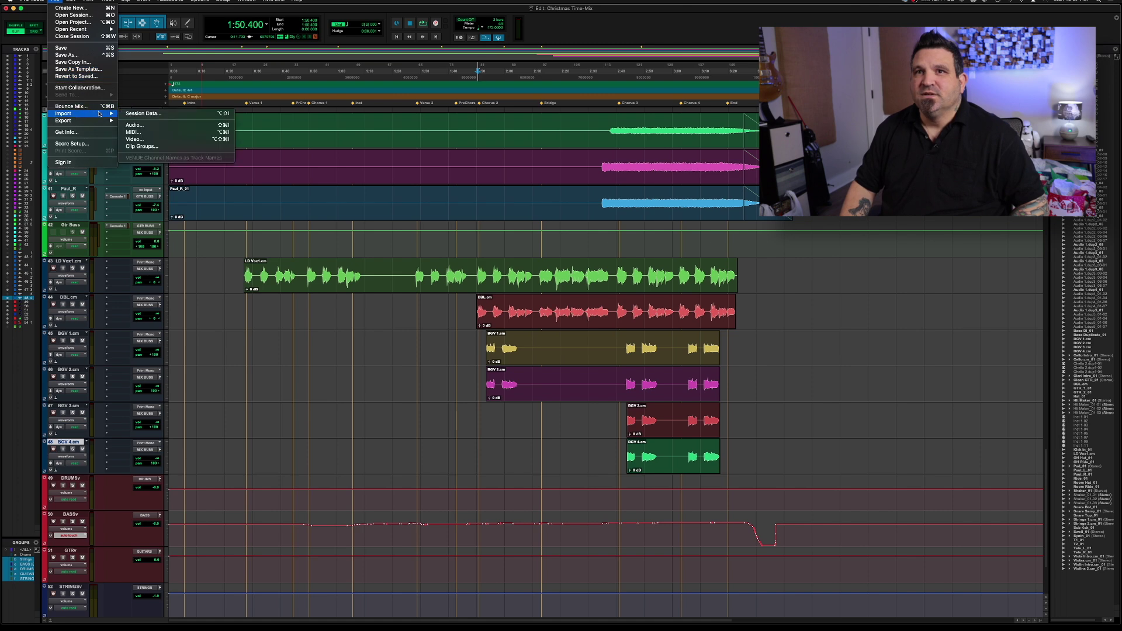
{"action": "left_click", "coordinate": [150, 115]}
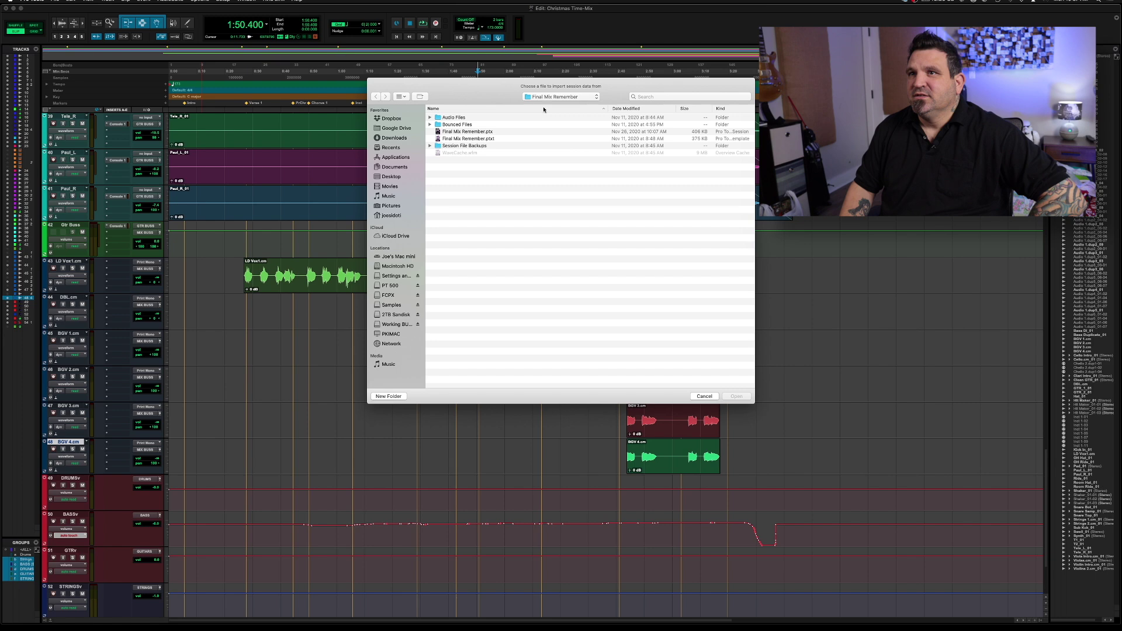
{"action": "left_click", "coordinate": [456, 139]}
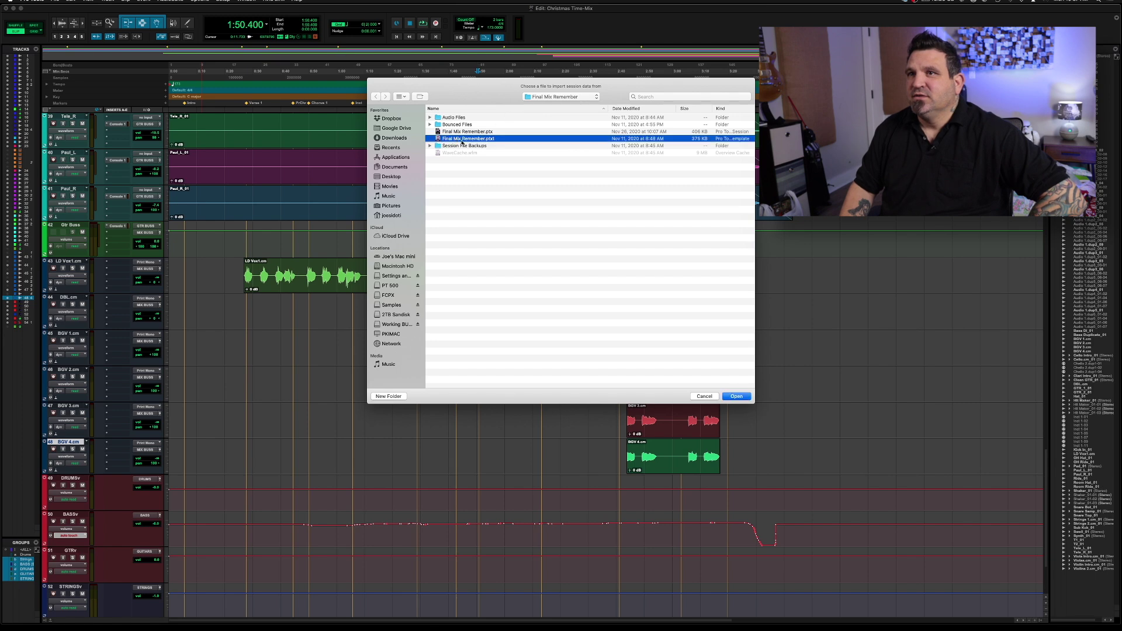
{"action": "left_click", "coordinate": [734, 396]}
- Import the Vox Verb, Vox Delay, Vocal Bus and VOXv tracks from the template as new tracks
{"action": "scroll", "coordinate": [533, 311], "scroll_direction": "down", "scroll_amount": 10}
{"action": "scroll", "coordinate": [532, 311], "scroll_direction": "down", "scroll_amount": 15}
{"action": "left_click", "coordinate": [507, 315]}
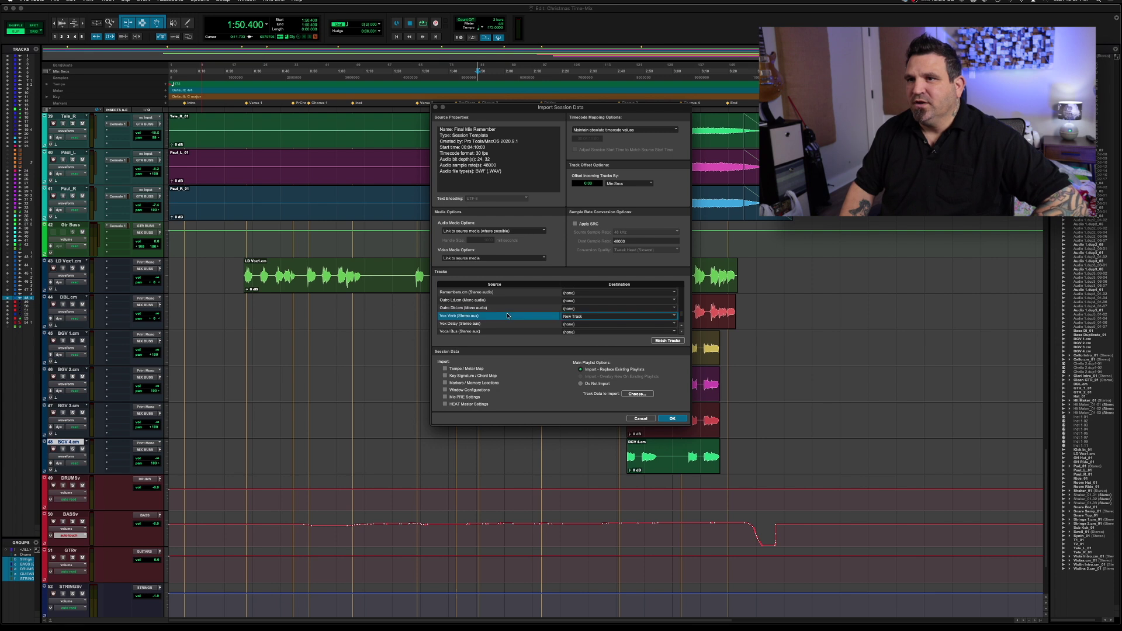
{"action": "left_click", "coordinate": [490, 324], "text": "shift"}
{"action": "scroll", "coordinate": [508, 324], "scroll_direction": "down", "scroll_amount": 3}
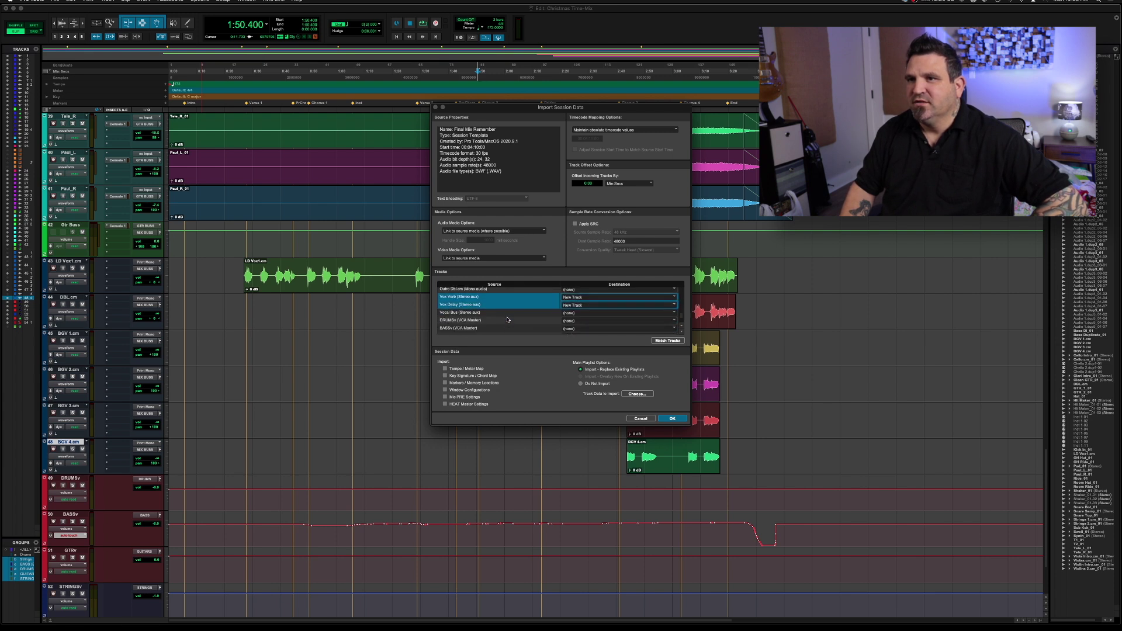
{"action": "left_click", "coordinate": [507, 316], "text": "shift"}
{"action": "scroll", "coordinate": [508, 316], "scroll_direction": "down", "scroll_amount": 1}
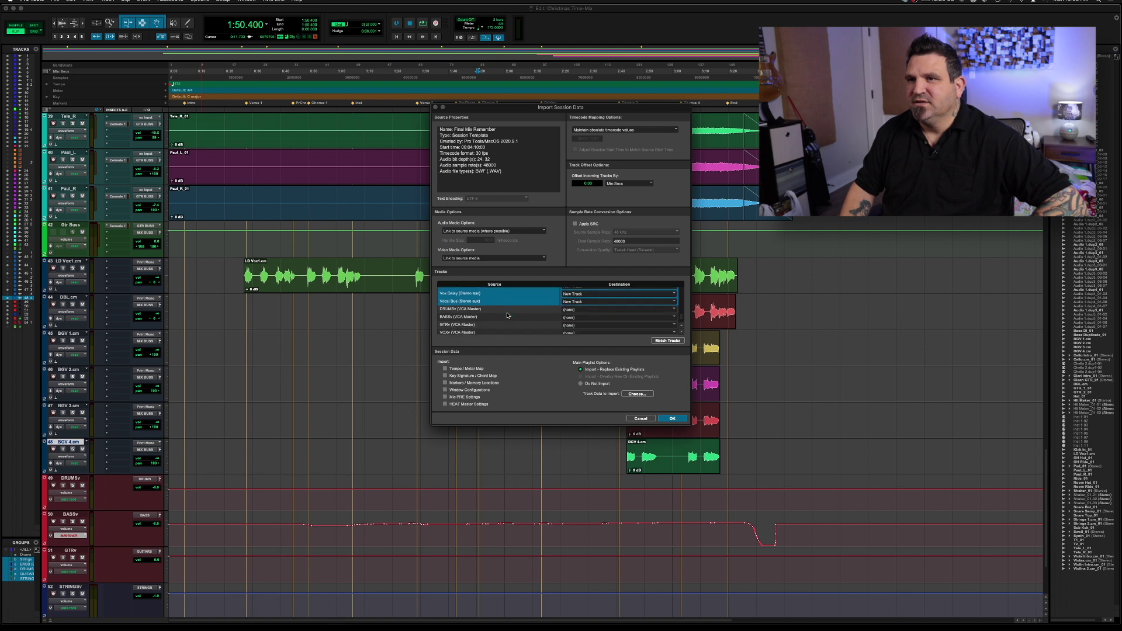
{"action": "scroll", "coordinate": [507, 315], "scroll_direction": "down", "scroll_amount": 1}
{"action": "left_click", "coordinate": [494, 327]}
{"action": "scroll", "coordinate": [494, 327], "scroll_direction": "down", "scroll_amount": 3}
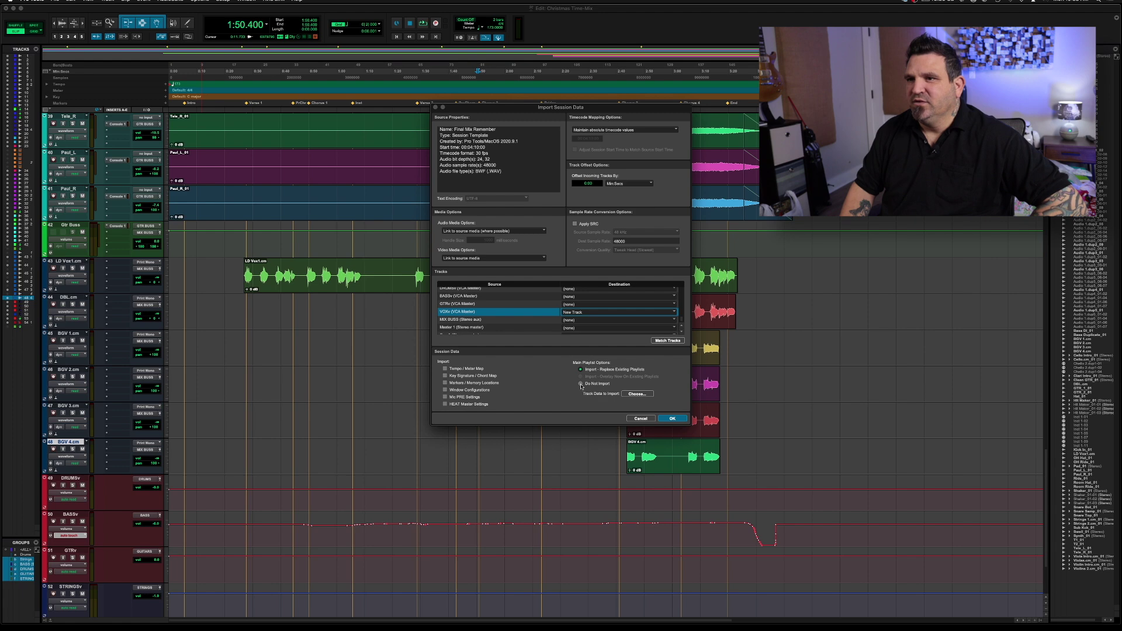
{"action": "left_click", "coordinate": [672, 419]}
- Inspect the insert plugins on Vox Verb, Vox Delay and Vocal Bus, and the effect sends on the LD Vox1 and BGV 1 tracks
{"action": "key", "text": "super+equal"}
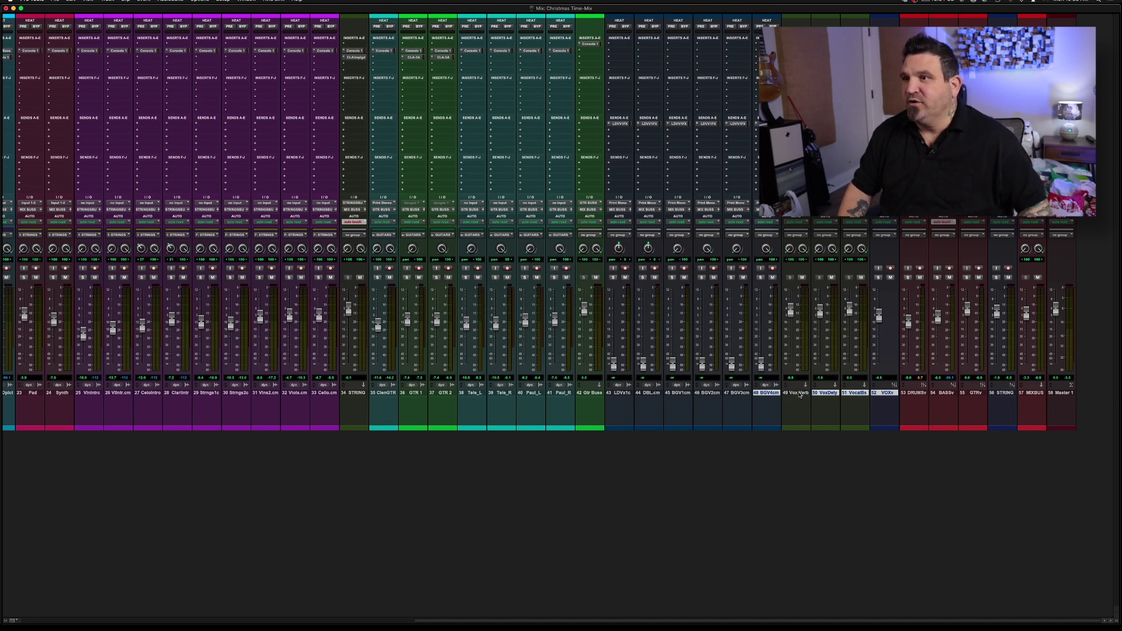
{"action": "left_click", "coordinate": [795, 45]}
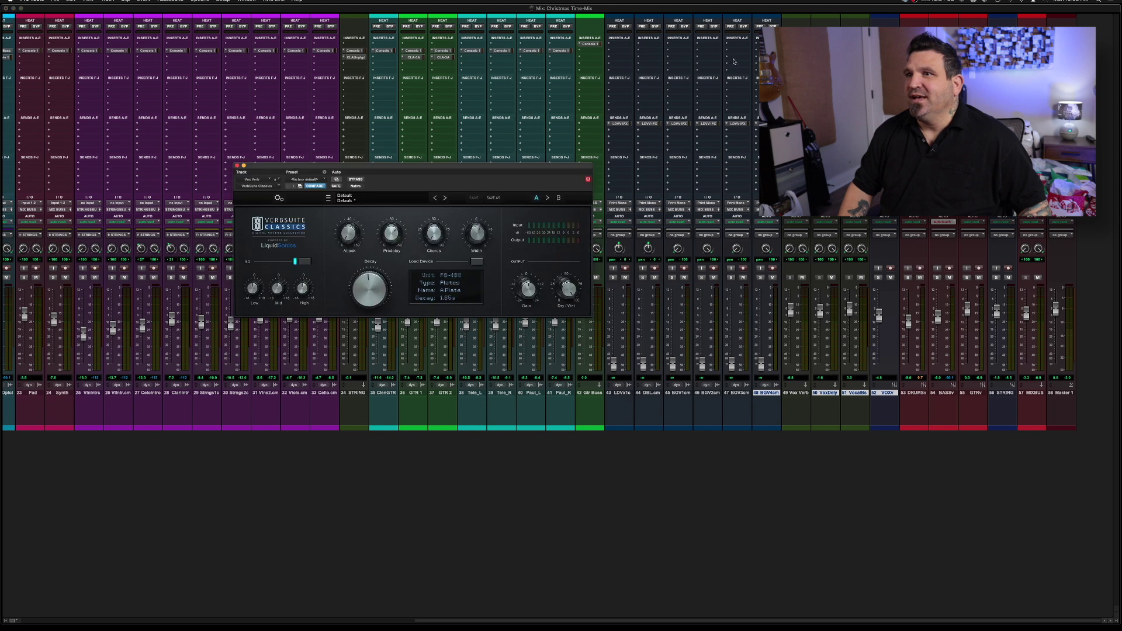
{"action": "left_click", "coordinate": [237, 166]}
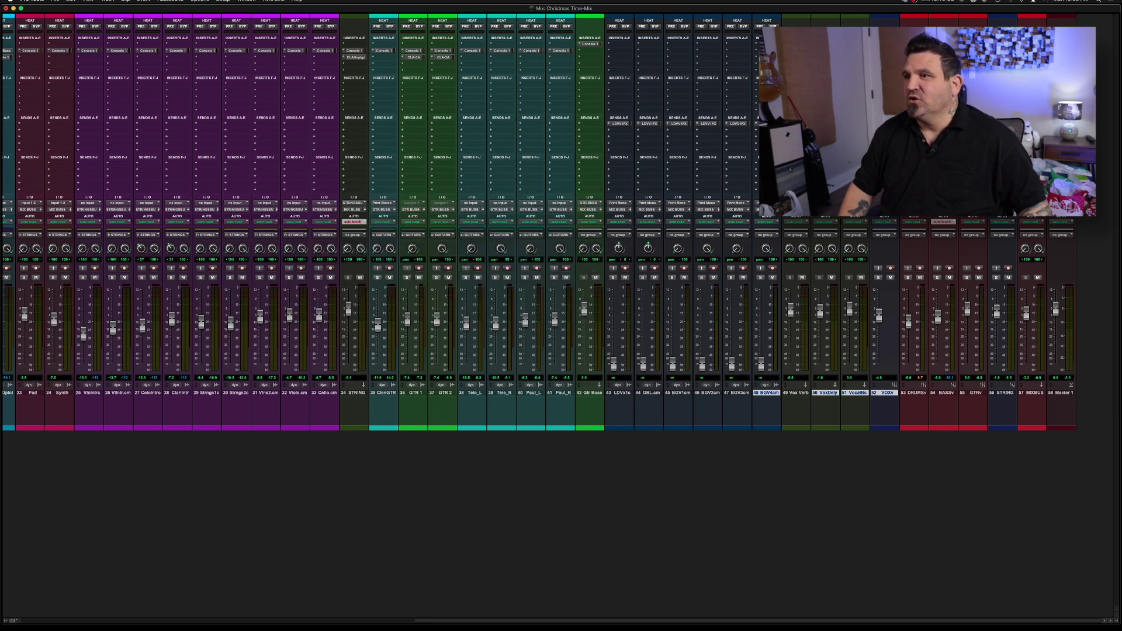
{"action": "left_click", "coordinate": [825, 45]}
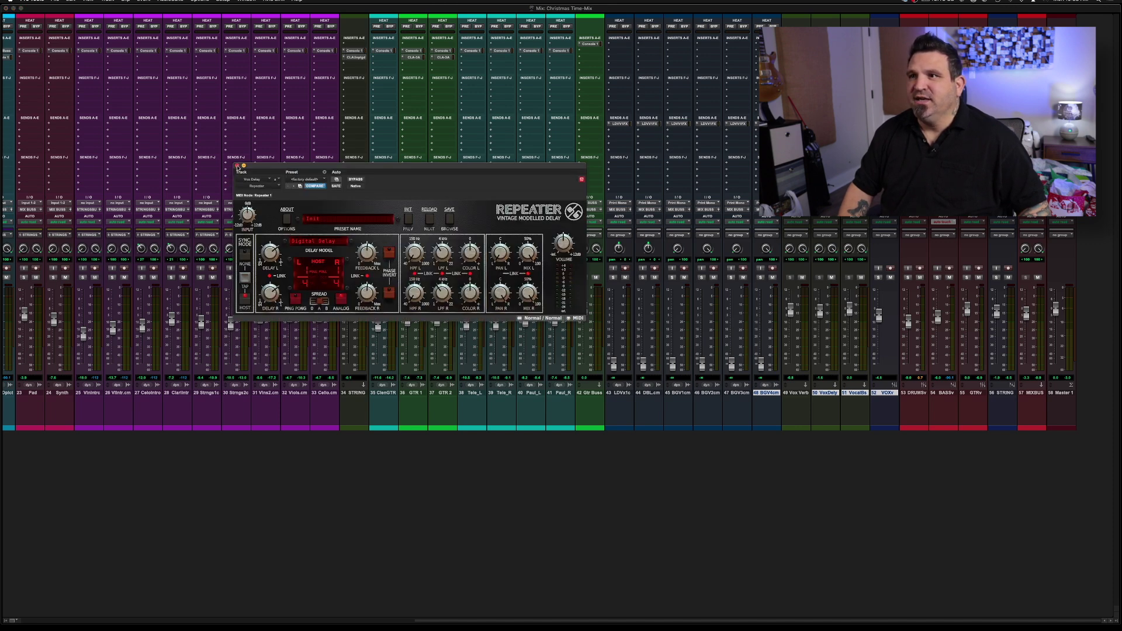
{"action": "left_click", "coordinate": [238, 166]}
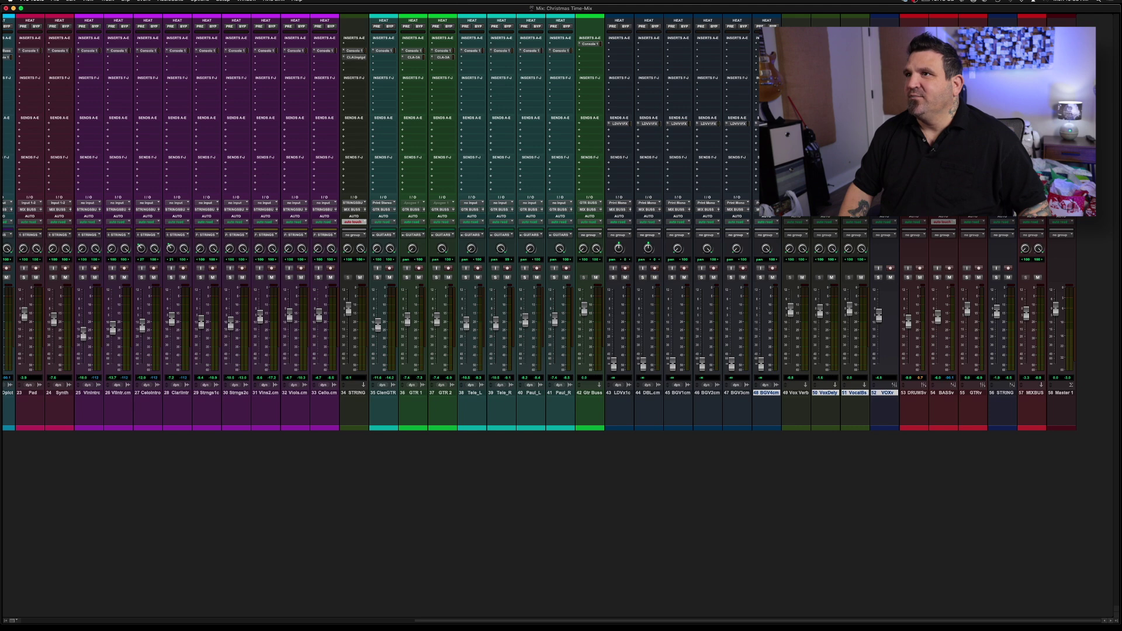
{"action": "left_click", "coordinate": [854, 44]}
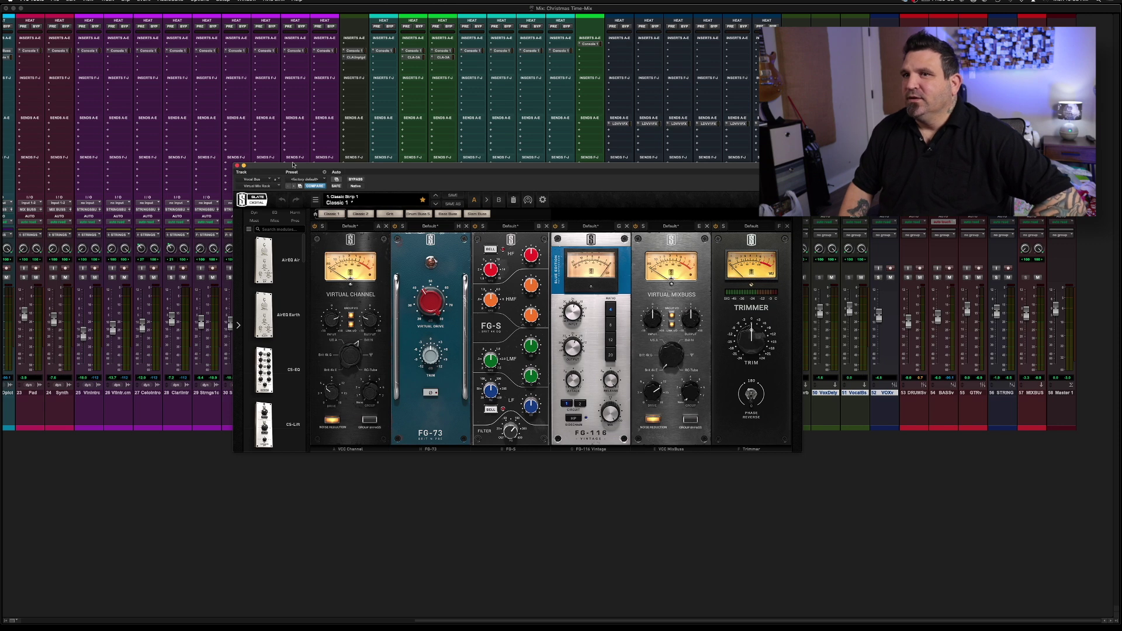
{"action": "left_click", "coordinate": [237, 166]}
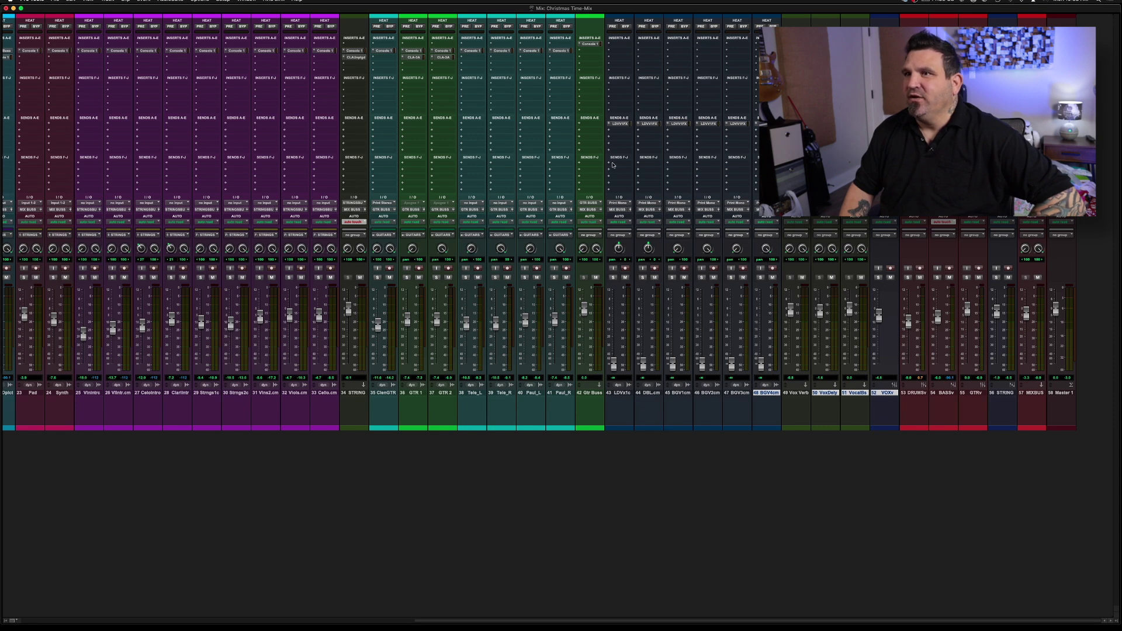
{"action": "left_click", "coordinate": [620, 124]}
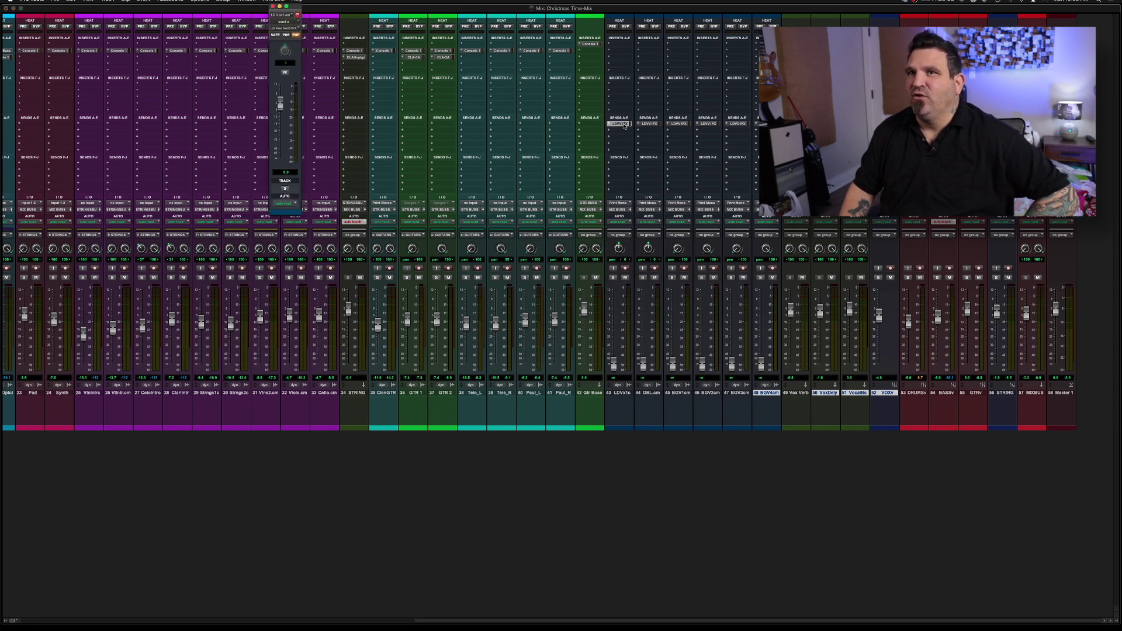
{"action": "left_click", "coordinate": [679, 124]}
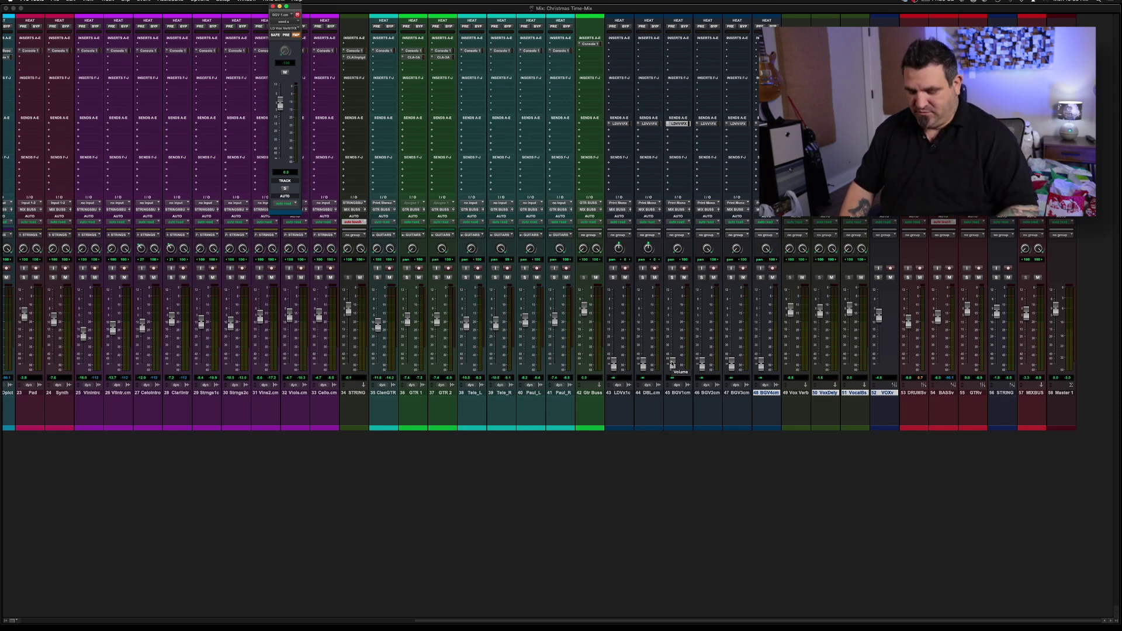
- Play the mix from 0:23.200, just before Verse 1, and raise the LD Vox1 fader to bring in the lead vocal
{"action": "key", "text": "super+equal"}
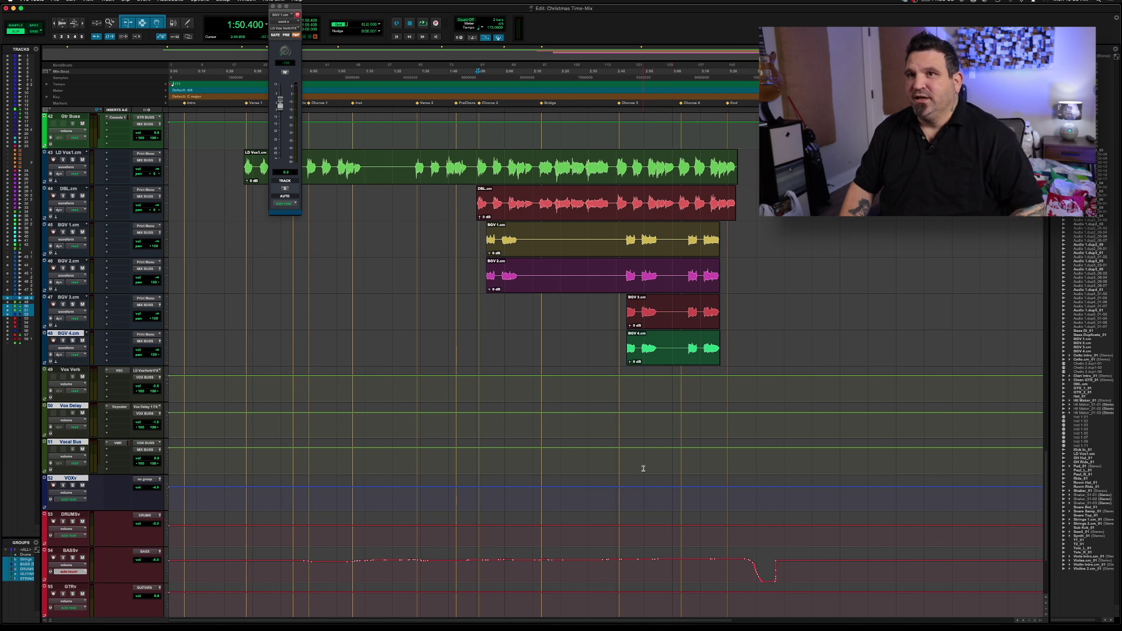
{"action": "left_click", "coordinate": [233, 157]}
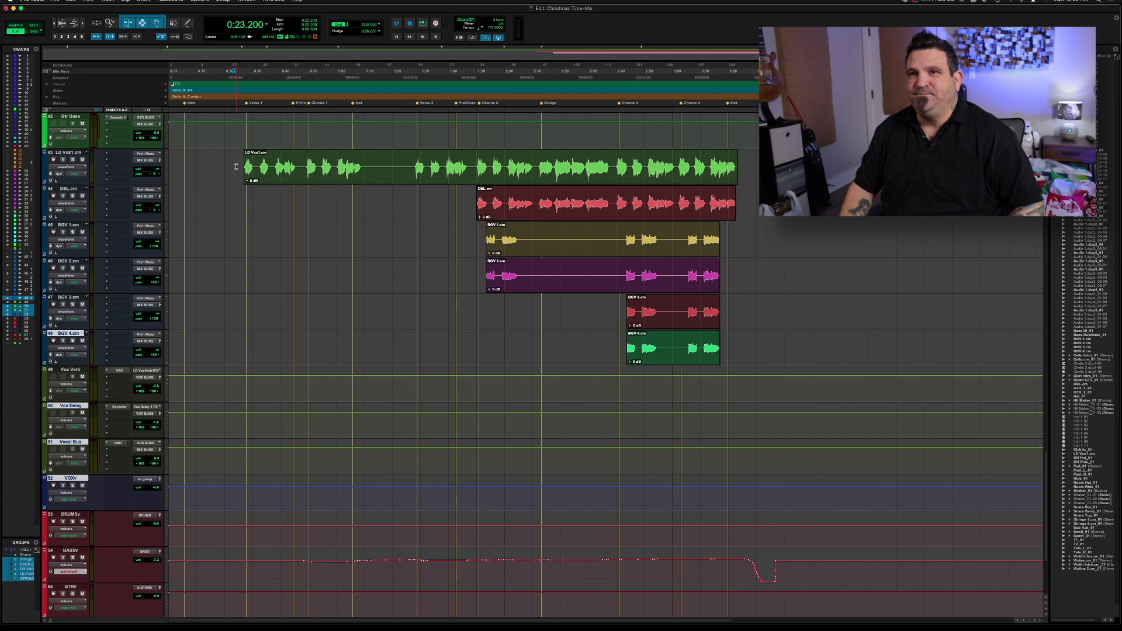
{"action": "key", "text": "super+equal"}
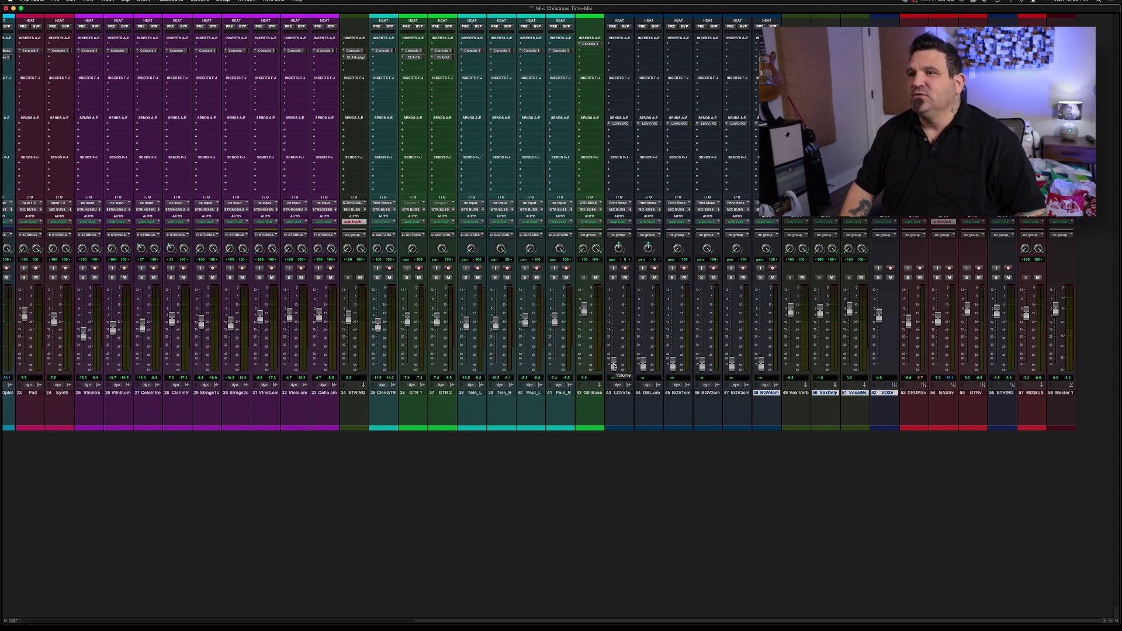
{"action": "key", "text": "space"}
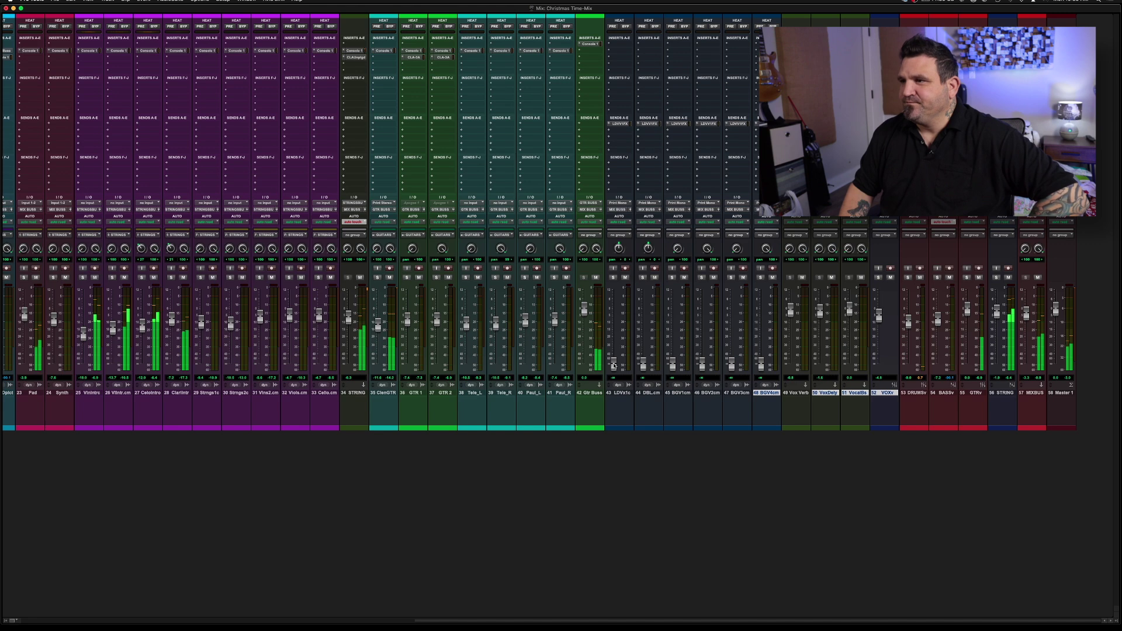
{"action": "left_click_drag", "start_coordinate": [613, 366], "coordinate": [614, 319]}
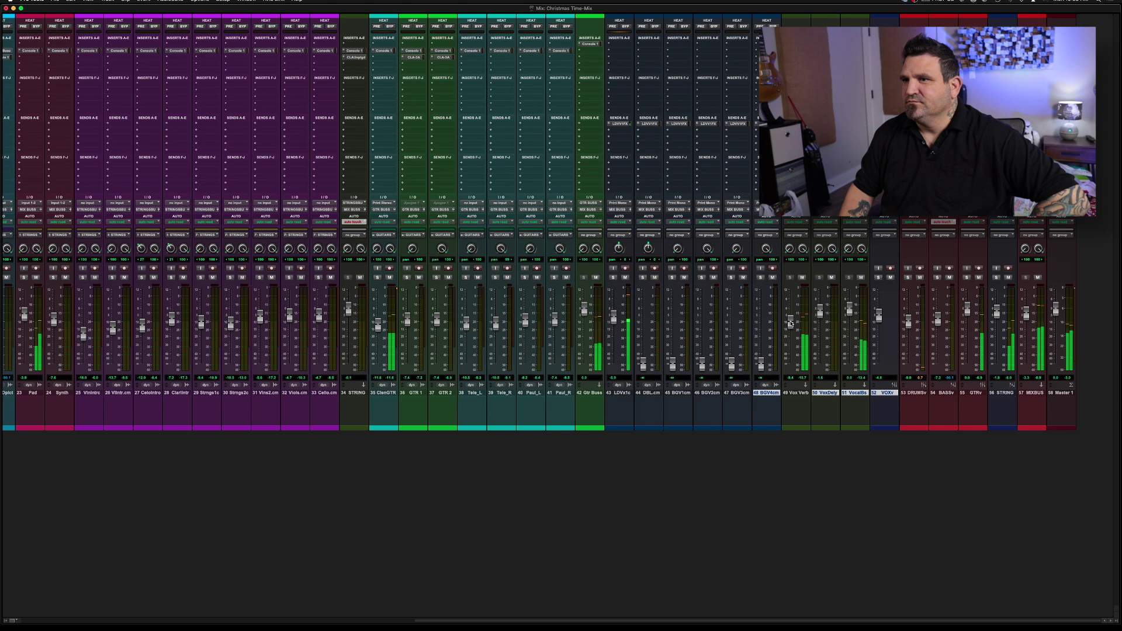
- Lower the Vox Verb return and fine-tune the lead vocal level against the music during playback
{"action": "left_click_drag", "start_coordinate": [790, 327], "coordinate": [790, 328]}
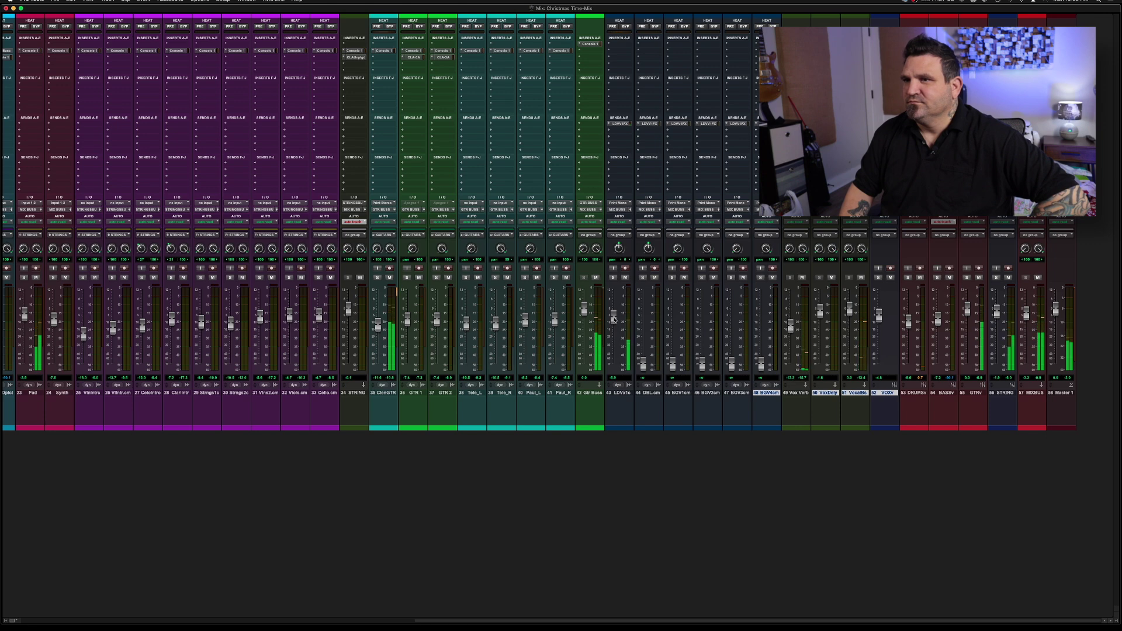
{"action": "left_click_drag", "start_coordinate": [614, 319], "coordinate": [615, 319]}
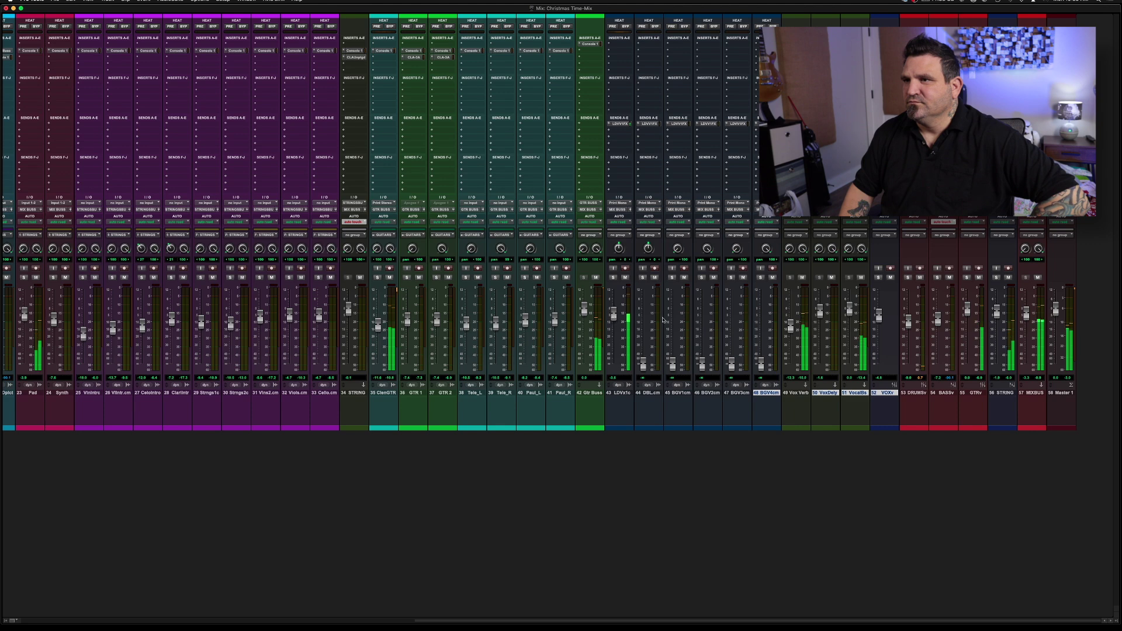
{"action": "left_click_drag", "start_coordinate": [790, 326], "coordinate": [792, 332]}
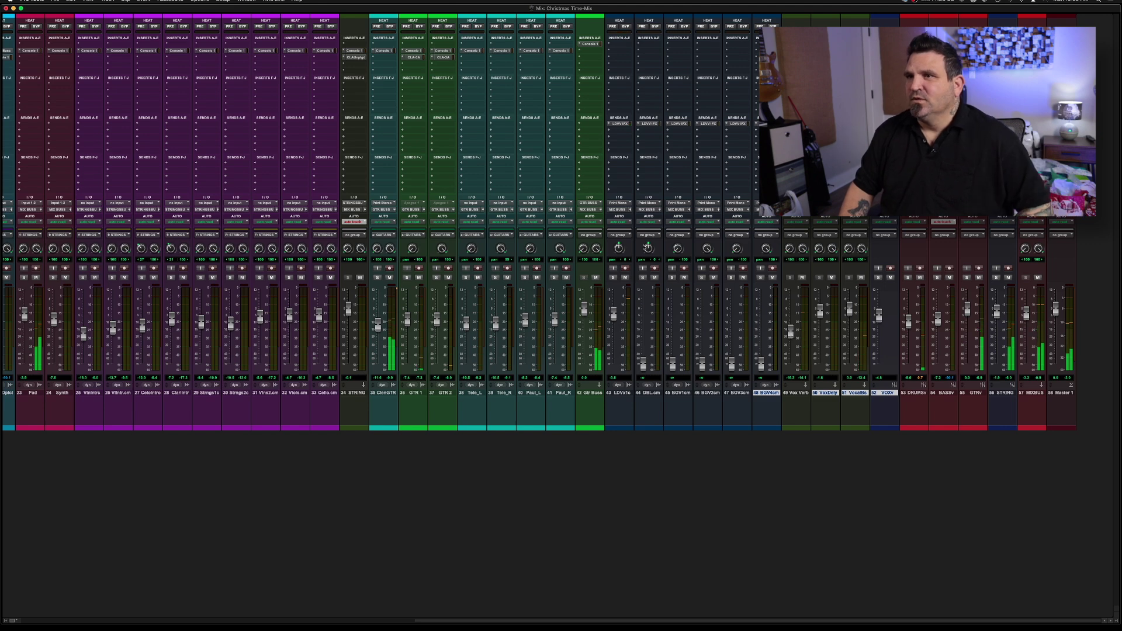
- Route the outputs of the six vocal tracks, LD Vox1 through BGV 4, to the VOX BUSS (Stereo) bus
{"action": "left_click", "coordinate": [623, 394]}
{"action": "left_click", "coordinate": [766, 393], "text": "shift"}
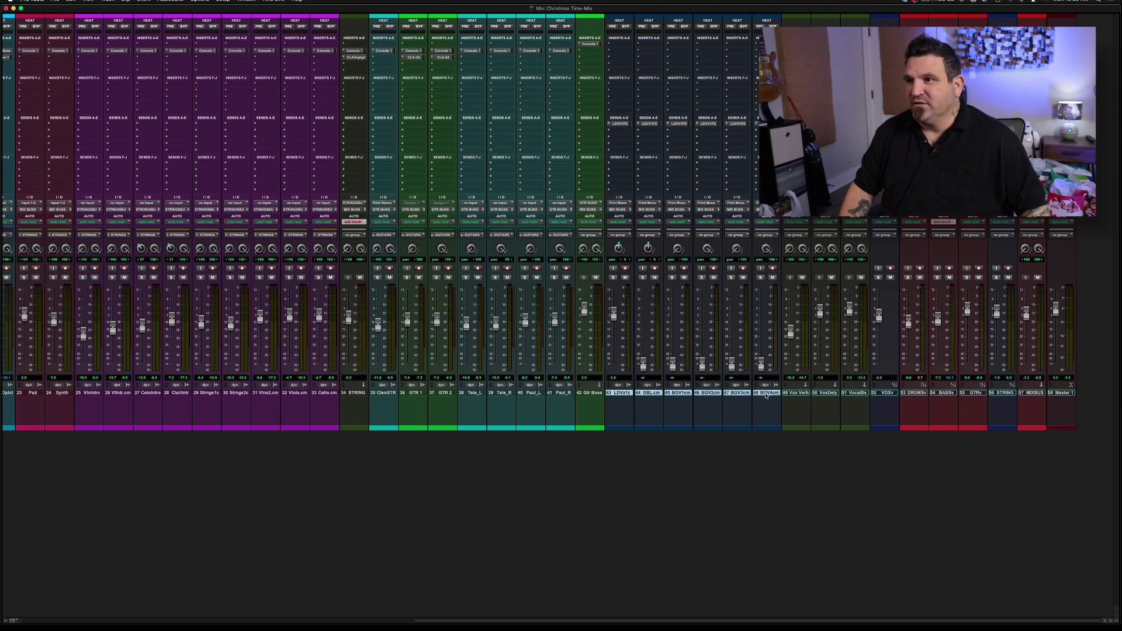
{"action": "left_click", "coordinate": [622, 210]}
{"action": "mouse_move", "coordinate": [623, 217]}
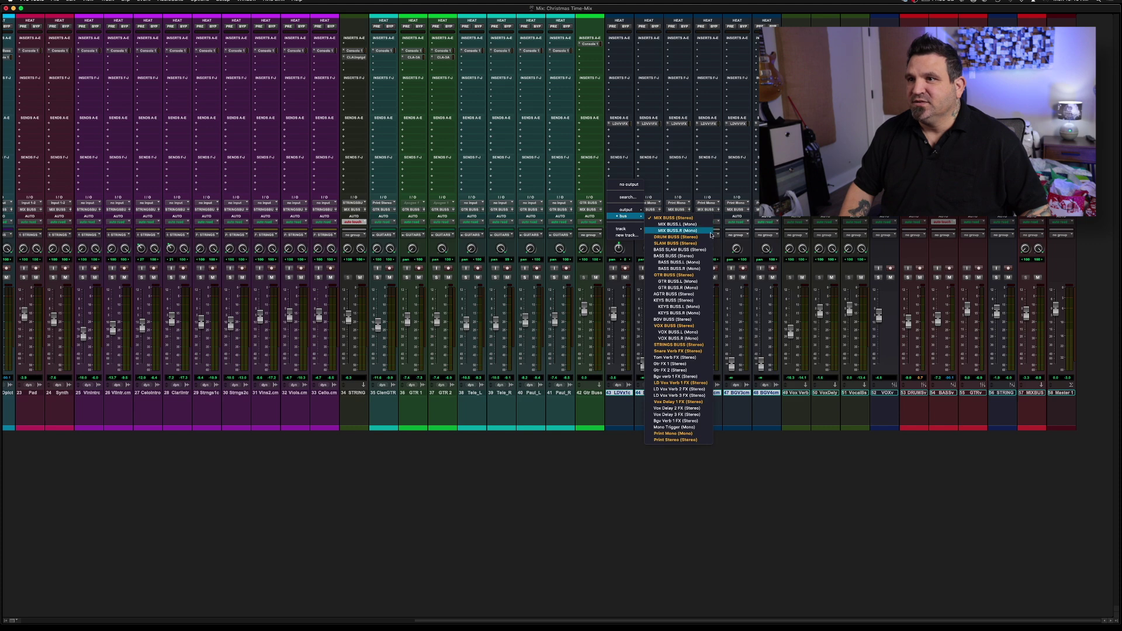
{"action": "left_click", "coordinate": [689, 329], "text": "alt+shift"}
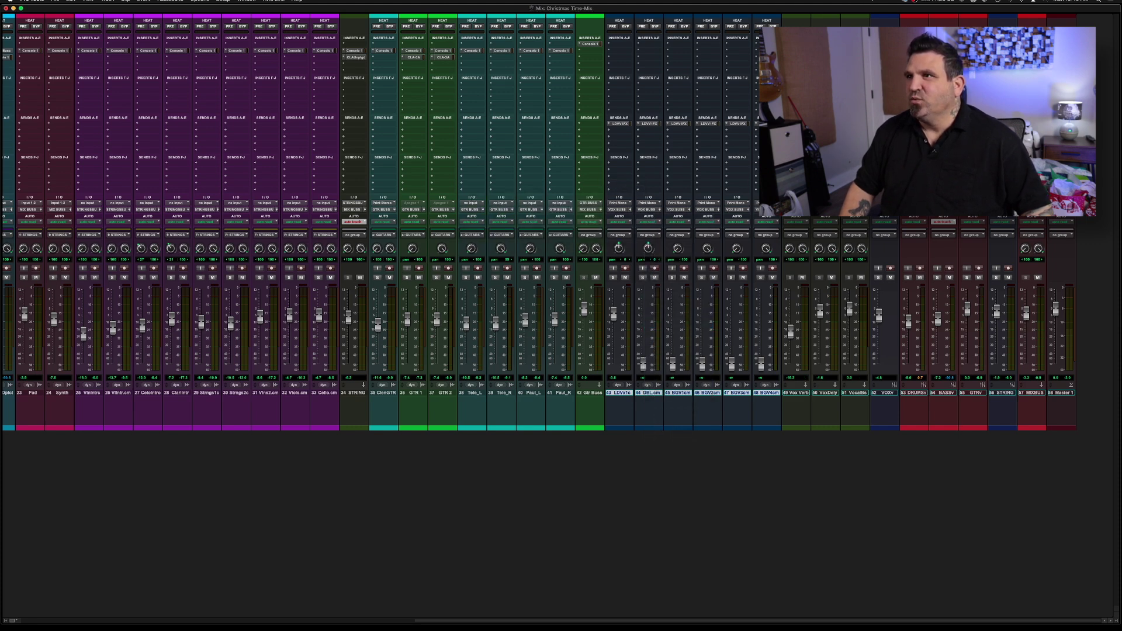
- Adjust the Virtual Channel and FG-116 compressor in the Vocal Bus Virtual Mix Rack while the mix plays, and close the plugin
{"action": "left_click", "coordinate": [855, 45]}
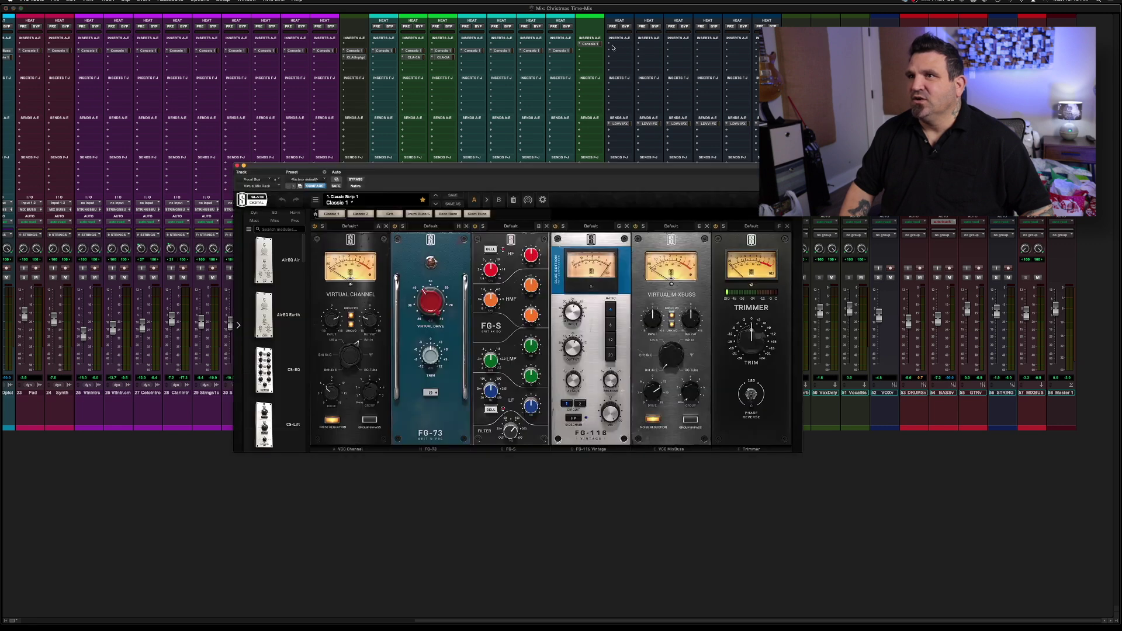
{"action": "left_click_drag", "start_coordinate": [595, 168], "coordinate": [919, 314]}
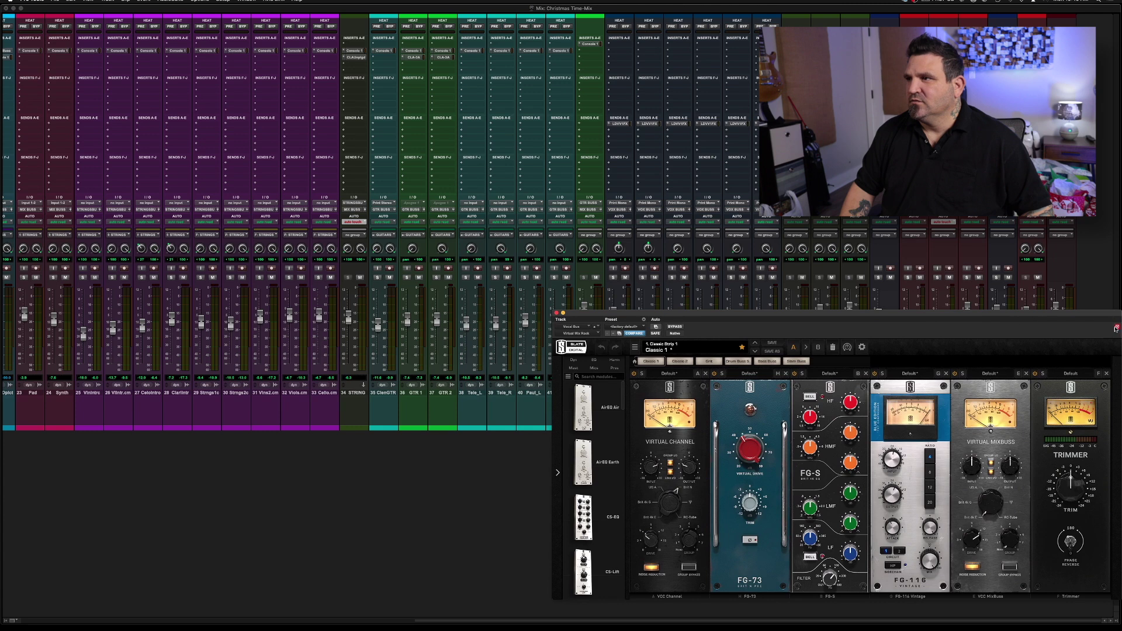
{"action": "key", "text": "space"}
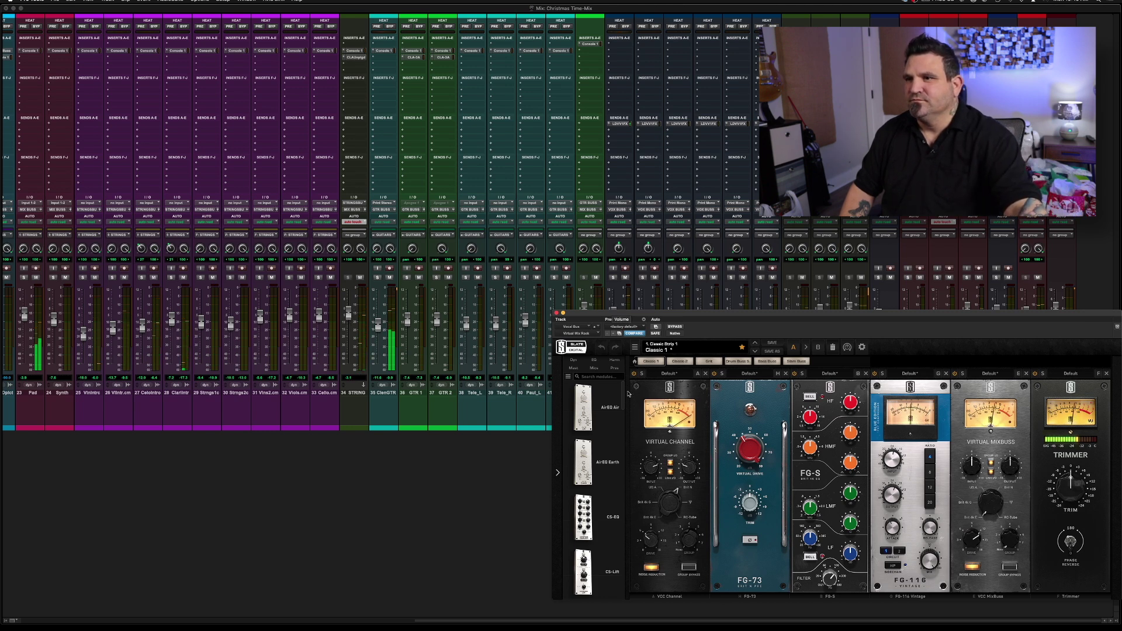
{"action": "left_click_drag", "start_coordinate": [651, 466], "coordinate": [651, 491]}
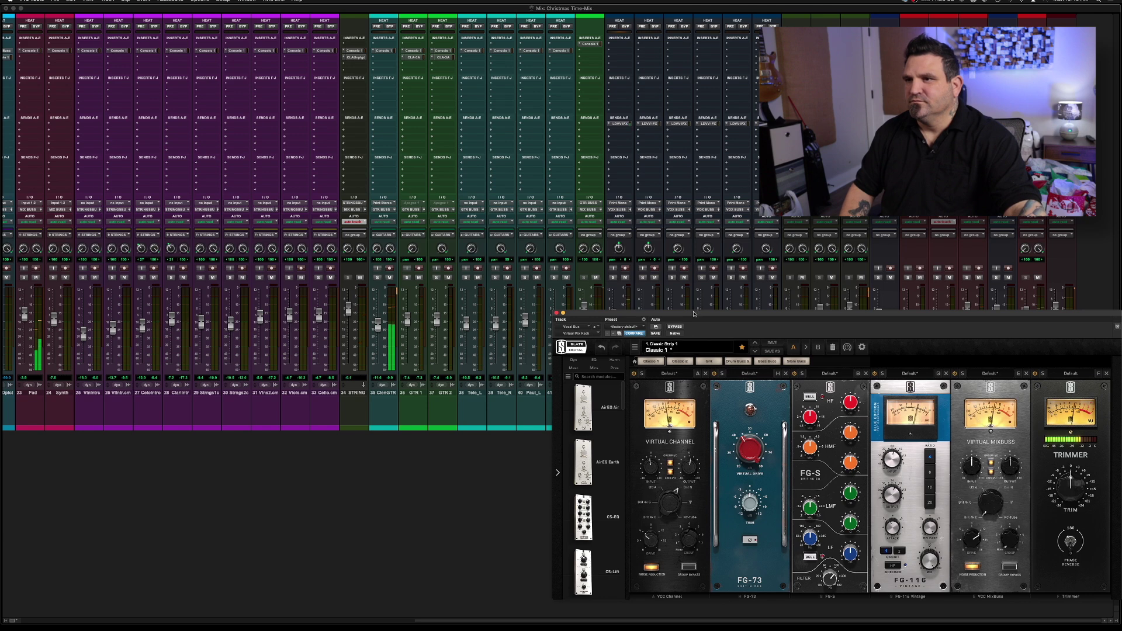
{"action": "left_click_drag", "start_coordinate": [694, 314], "coordinate": [613, 369]}
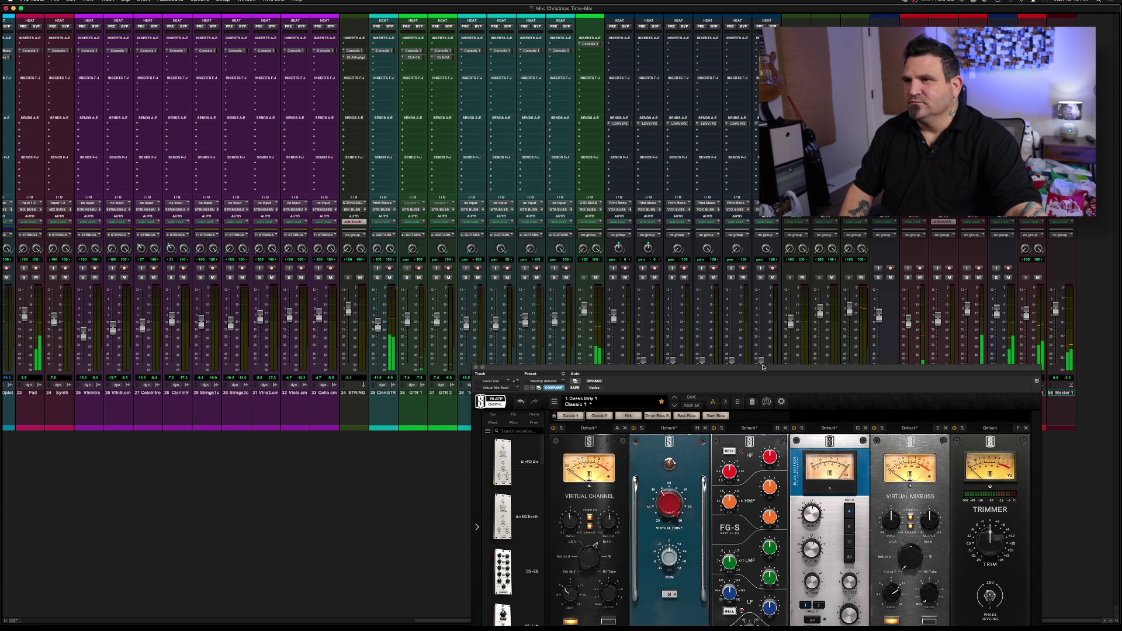
{"action": "left_click_drag", "start_coordinate": [762, 367], "coordinate": [677, 162]}
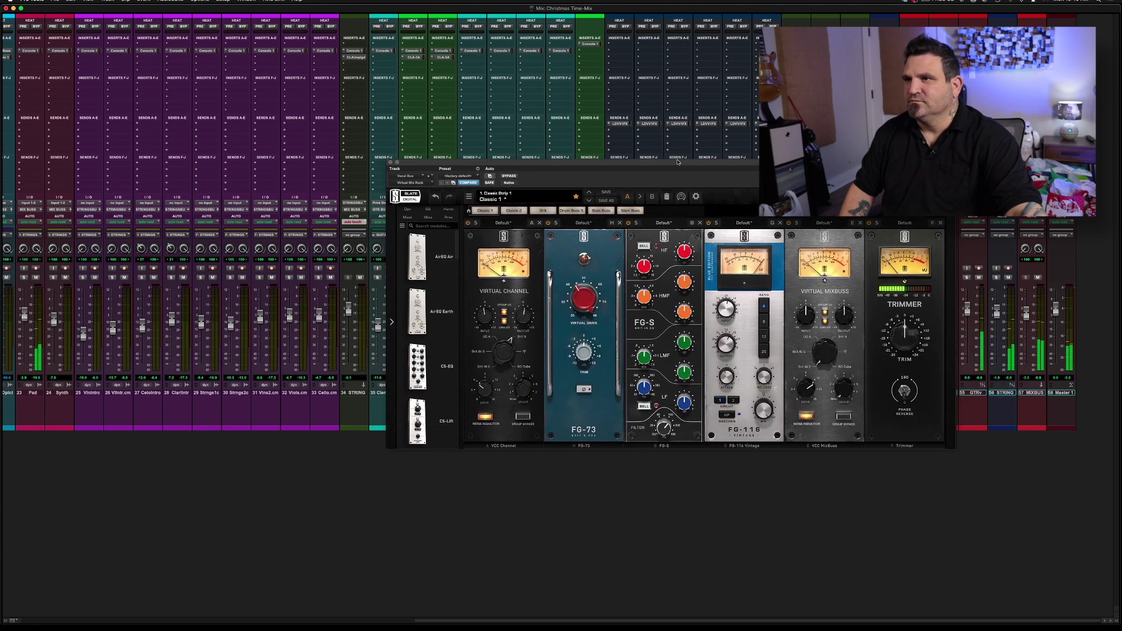
{"action": "left_click", "coordinate": [727, 312]}
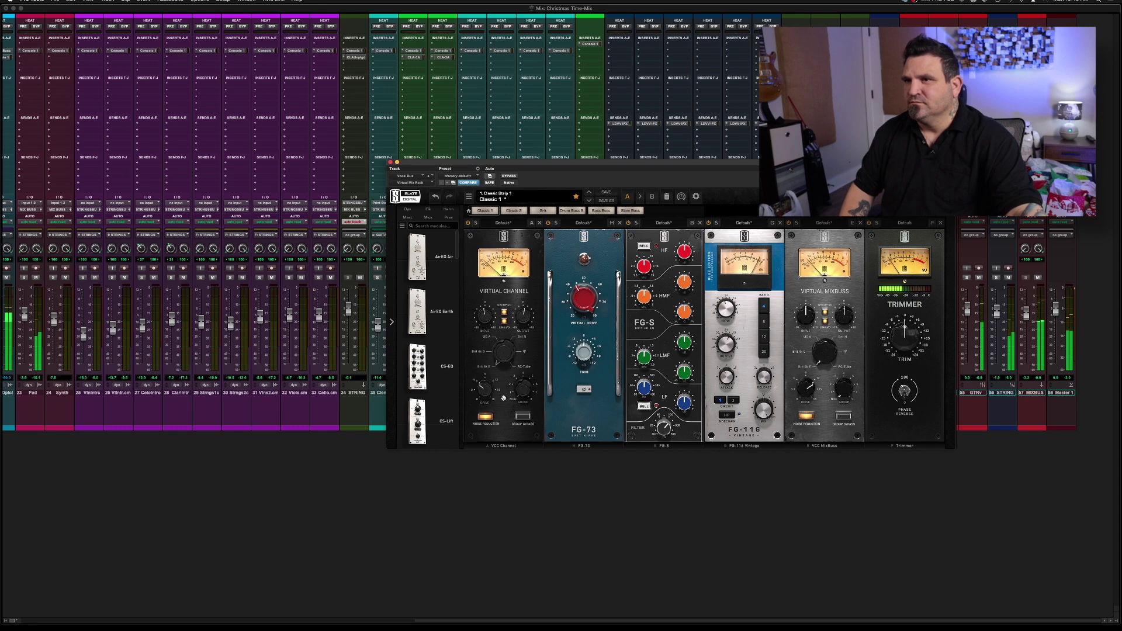
{"action": "mouse_move", "coordinate": [527, 317]}
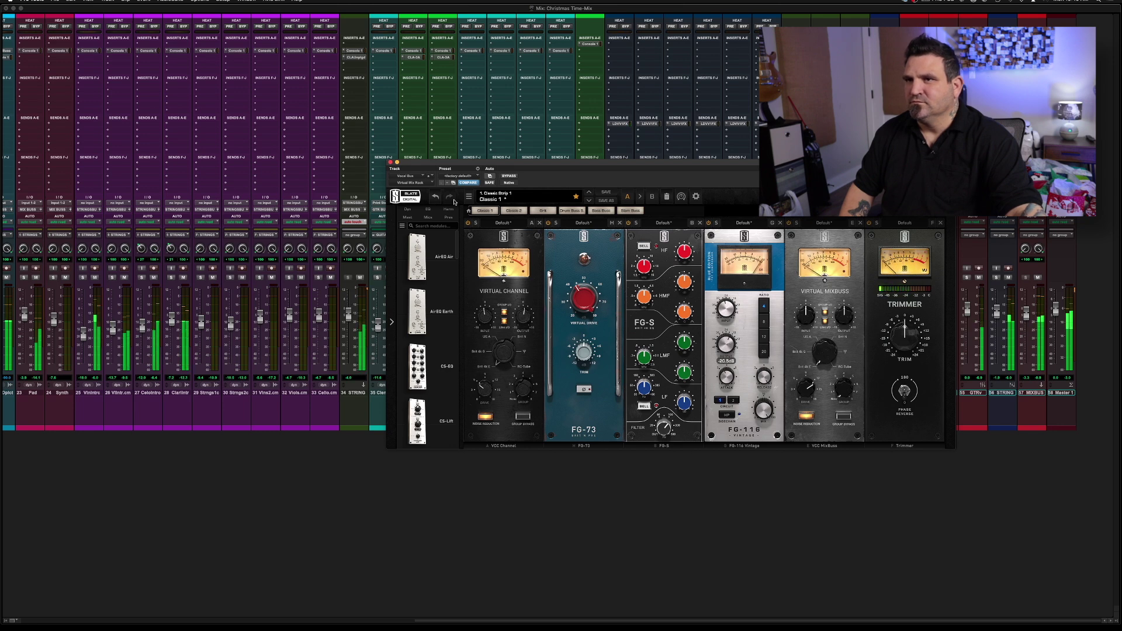
{"action": "left_click", "coordinate": [391, 163]}
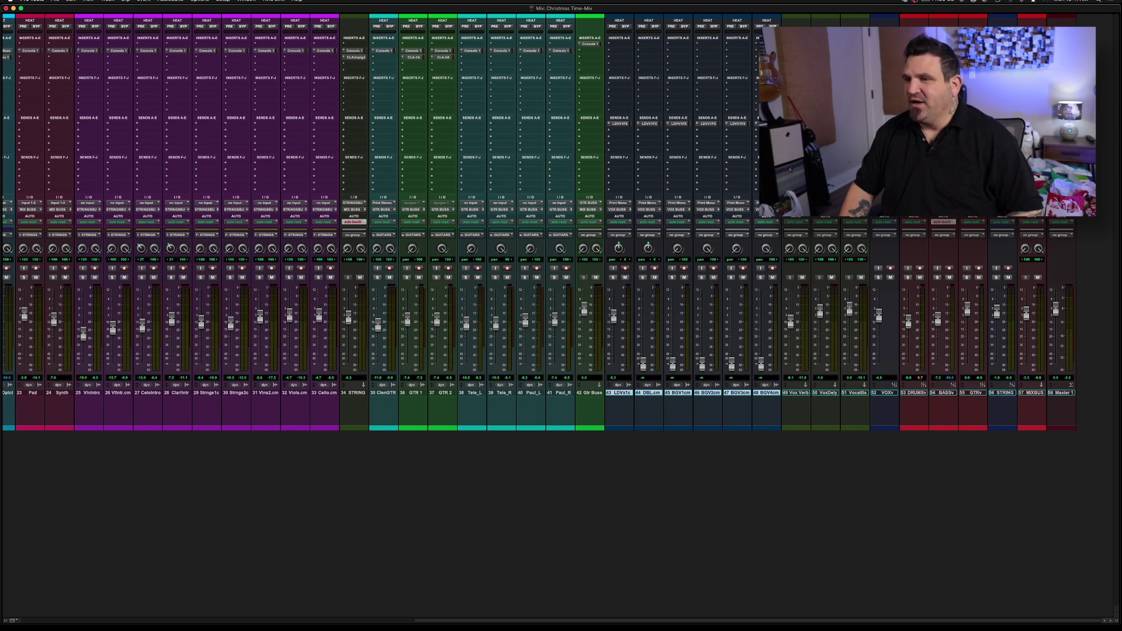
- Open the VU meter plugin on Master 1, place it clear of the channel strips, and start playback
{"action": "left_click", "coordinate": [1062, 63]}
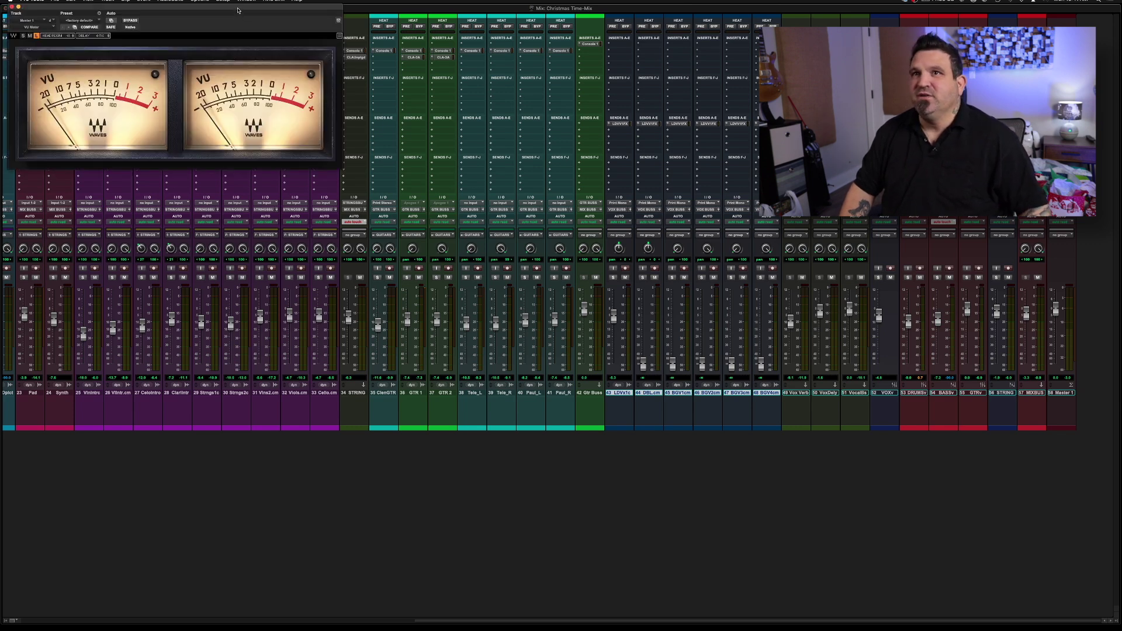
{"action": "left_click_drag", "start_coordinate": [238, 10], "coordinate": [1008, 457]}
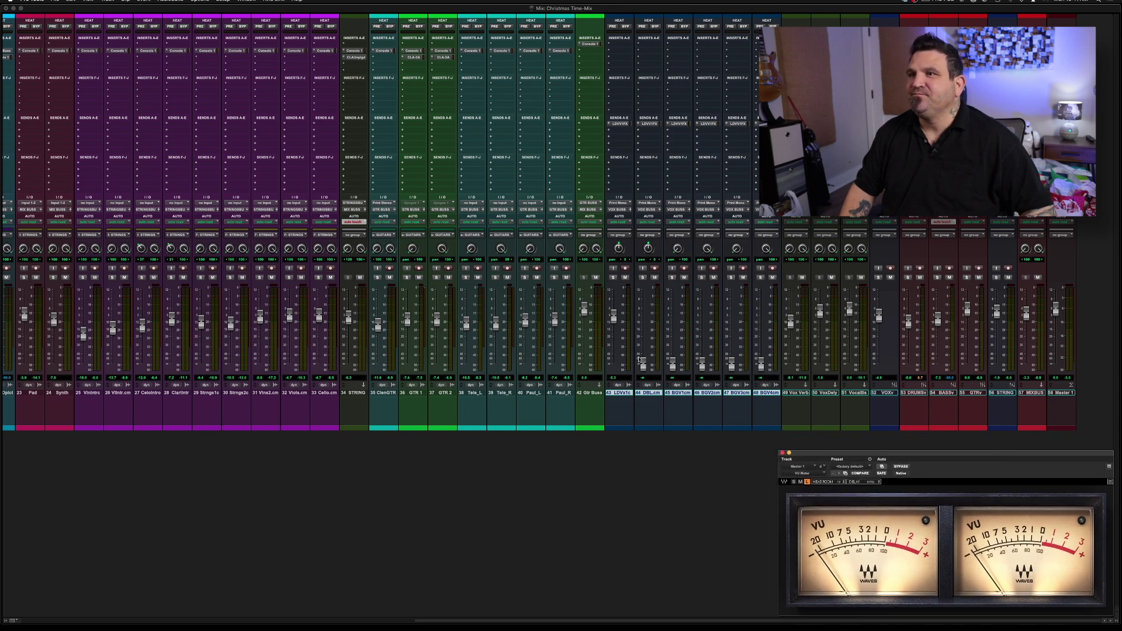
{"action": "key", "text": "space"}
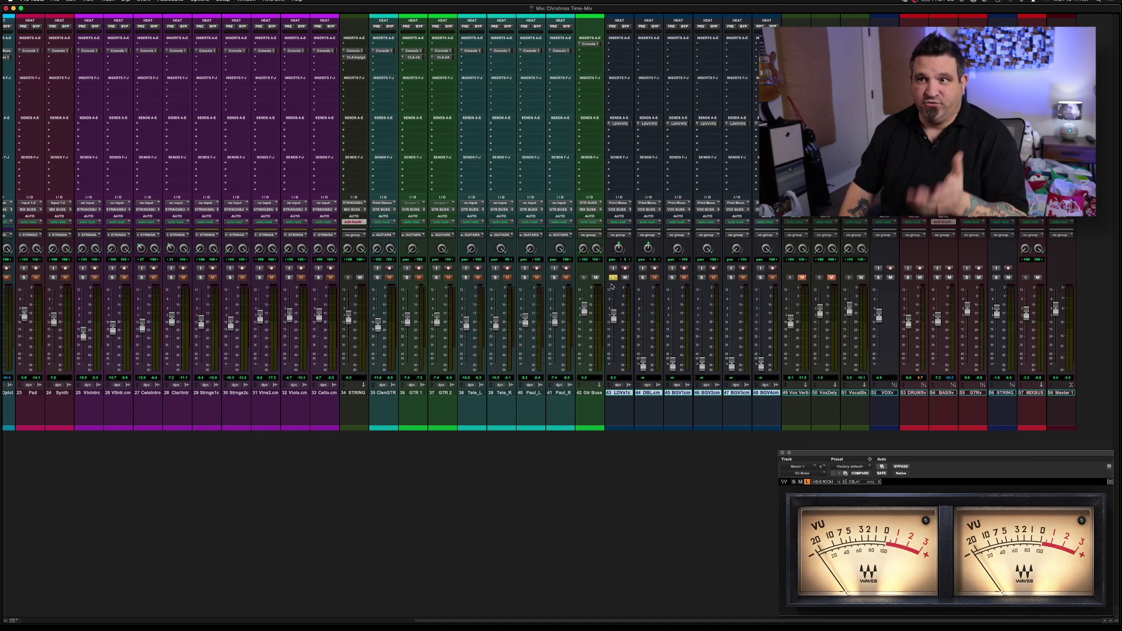
- Audition the soloed lead vocal dry, unmute Vox Verb to compare, and restore the full mix with Vox Delay unmuted
{"action": "key", "text": "space"}
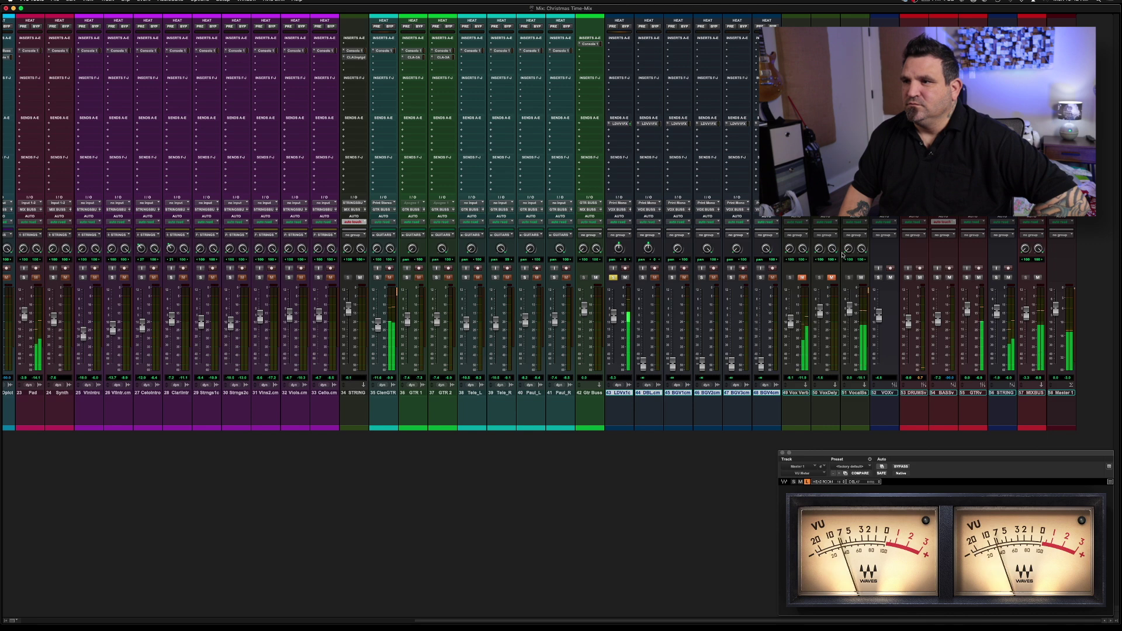
{"action": "left_click", "coordinate": [803, 277]}
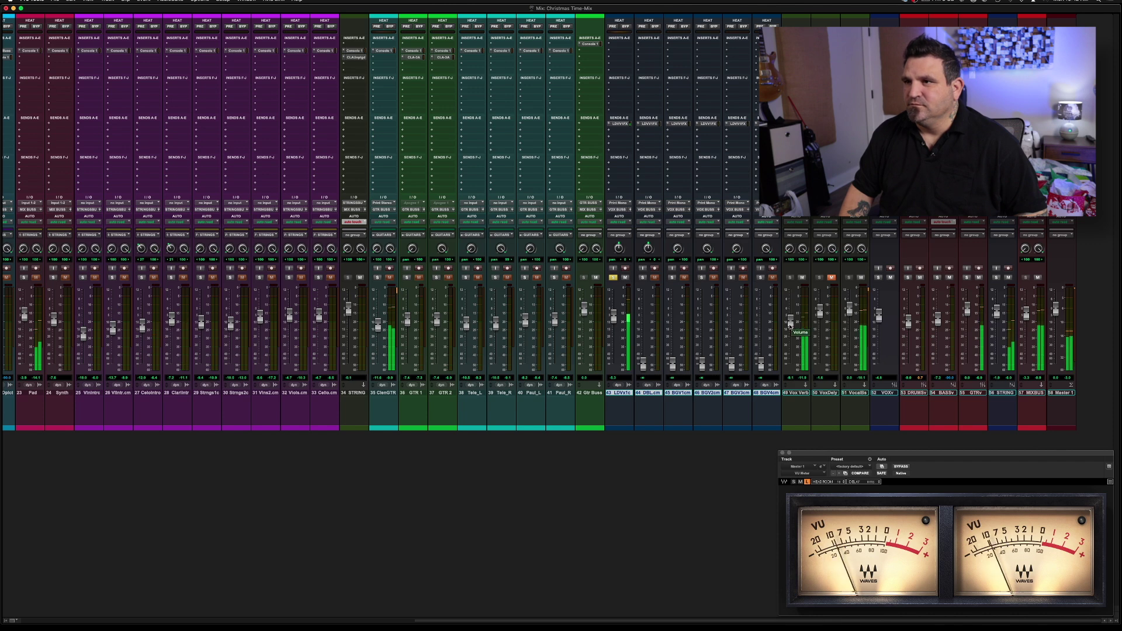
{"action": "left_click", "coordinate": [614, 278]}
{"action": "left_click", "coordinate": [832, 278]}
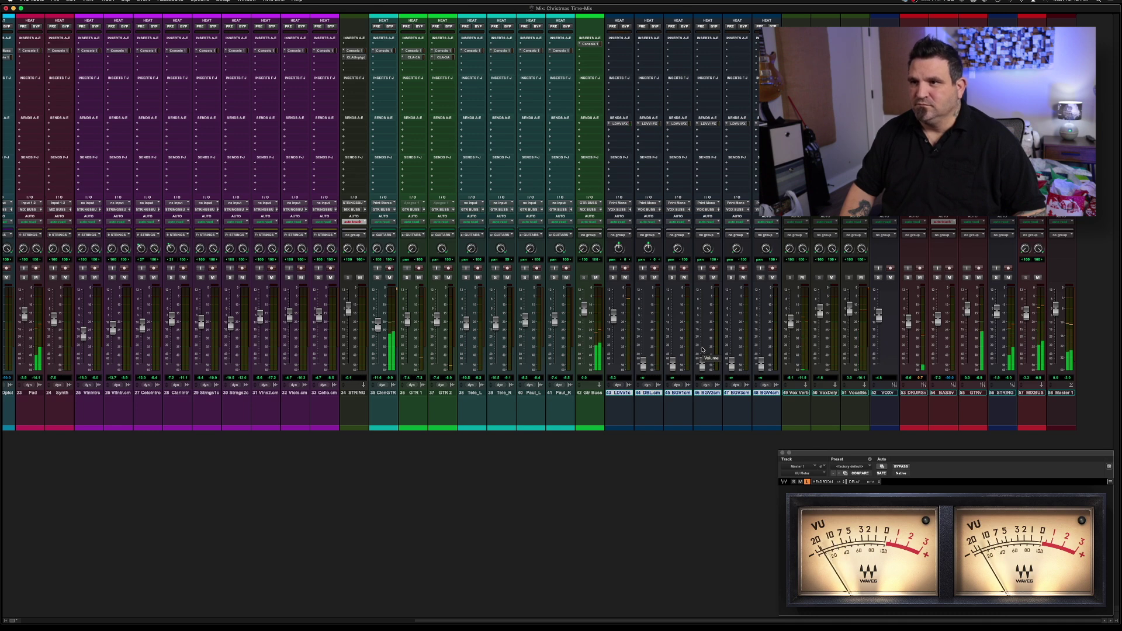
- Check where the DBL and BGV clips start on the timeline, and open the Memory Locations list below the mixer's channel strips
{"action": "key", "text": "super+equal"}
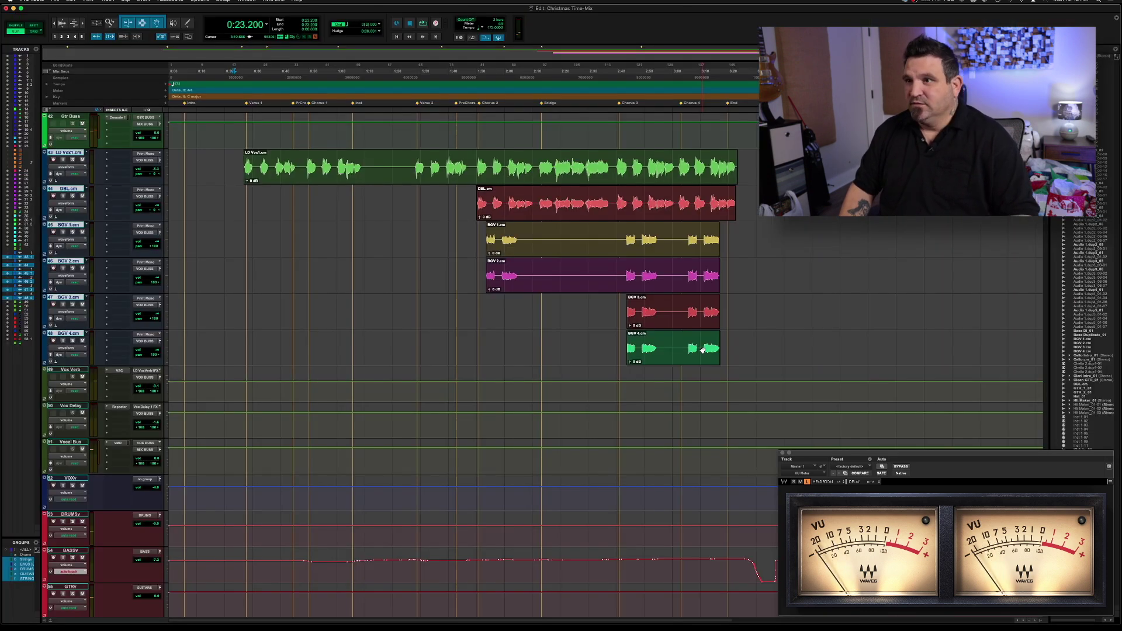
{"action": "key", "text": "super+equal"}
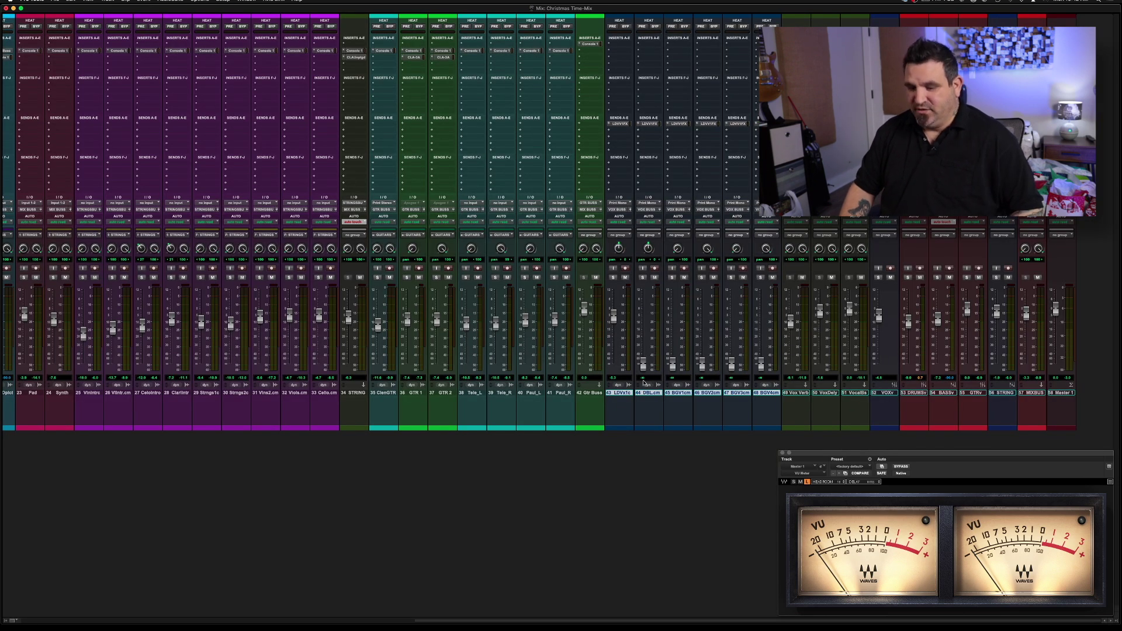
{"action": "key", "text": "super+equal"}
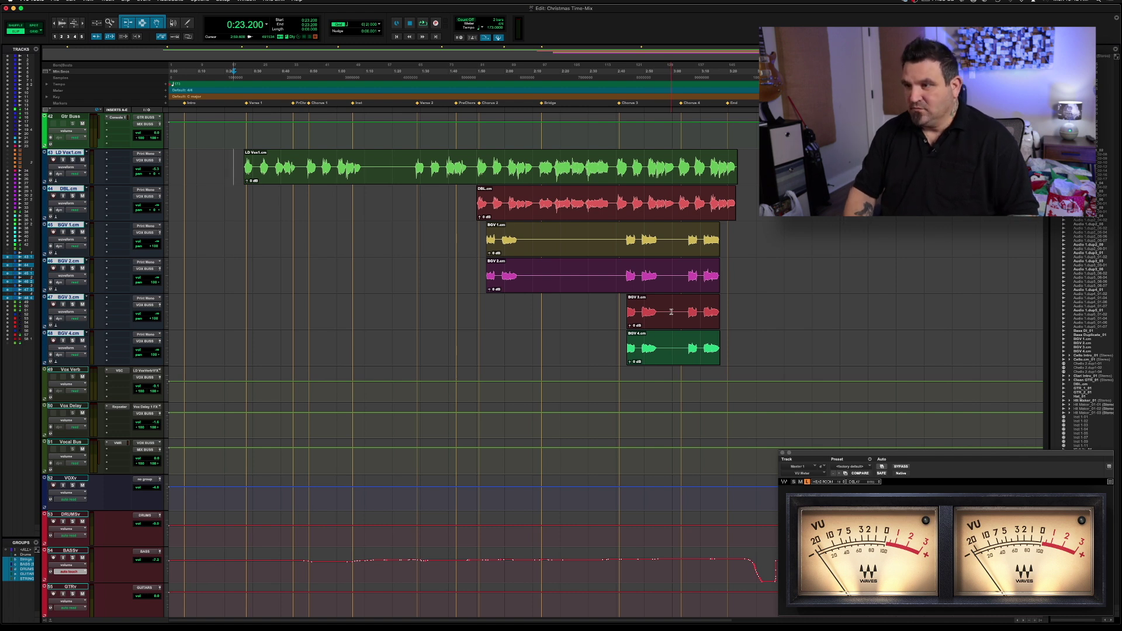
{"action": "key", "text": "super+5"}
{"action": "left_click_drag", "start_coordinate": [666, 22], "coordinate": [706, 507]}
{"action": "key", "text": "super+equal"}
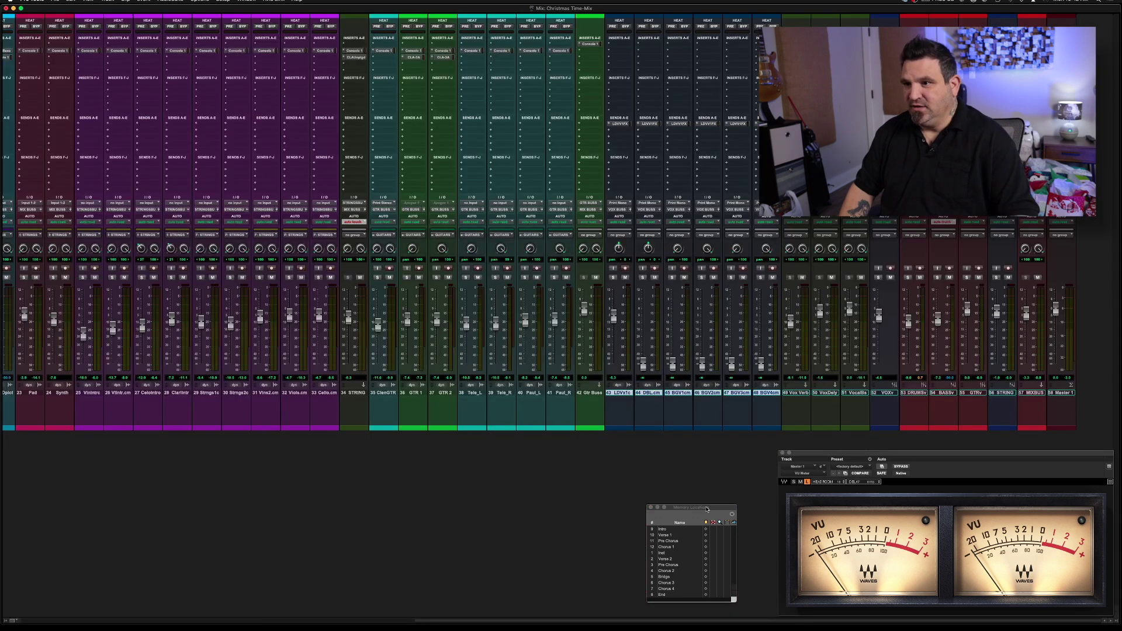
{"action": "left_click_drag", "start_coordinate": [706, 509], "coordinate": [705, 508]}
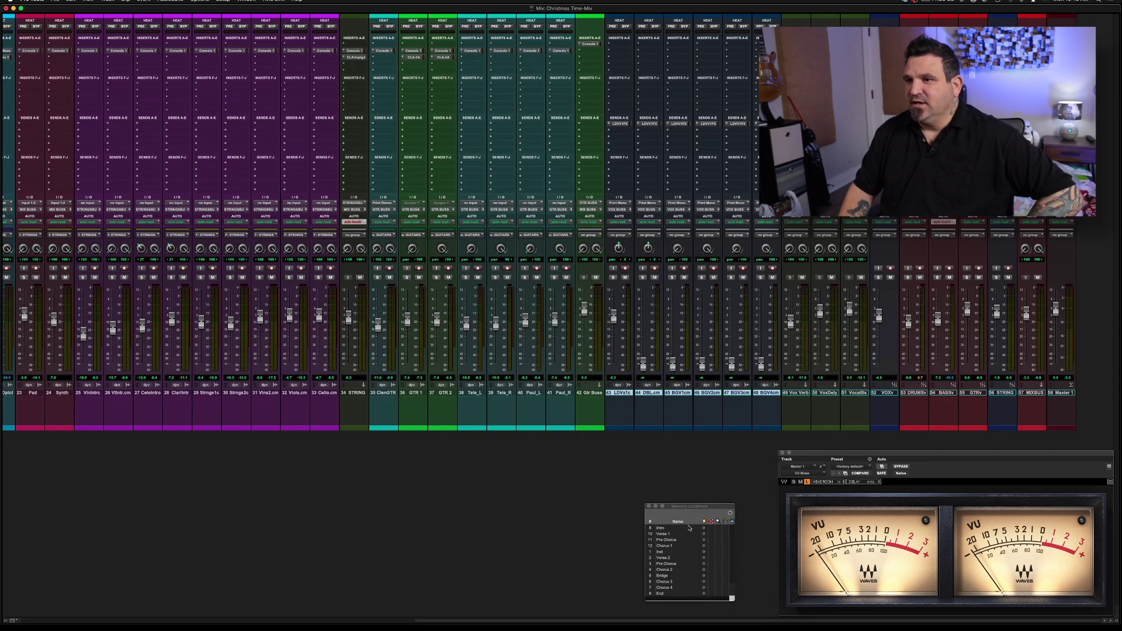
- Play from the Pre Chorus before Chorus 2 and raise the DBL and BGV 1 to BGV 4 faders to bring in the backing vocals
{"action": "left_click", "coordinate": [661, 565]}
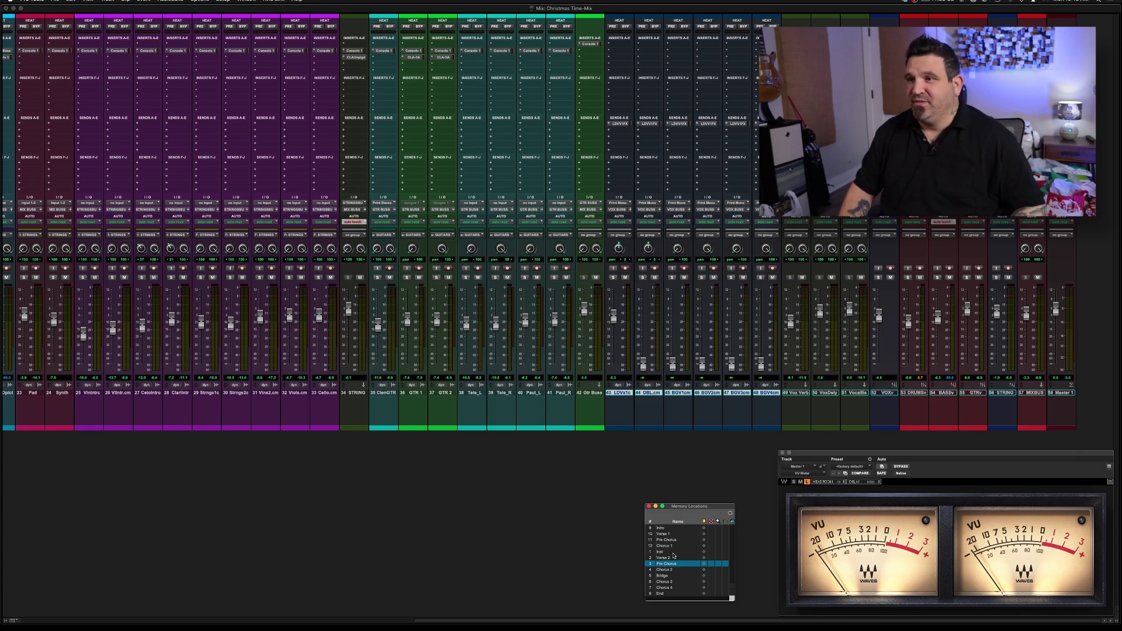
{"action": "key", "text": "space"}
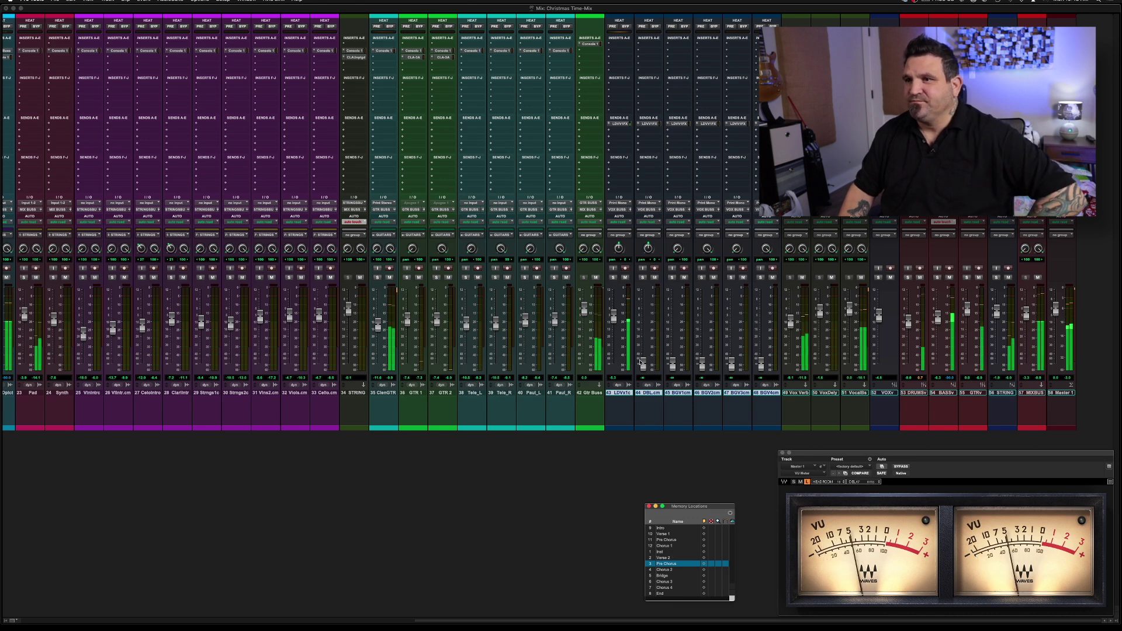
{"action": "left_click_drag", "start_coordinate": [643, 363], "coordinate": [643, 324]}
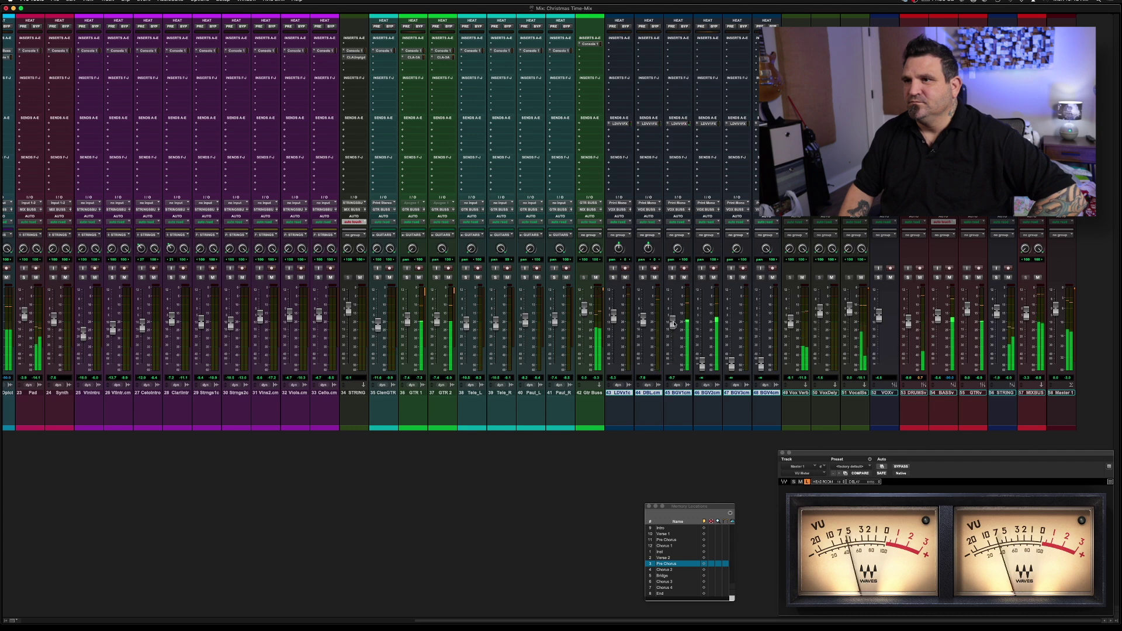
{"action": "left_click_drag", "start_coordinate": [701, 364], "coordinate": [703, 321]}
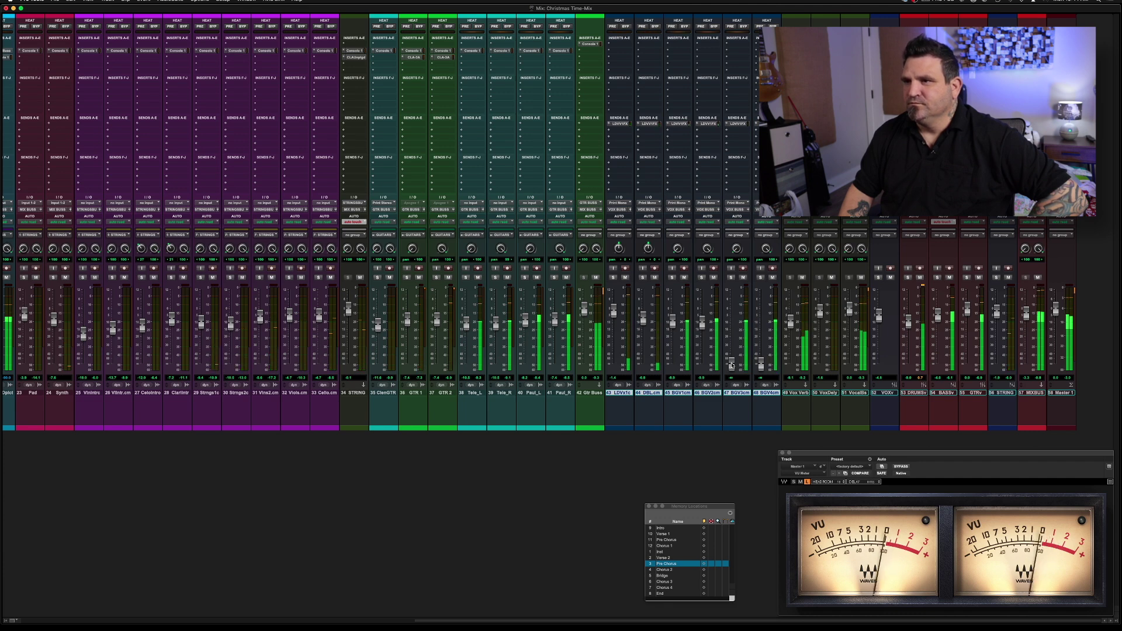
{"action": "left_click_drag", "start_coordinate": [734, 365], "coordinate": [731, 318]}
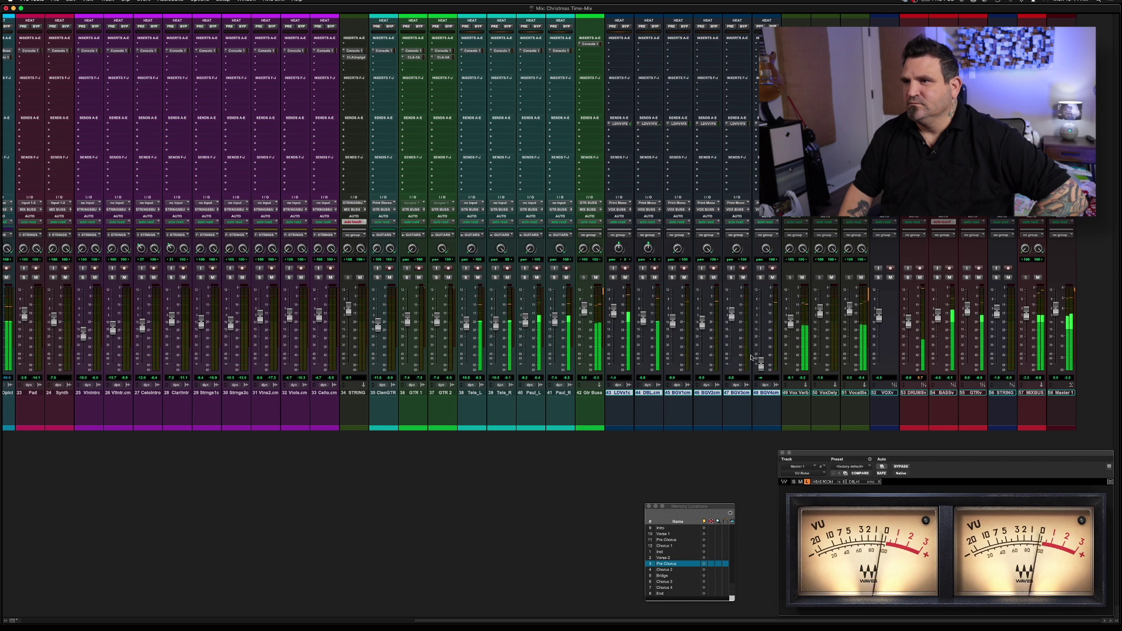
{"action": "left_click_drag", "start_coordinate": [761, 364], "coordinate": [761, 311]}
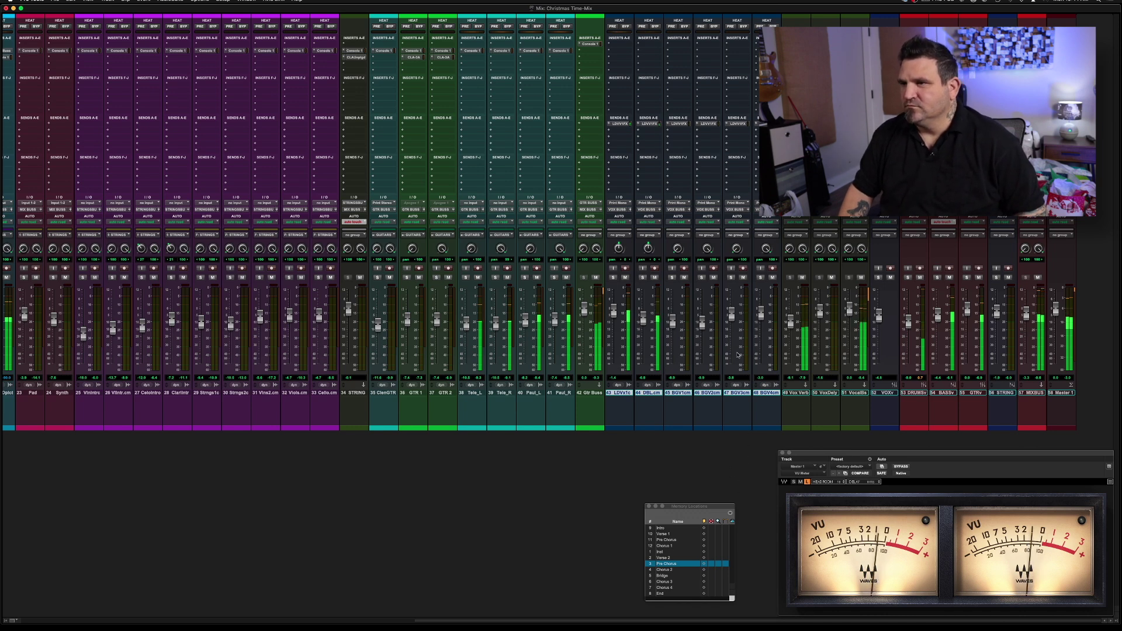
- Solo BGV 3 and BGV 4 to balance their levels against each other, and clear both solos
{"action": "left_click", "coordinate": [731, 277]}
{"action": "left_click", "coordinate": [760, 277]}
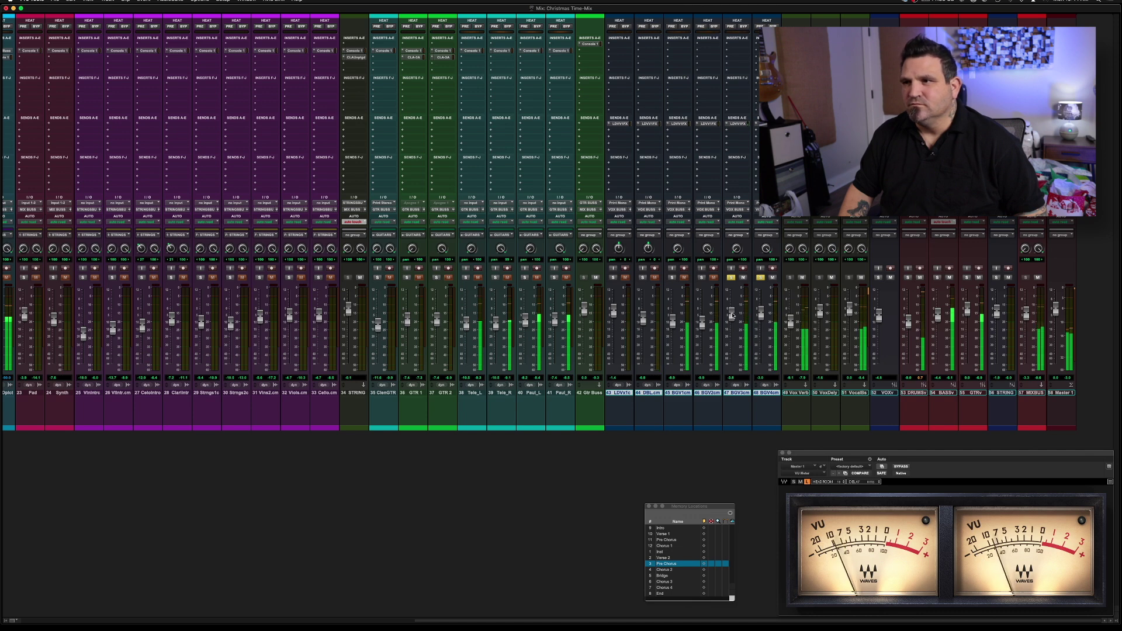
{"action": "left_click", "coordinate": [732, 278]}
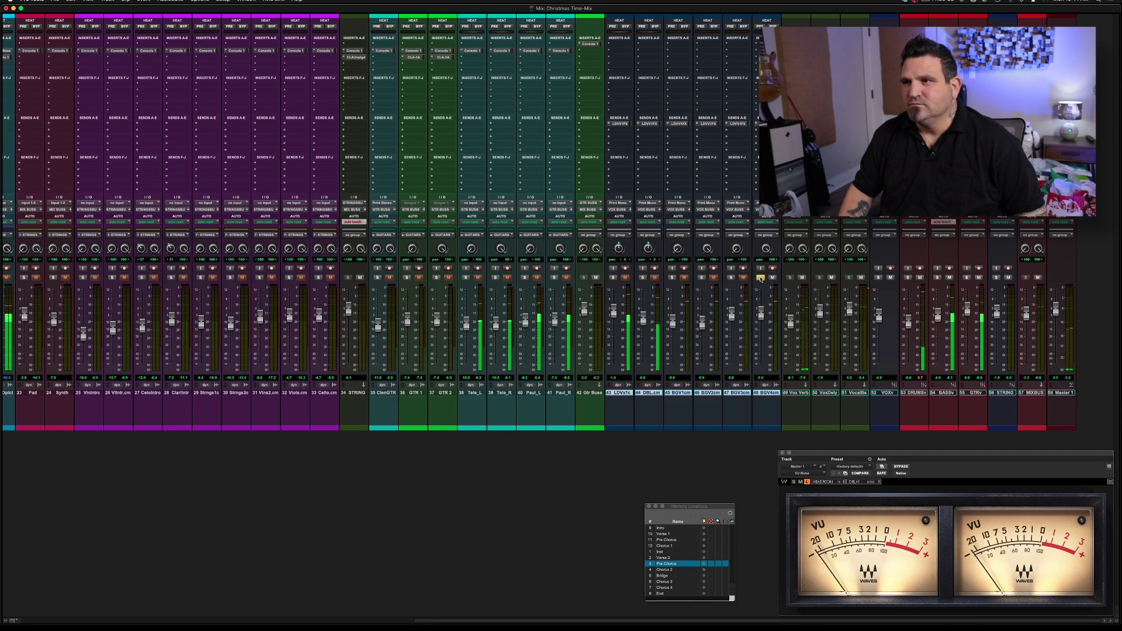
{"action": "left_click", "coordinate": [761, 279]}
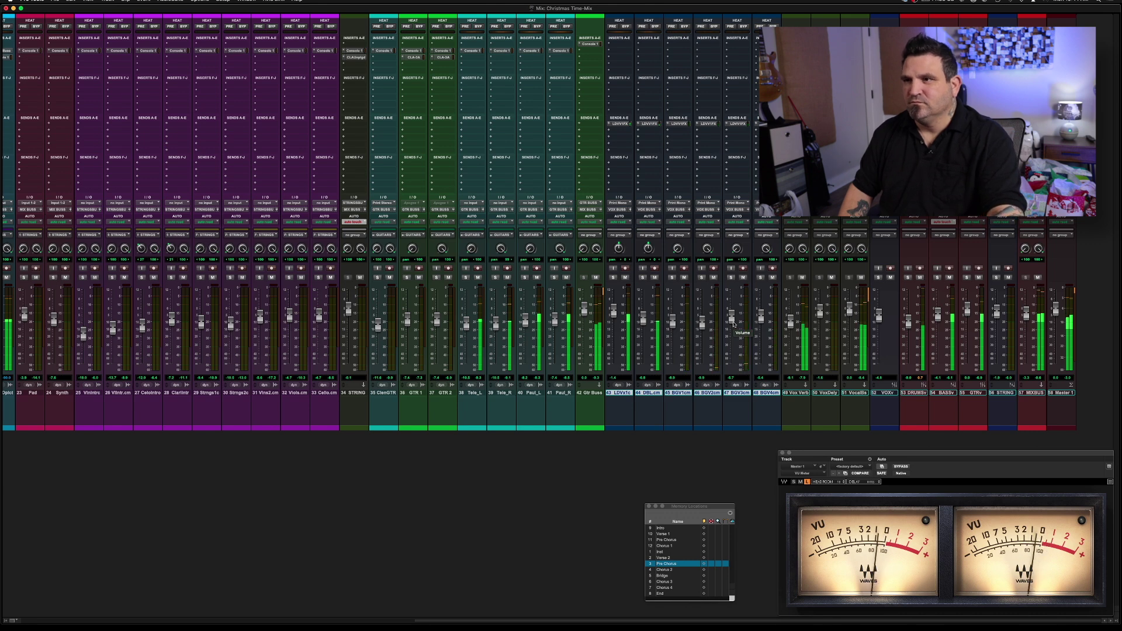
- Stop playback, recall the Chorus 2 memory location, and listen to the vocal balance from there
{"action": "key", "text": "space"}
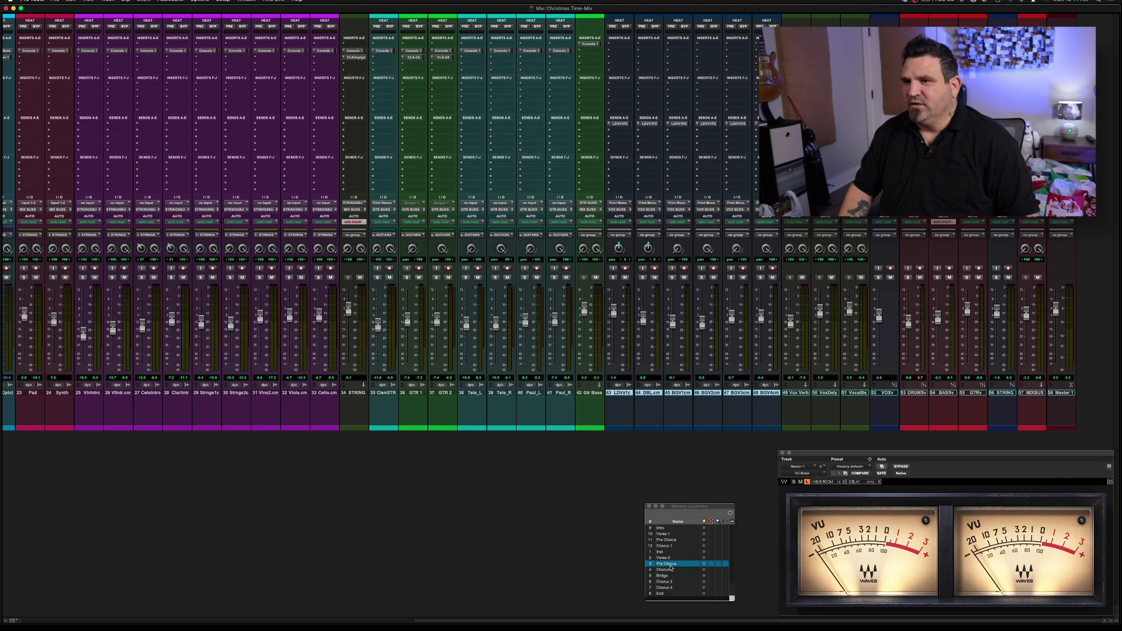
{"action": "left_click", "coordinate": [669, 569]}
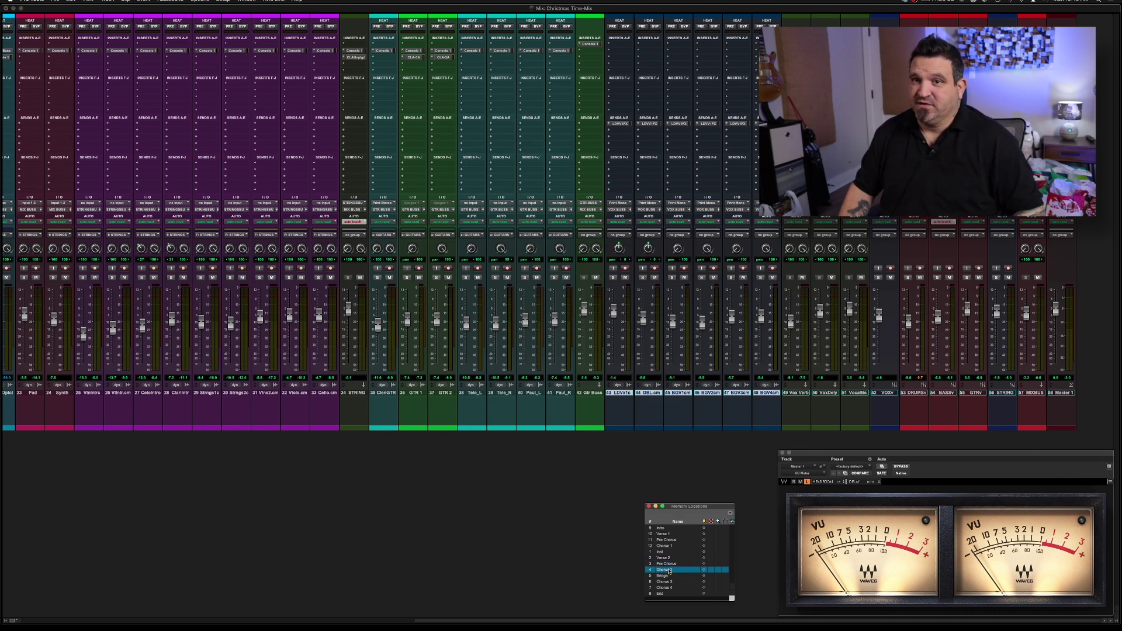
{"action": "key", "text": "space"}
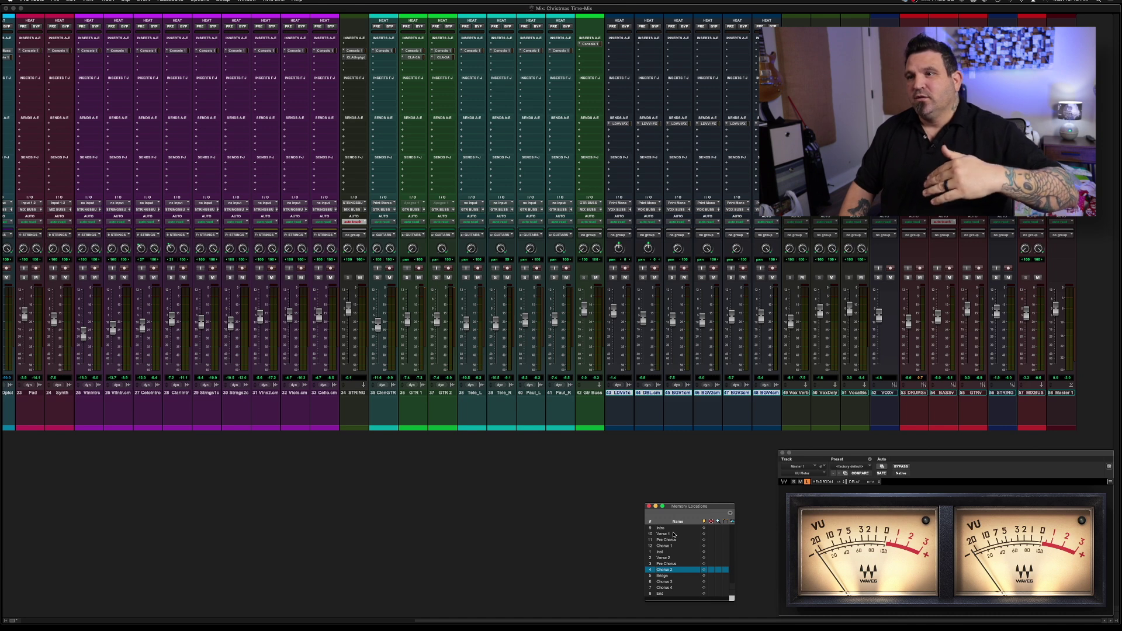
- Play from the Verse 1 memory location and fine-tune the lead vocal fader against the track
{"action": "left_click", "coordinate": [673, 534]}
{"action": "key", "text": "space"}
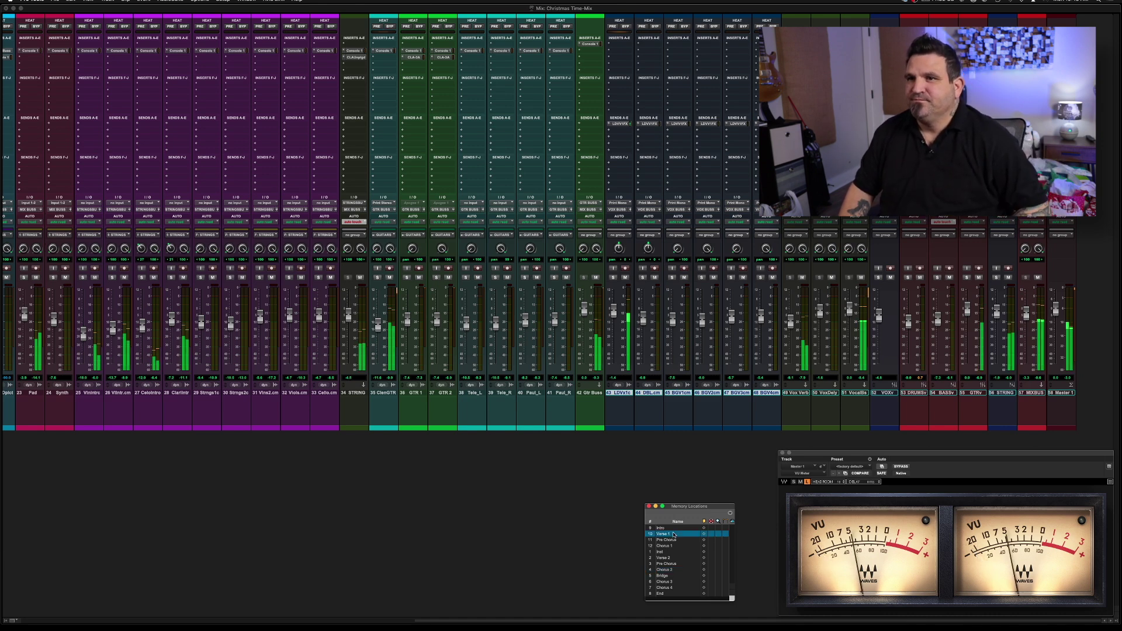
{"action": "left_click", "coordinate": [614, 314]}
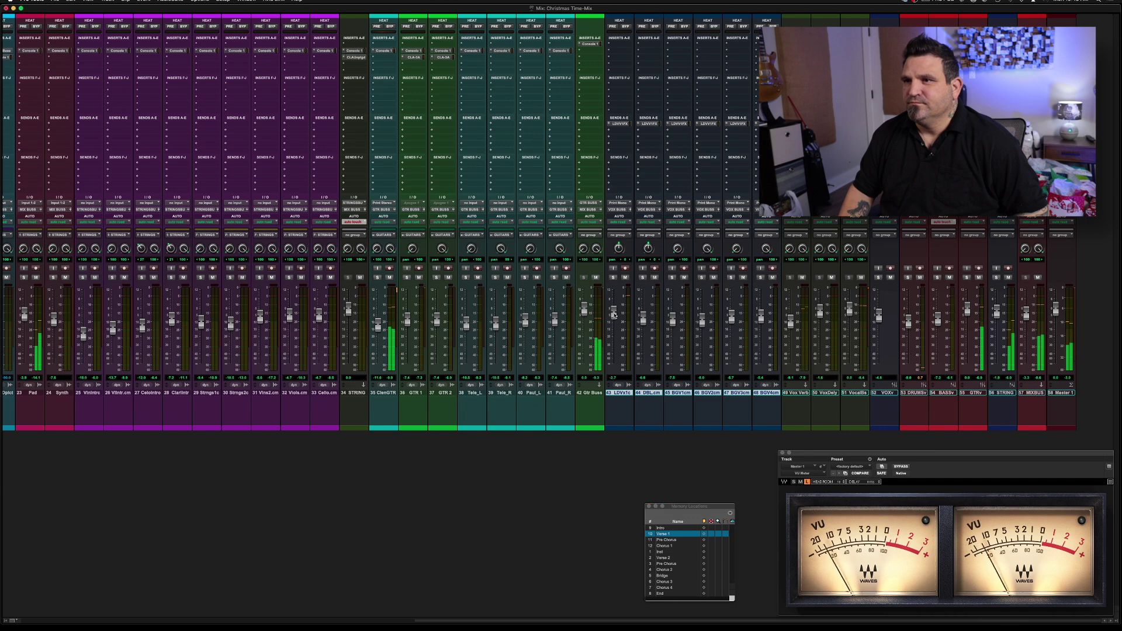
{"action": "left_click_drag", "start_coordinate": [613, 314], "coordinate": [614, 316]}
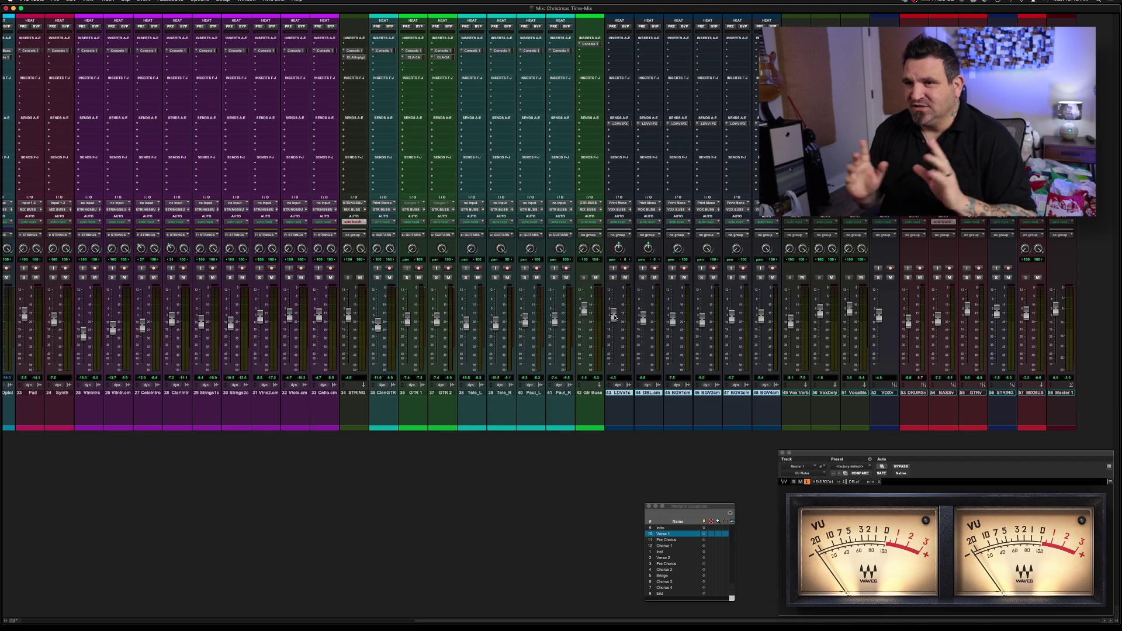
- Check the vocal clip layout on the timeline, and audition the mix from Chorus 1 and Chorus 2
{"action": "key", "text": "super+equal"}
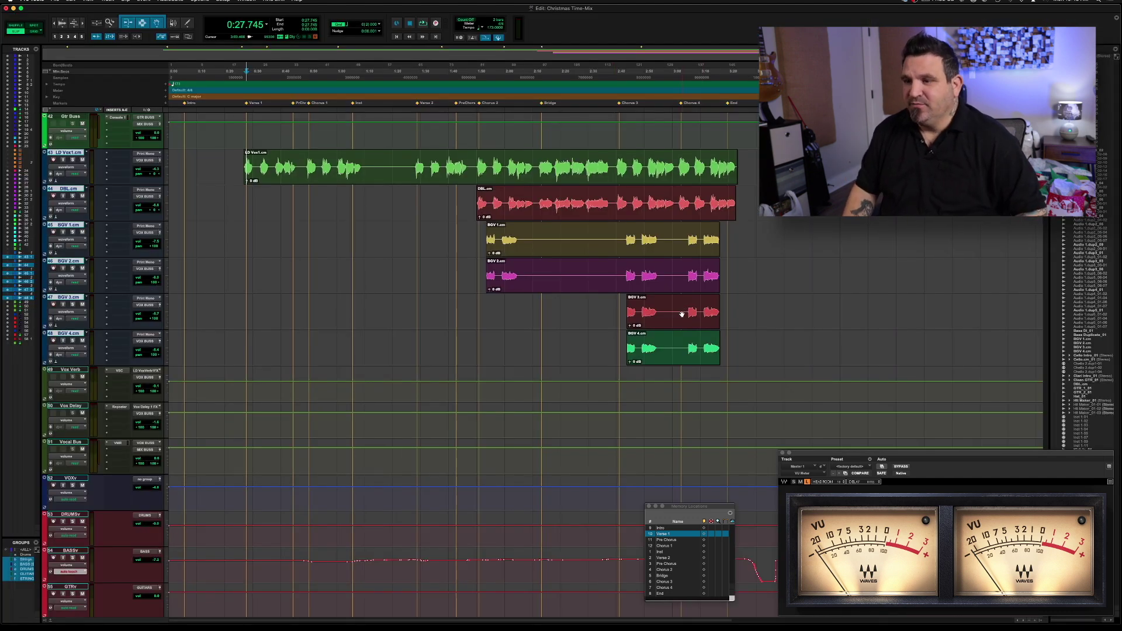
{"action": "key", "text": "super+equal"}
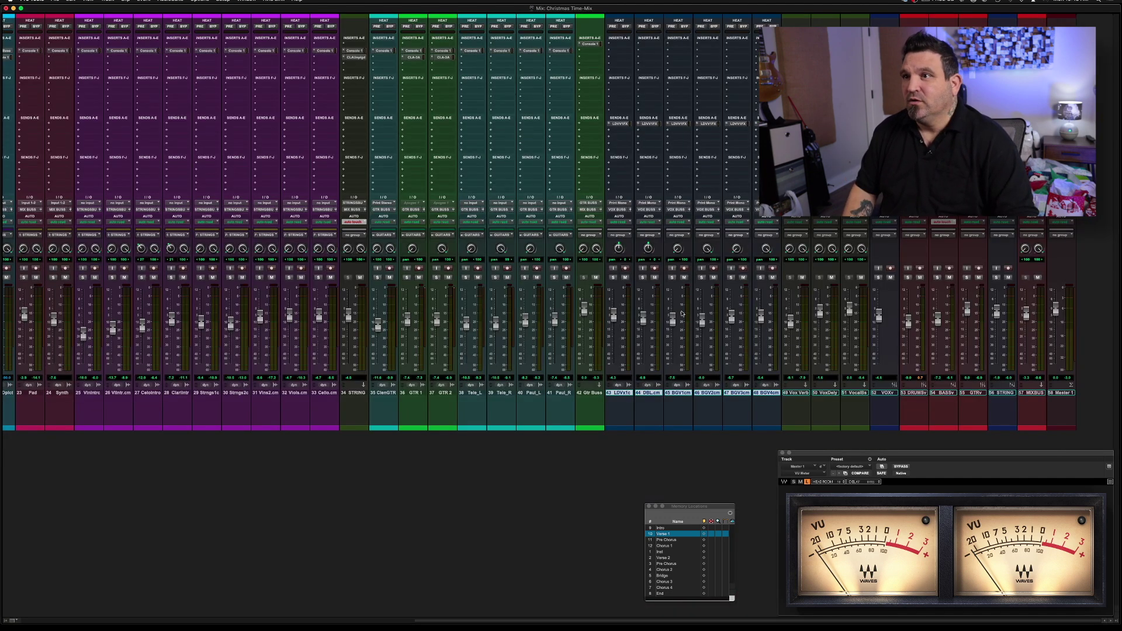
{"action": "left_click", "coordinate": [670, 547]}
{"action": "key", "text": "space"}
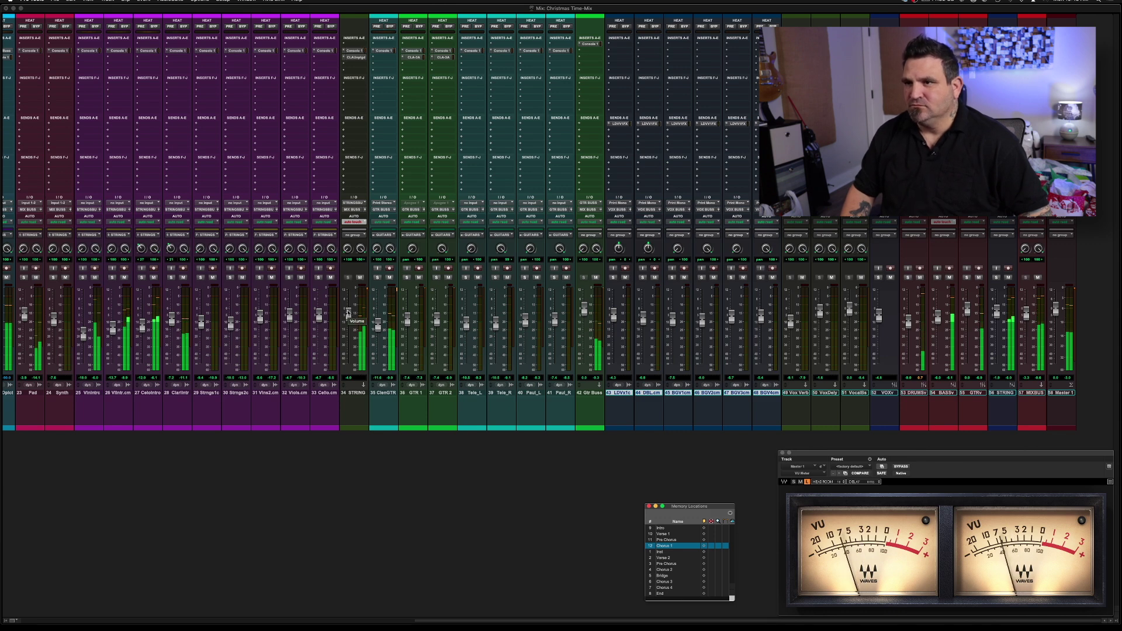
{"action": "left_click", "coordinate": [664, 564]}
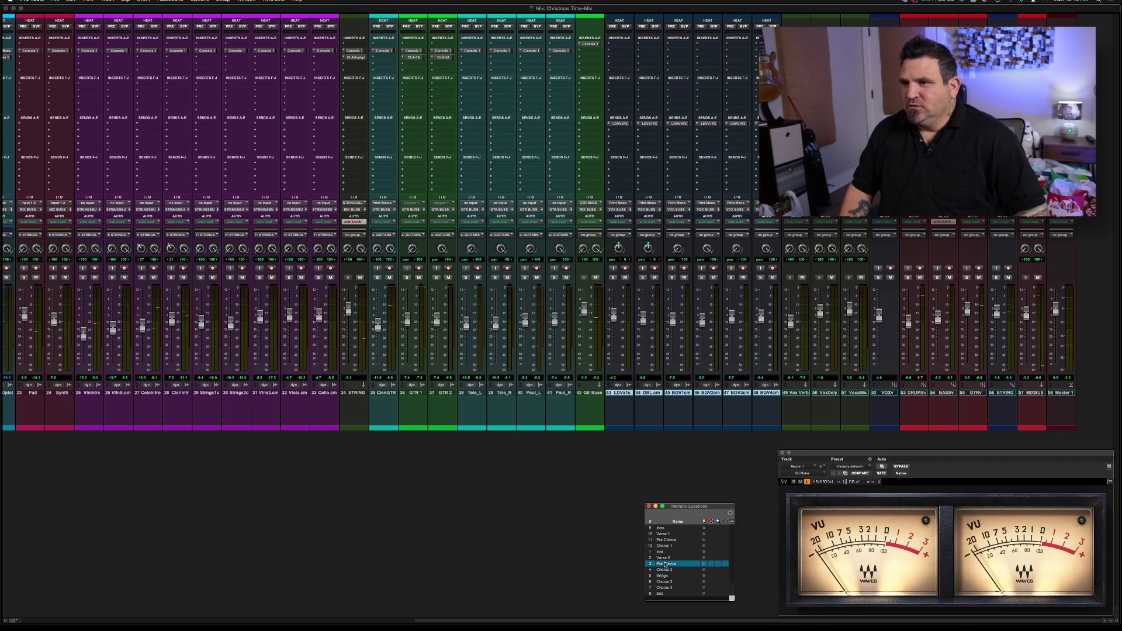
{"action": "left_click", "coordinate": [664, 570]}
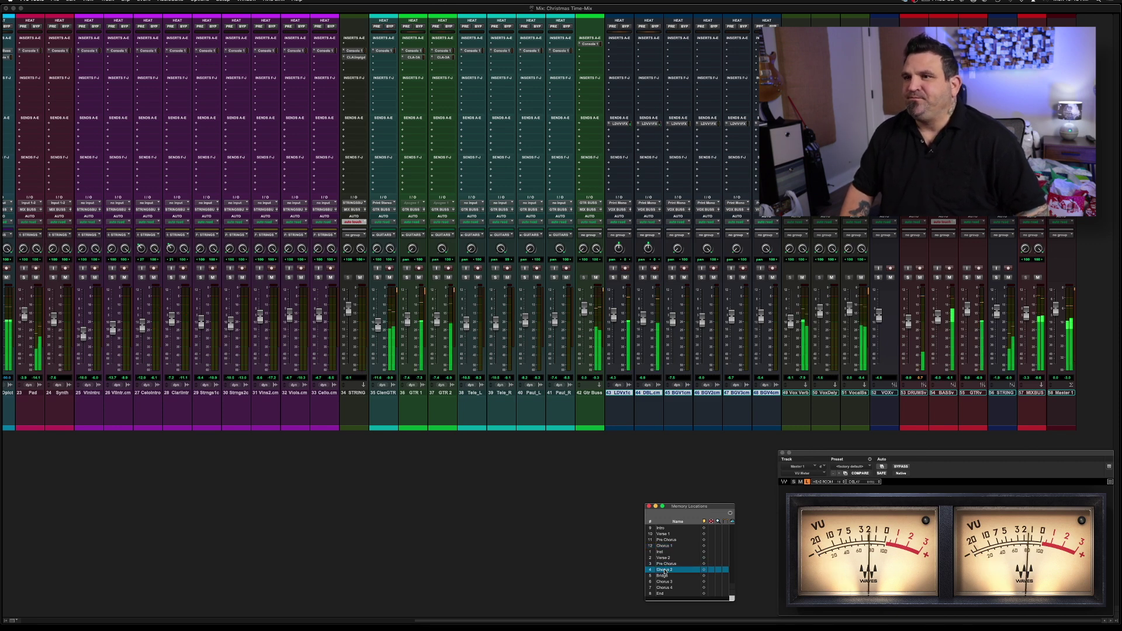
- Play from the Pre Chorus before Chorus 2 and slightly lower the DBL, BGV 1 and BGV 2 faders
{"action": "left_click", "coordinate": [668, 564]}
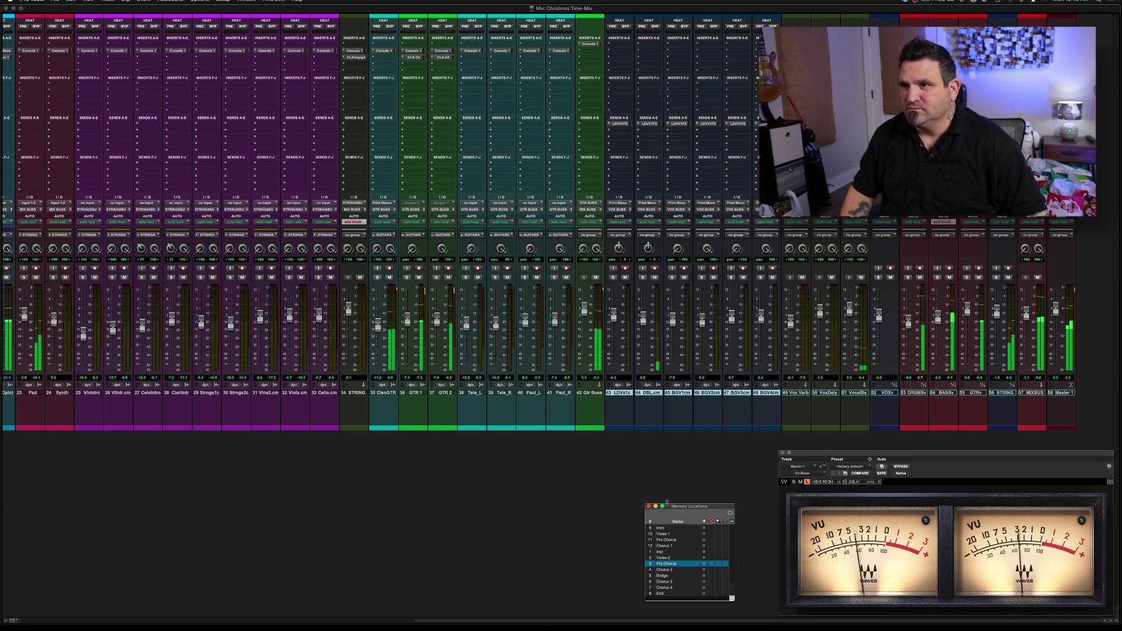
{"action": "left_click", "coordinate": [644, 320]}
{"action": "left_click_drag", "start_coordinate": [644, 320], "coordinate": [644, 323]}
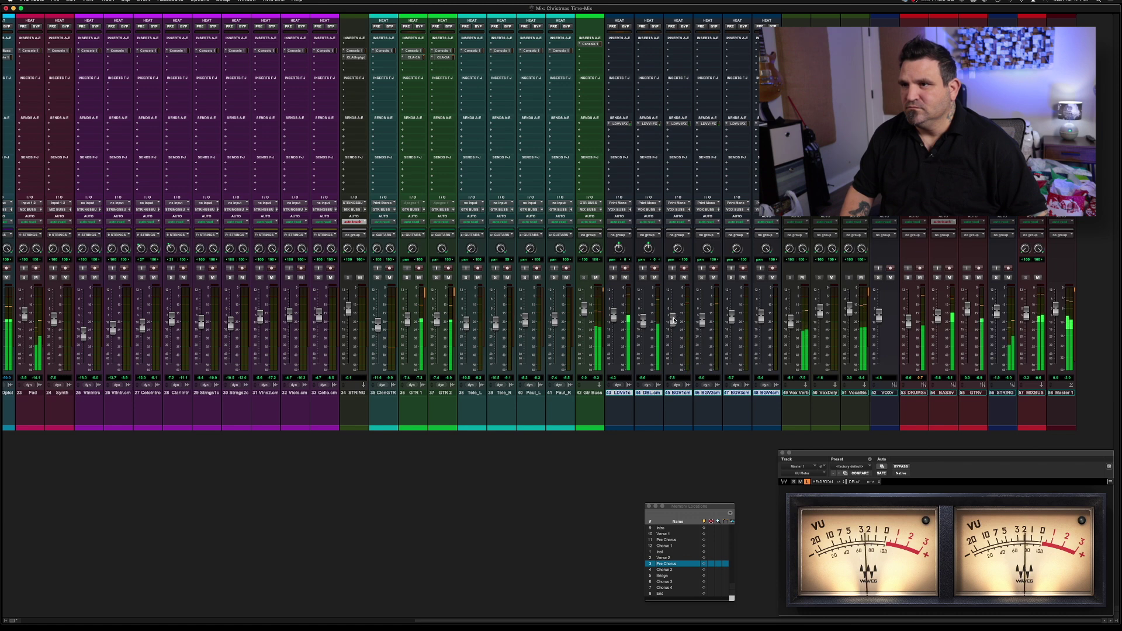
{"action": "left_click_drag", "start_coordinate": [674, 320], "coordinate": [702, 323]}
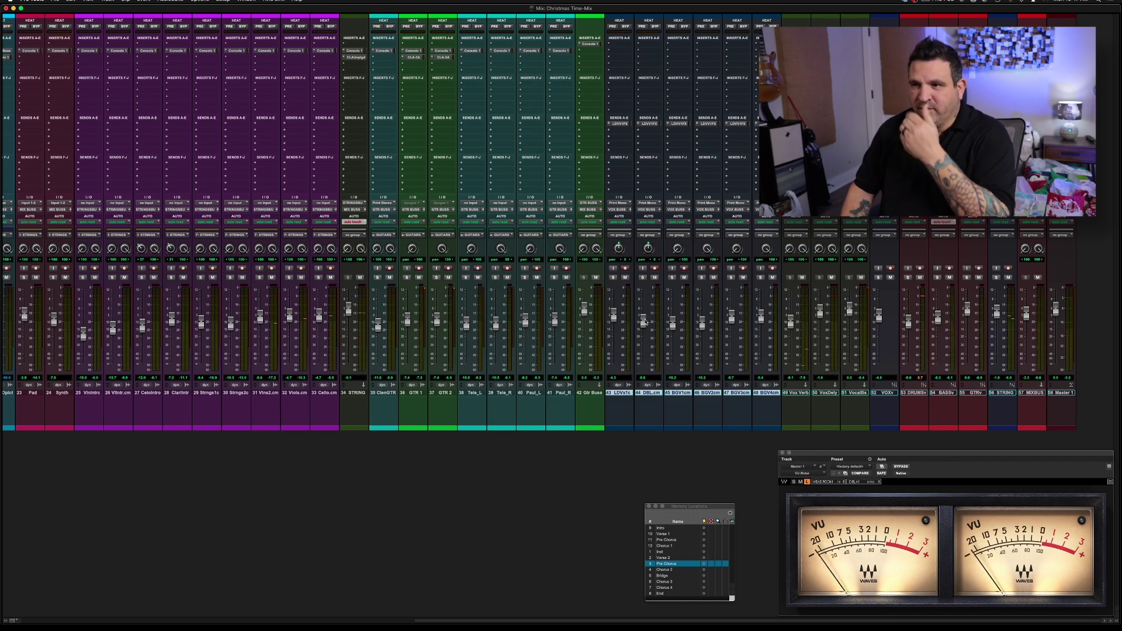
- Play from the Bridge, fine-tune the BGV 3 and BGV 4 levels, and save the session
{"action": "left_click", "coordinate": [675, 576]}
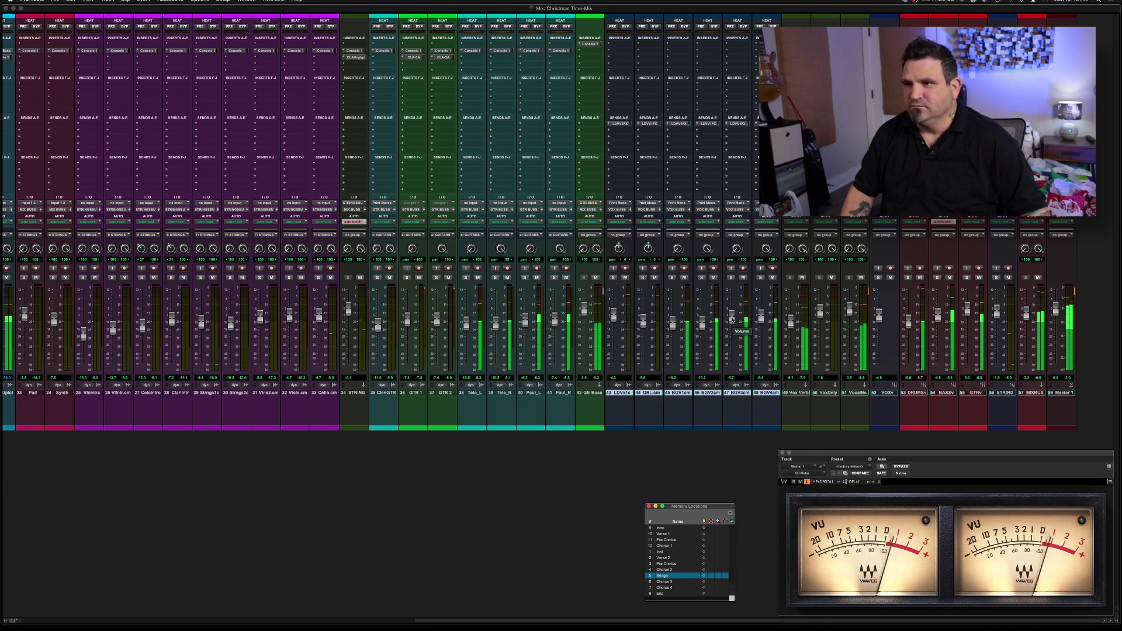
{"action": "left_click", "coordinate": [732, 318]}
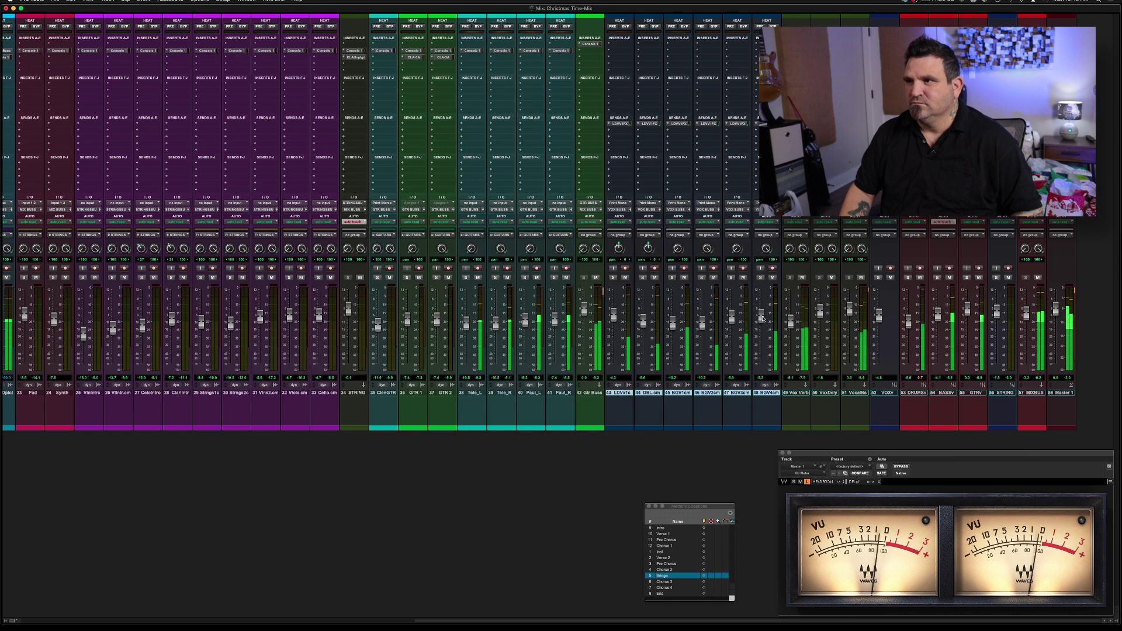
{"action": "key", "text": "super+s"}
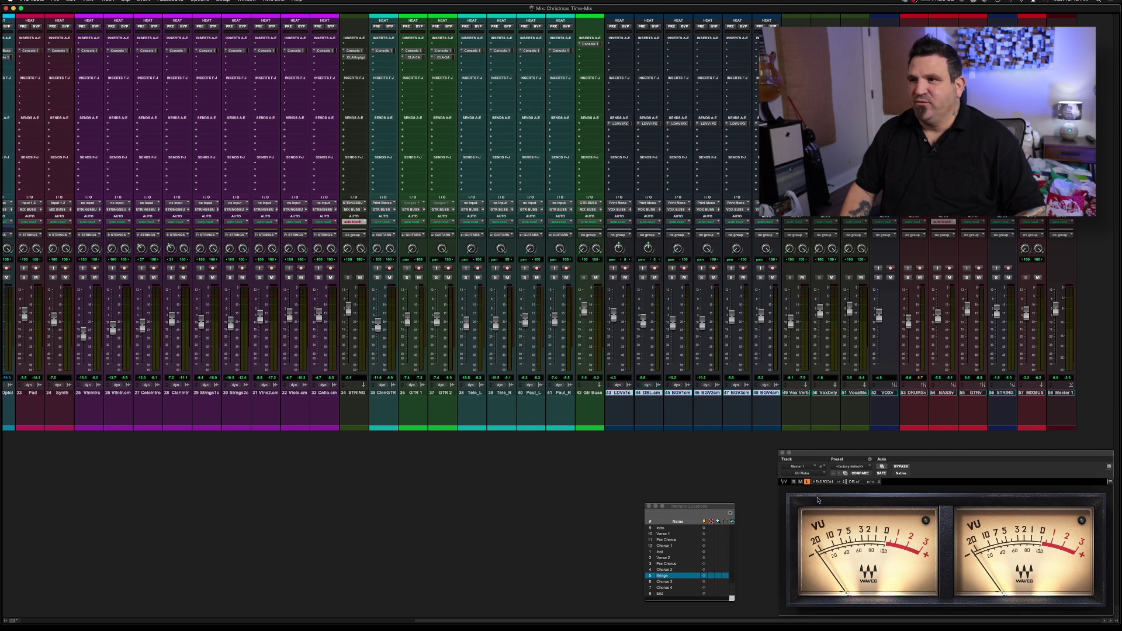
- Close the VU meter, insert CLA Vocals on BGV 3, and play that track soloed from Chorus 3
{"action": "left_click", "coordinate": [783, 453]}
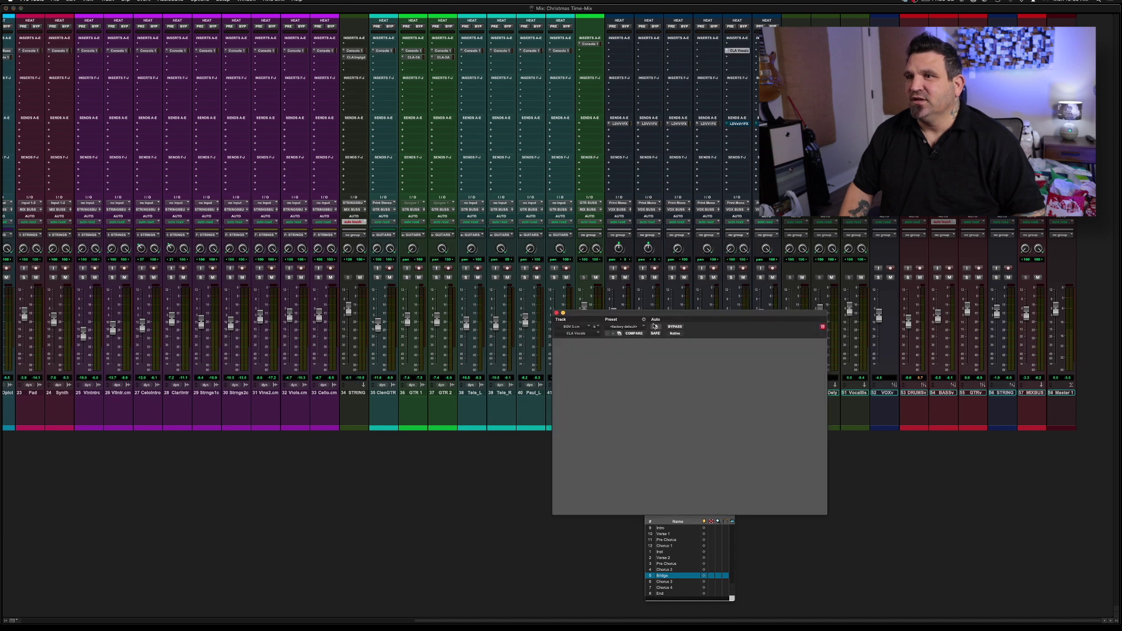
{"action": "left_click_drag", "start_coordinate": [656, 317], "coordinate": [425, 345]}
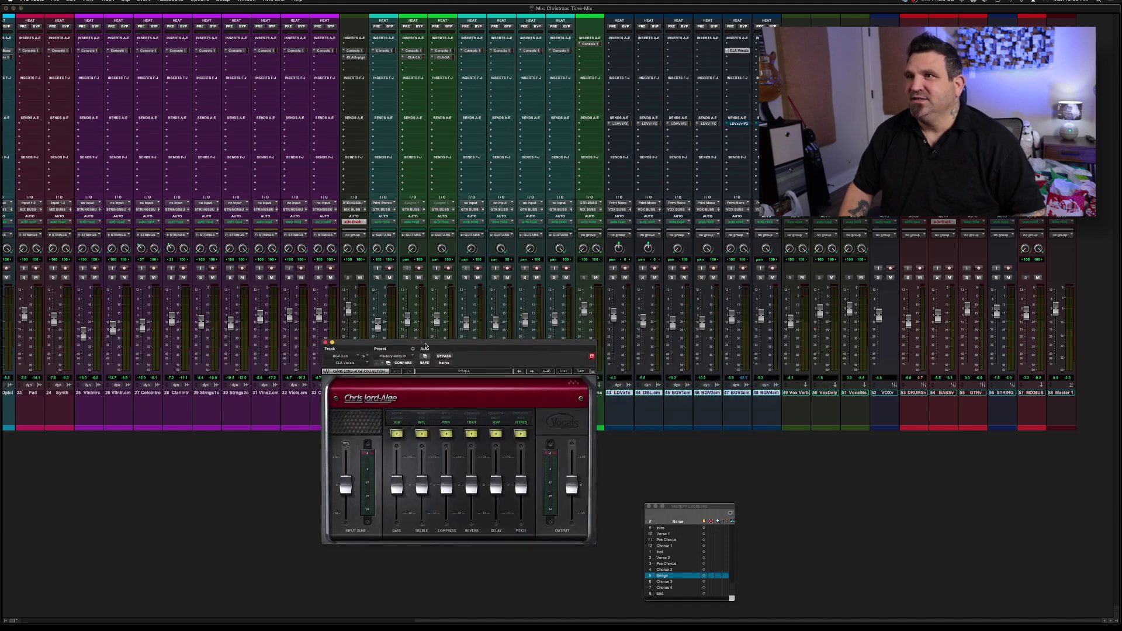
{"action": "left_click", "coordinate": [731, 277]}
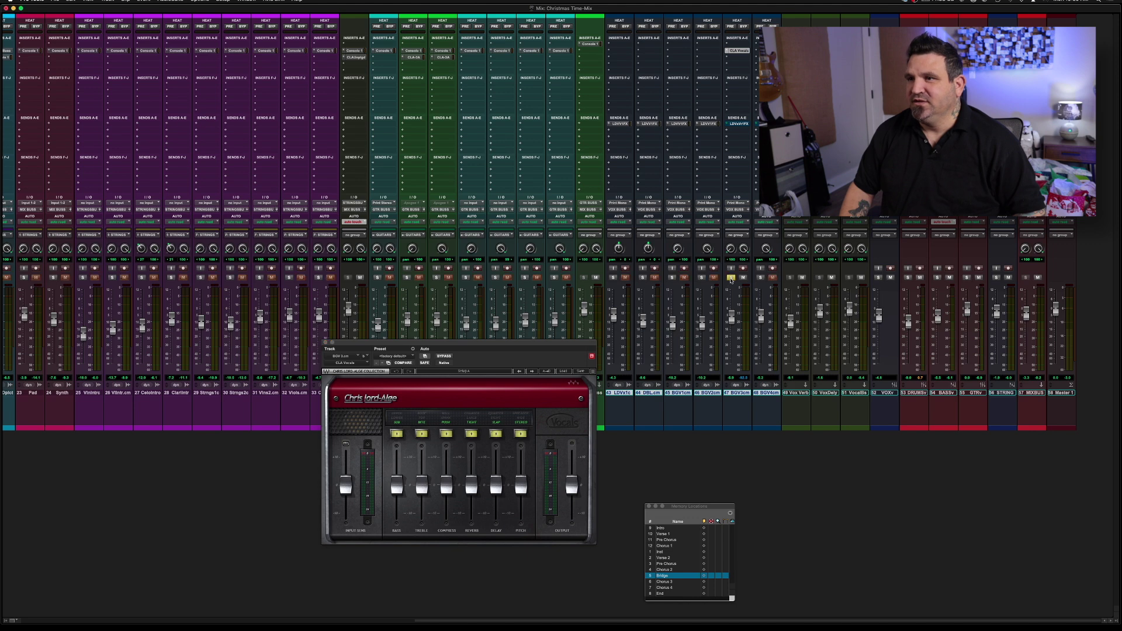
{"action": "left_click", "coordinate": [672, 582]}
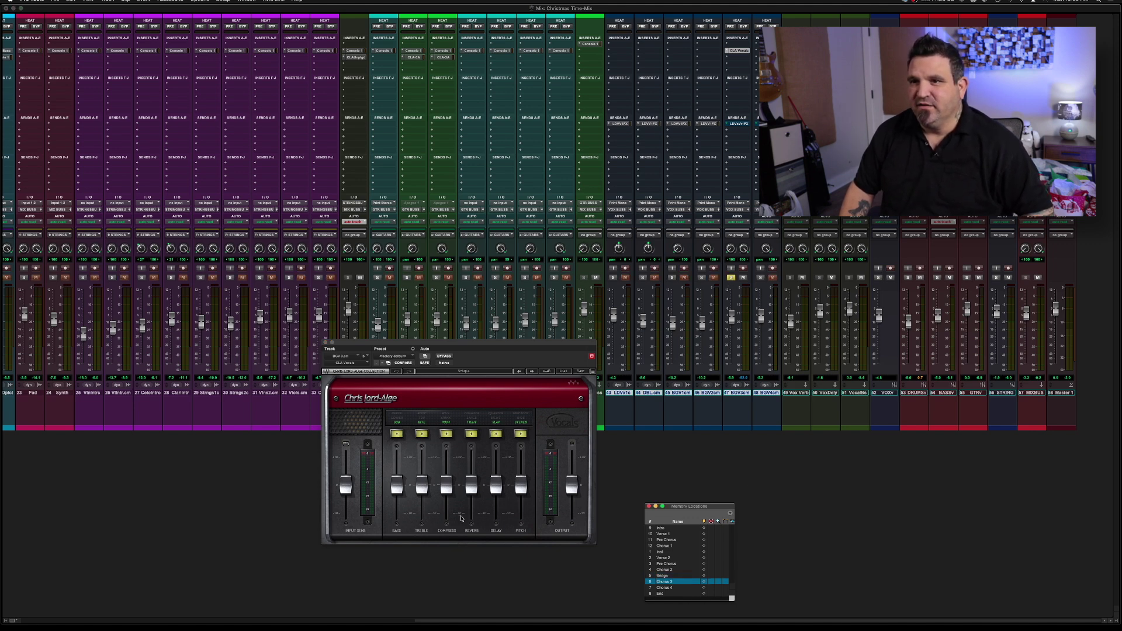
{"action": "key", "text": "space"}
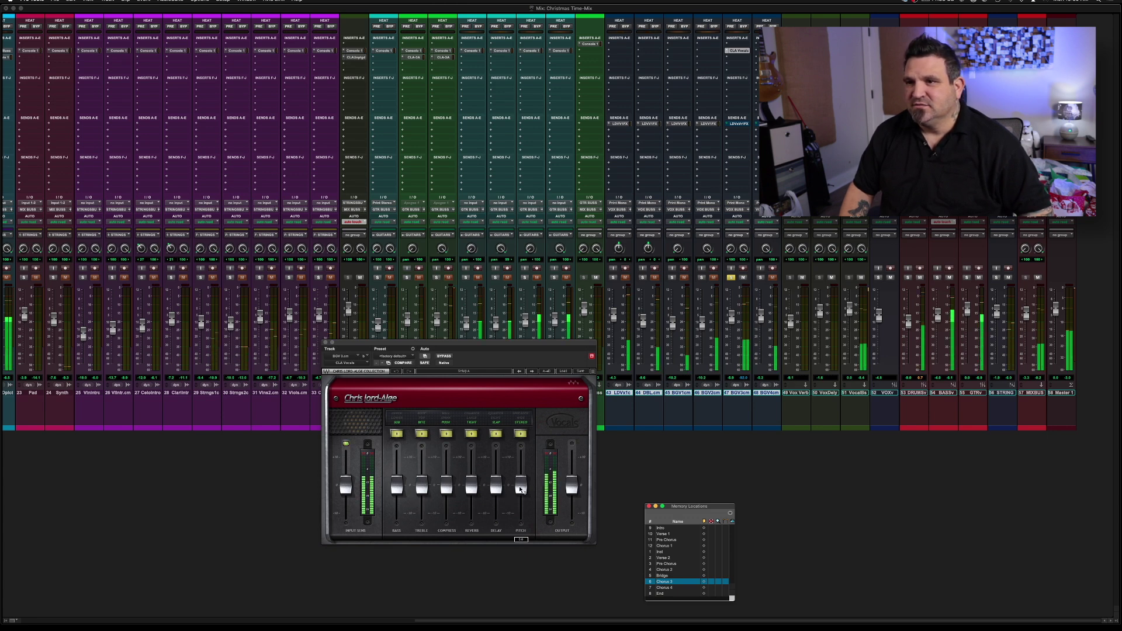
- In BGV 3's CLA Vocals, set the reverb to Large and raise the reverb and pitch faders slightly
{"action": "left_click_drag", "start_coordinate": [521, 490], "coordinate": [521, 468]}
{"action": "left_click", "coordinate": [472, 434]}
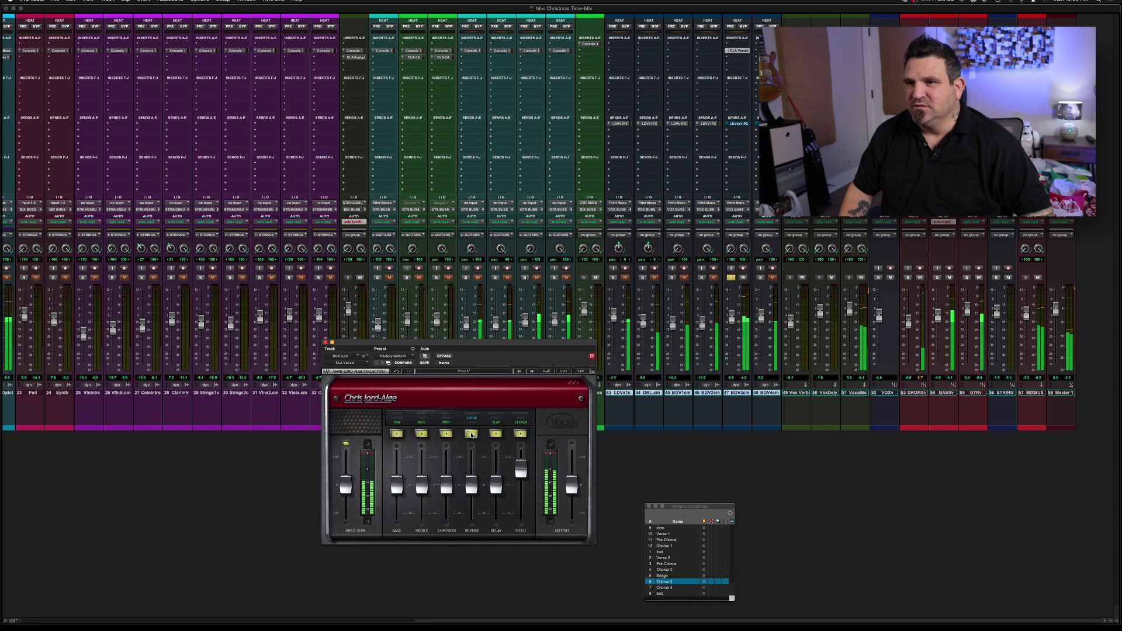
{"action": "left_click_drag", "start_coordinate": [473, 485], "coordinate": [521, 477]}
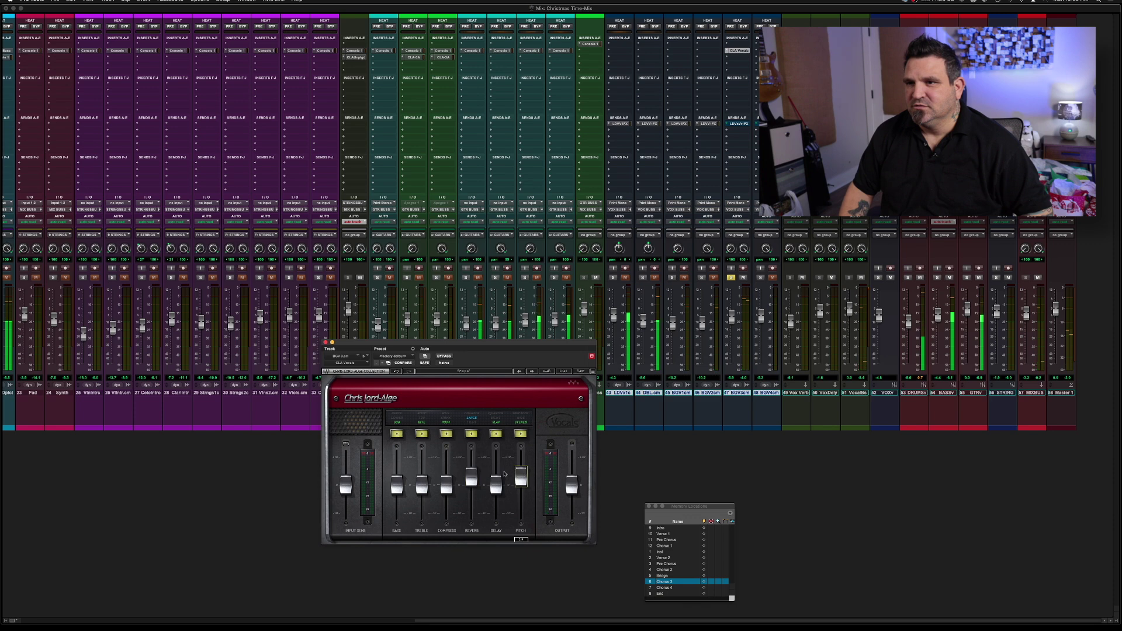
- Set the CLA Vocals delay on BGV 3 to Quarter and raise its delay fader slightly
{"action": "left_click", "coordinate": [497, 434]}
{"action": "left_click_drag", "start_coordinate": [497, 485], "coordinate": [496, 483]}
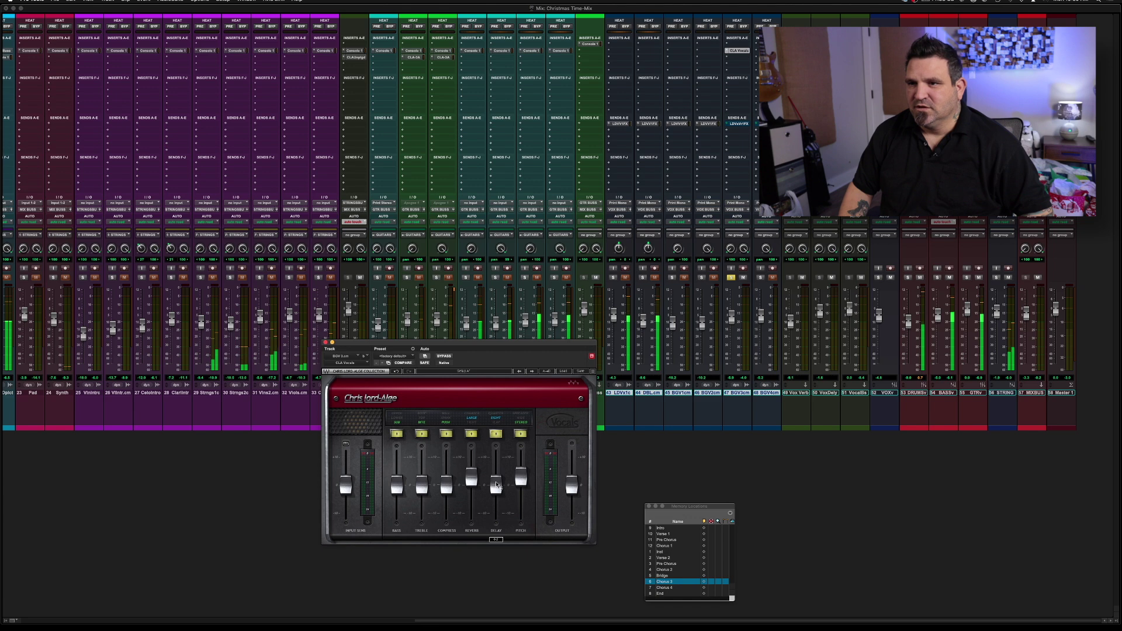
{"action": "left_click_drag", "start_coordinate": [496, 484], "coordinate": [496, 470]}
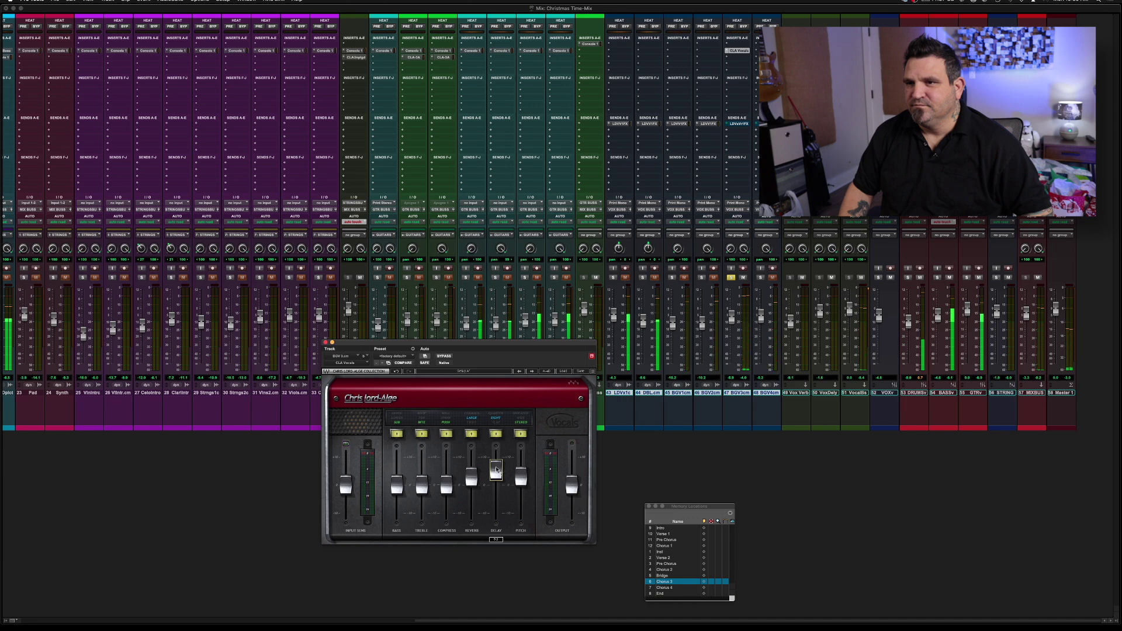
{"action": "left_click", "coordinate": [497, 437]}
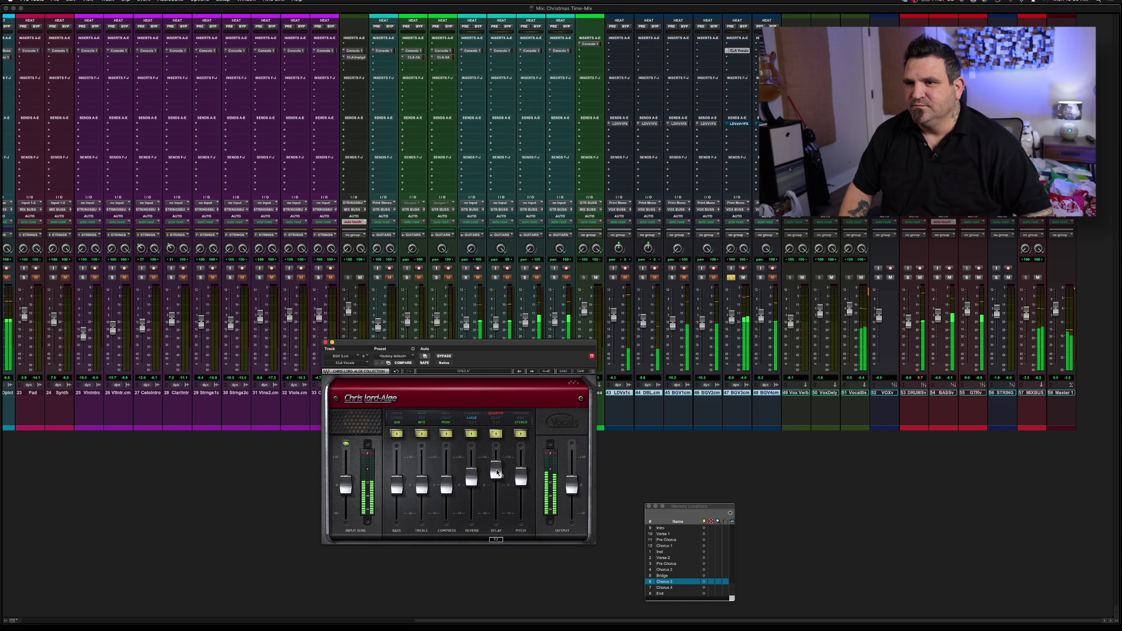
{"action": "left_click_drag", "start_coordinate": [497, 472], "coordinate": [497, 478]}
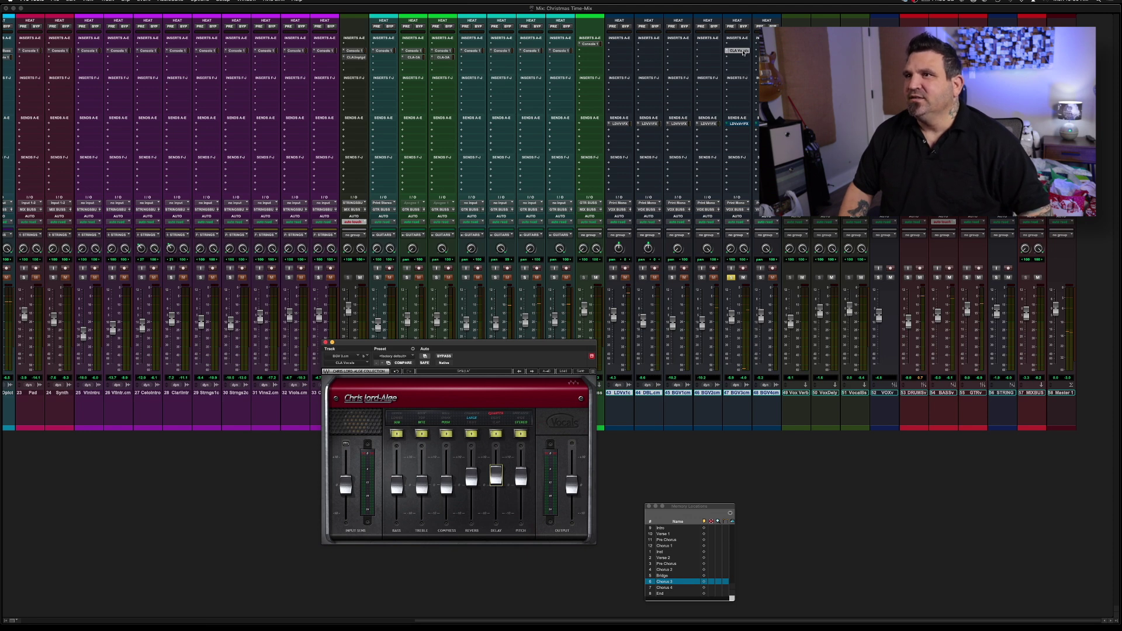
- Copy the CLA Vocals insert from BGV 3 to BGV 4, and play both tracks soloed together
{"action": "left_click_drag", "start_coordinate": [739, 50], "coordinate": [767, 51]}
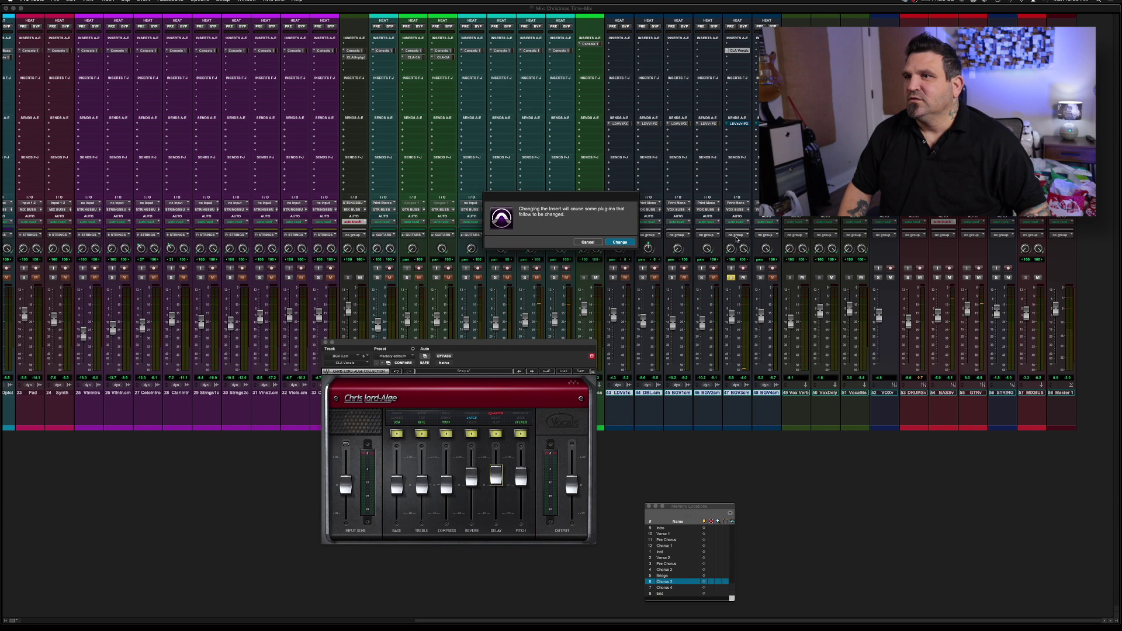
{"action": "key", "text": "Return"}
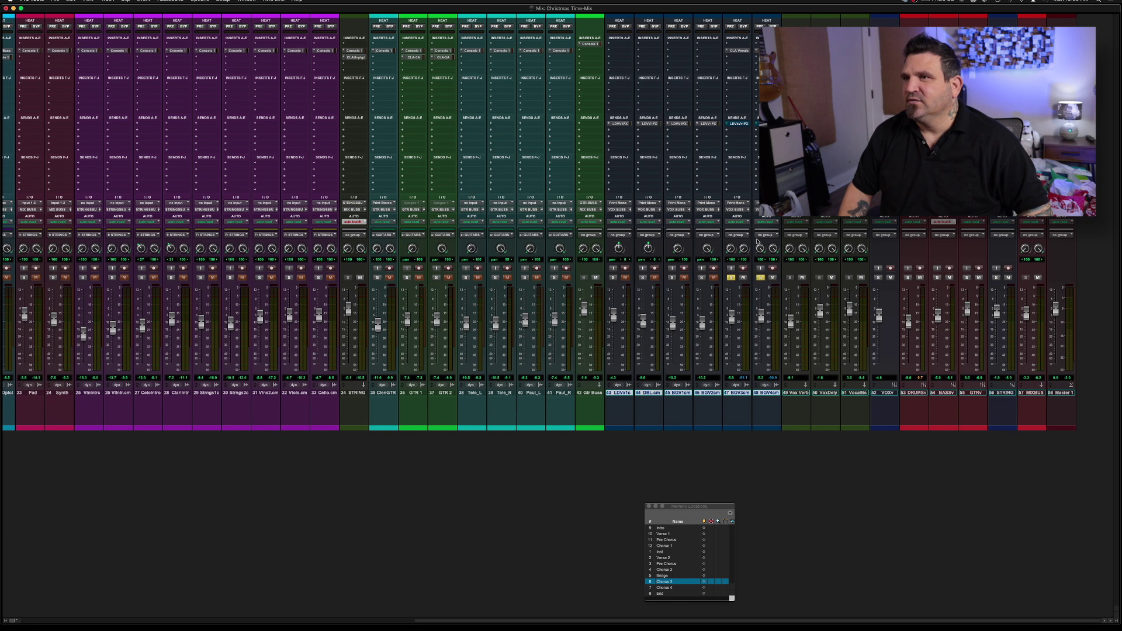
{"action": "key", "text": "space"}
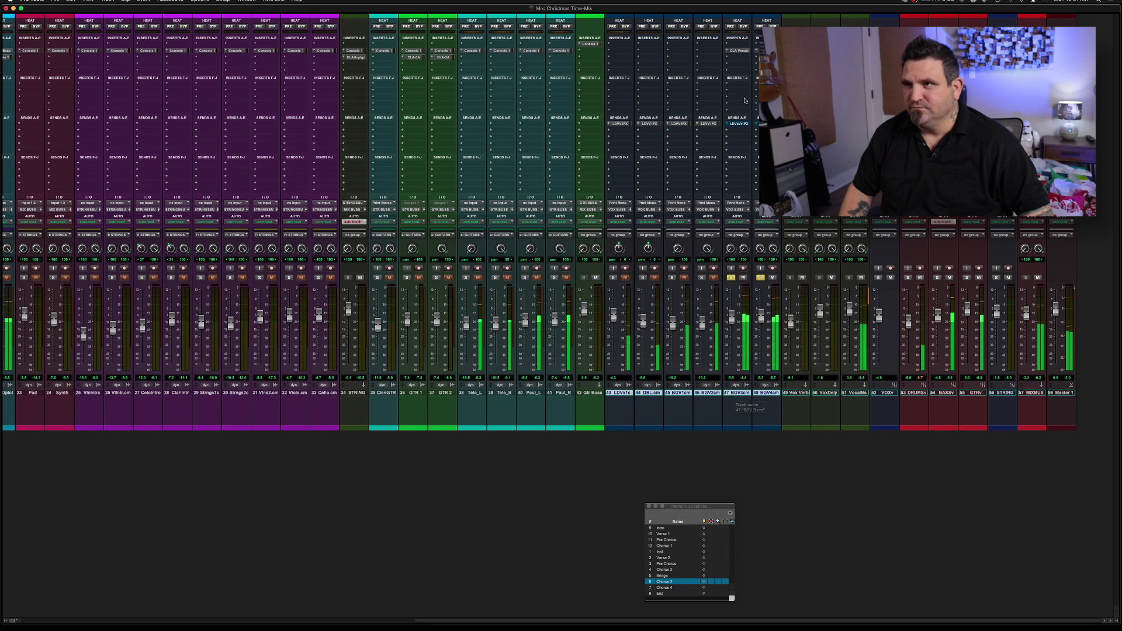
- Raise the reverb fader slightly in BGV 3's CLA Vocals, close the plug-in, and clear the BGV solos
{"action": "left_click", "coordinate": [741, 51]}
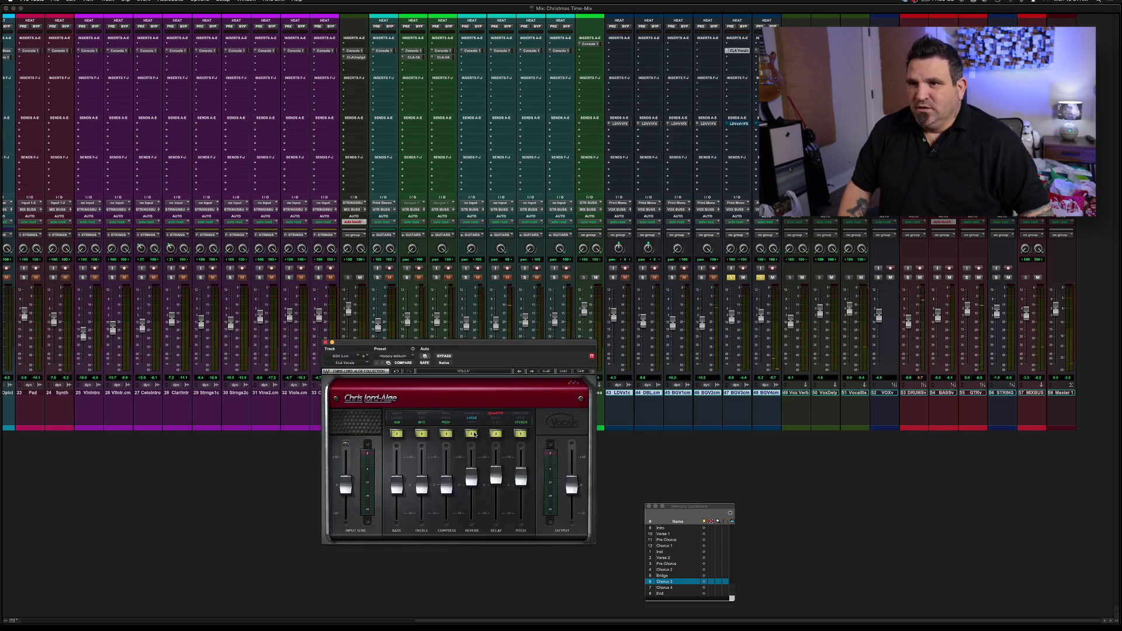
{"action": "left_click_drag", "start_coordinate": [471, 478], "coordinate": [471, 471]}
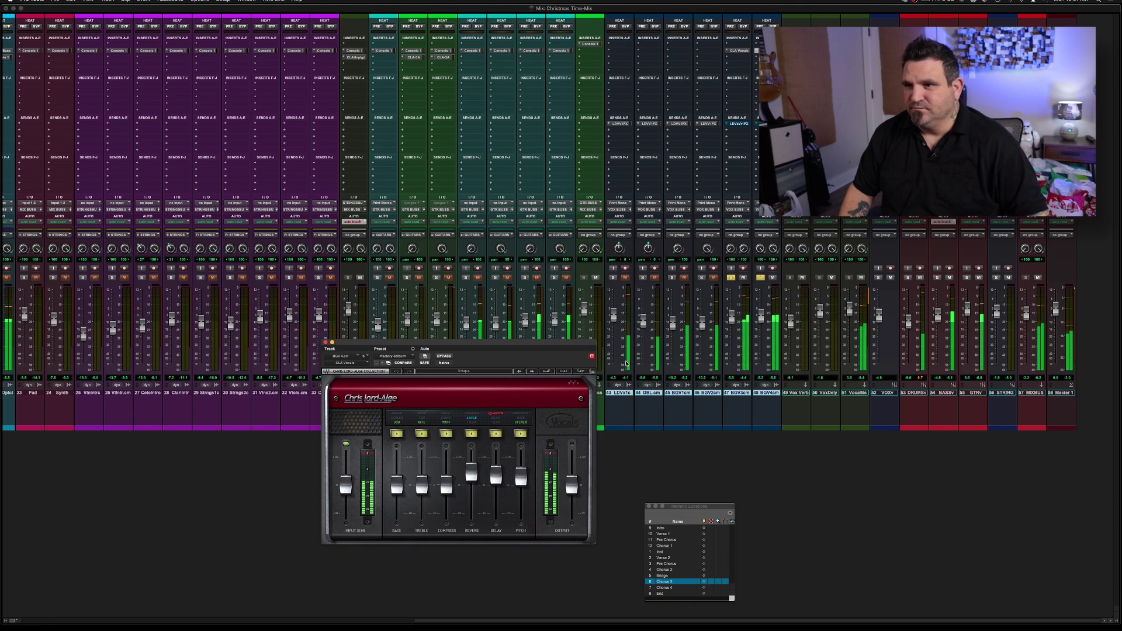
{"action": "left_click", "coordinate": [326, 342]}
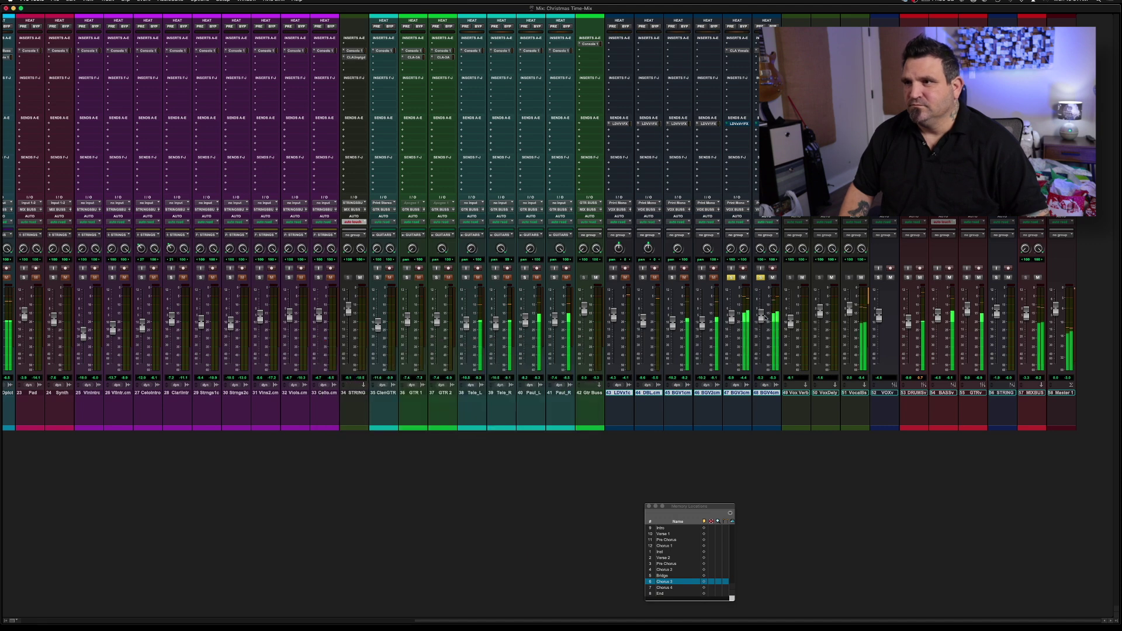
{"action": "left_click", "coordinate": [731, 277], "text": "alt"}
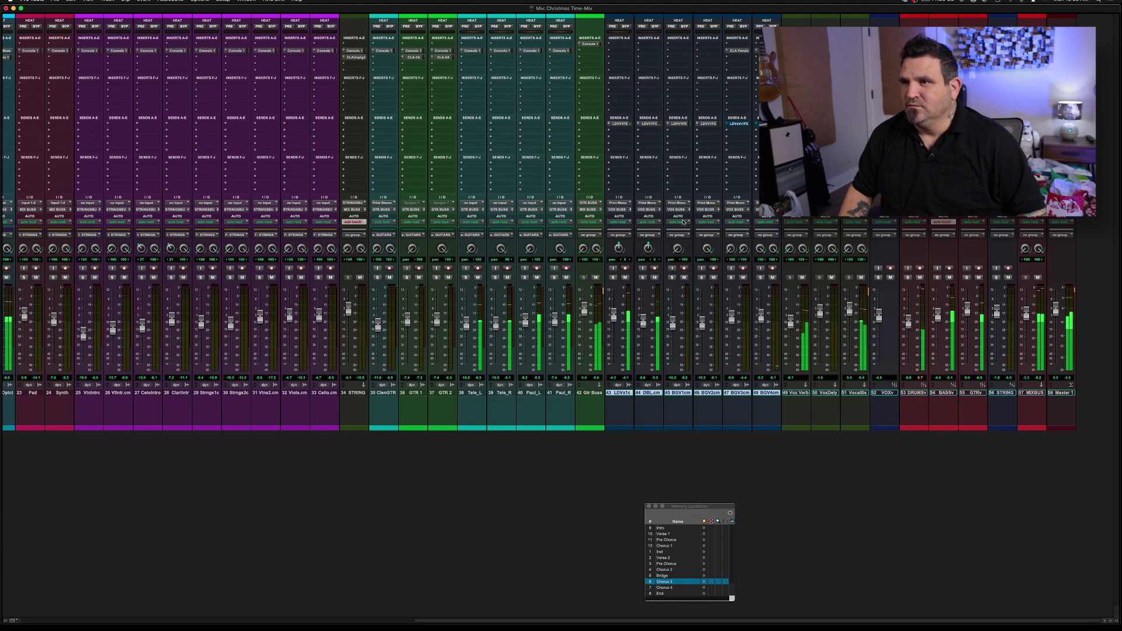
- Stop playback, load Virtual Mix Rack on the lead vocal, and remove its FG-Stress module
{"action": "key", "text": "space"}
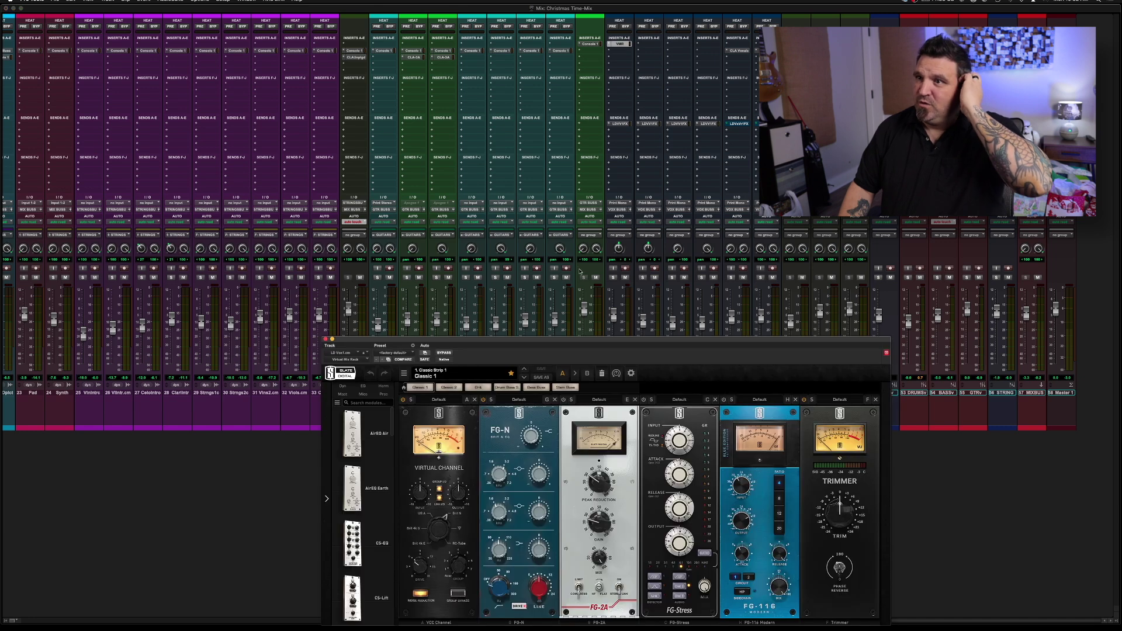
{"action": "left_click_drag", "start_coordinate": [576, 341], "coordinate": [525, 160]}
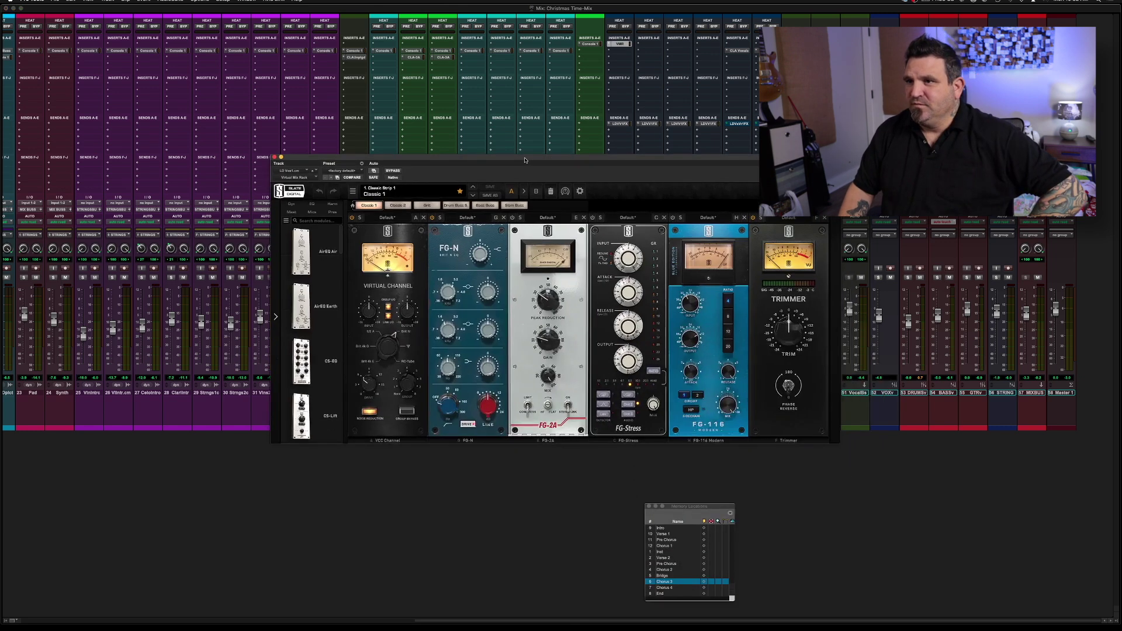
{"action": "left_click", "coordinate": [665, 217]}
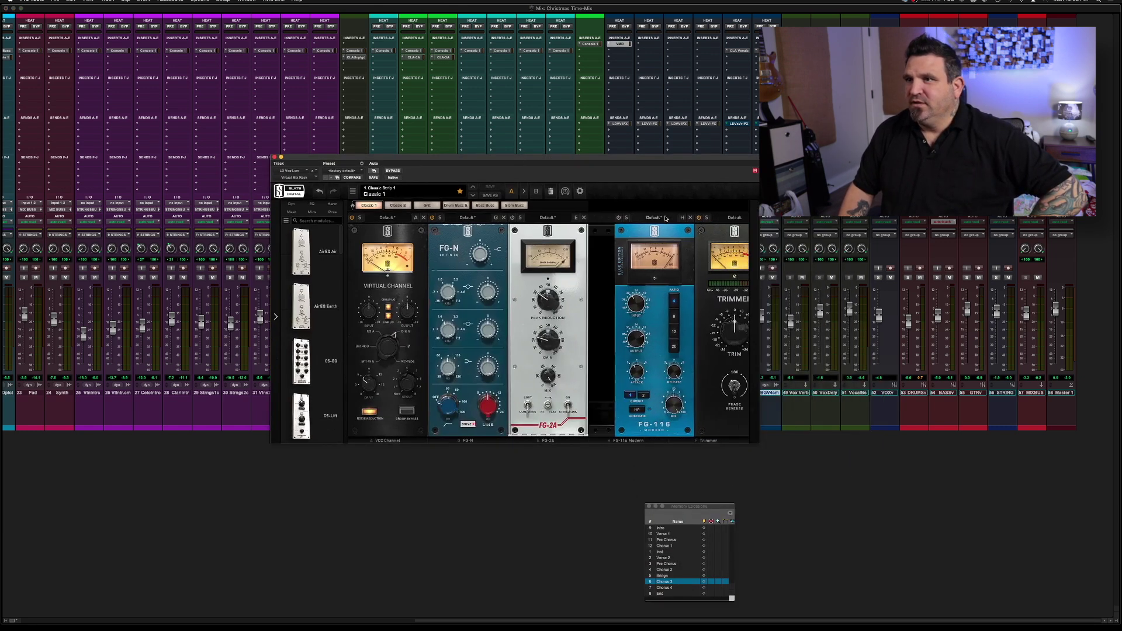
- Remove the FG-116 Modern and FG-N modules from Virtual Mix Rack and add FG-S between Virtual Channel and FG-2A
{"action": "left_click", "coordinate": [664, 218]}
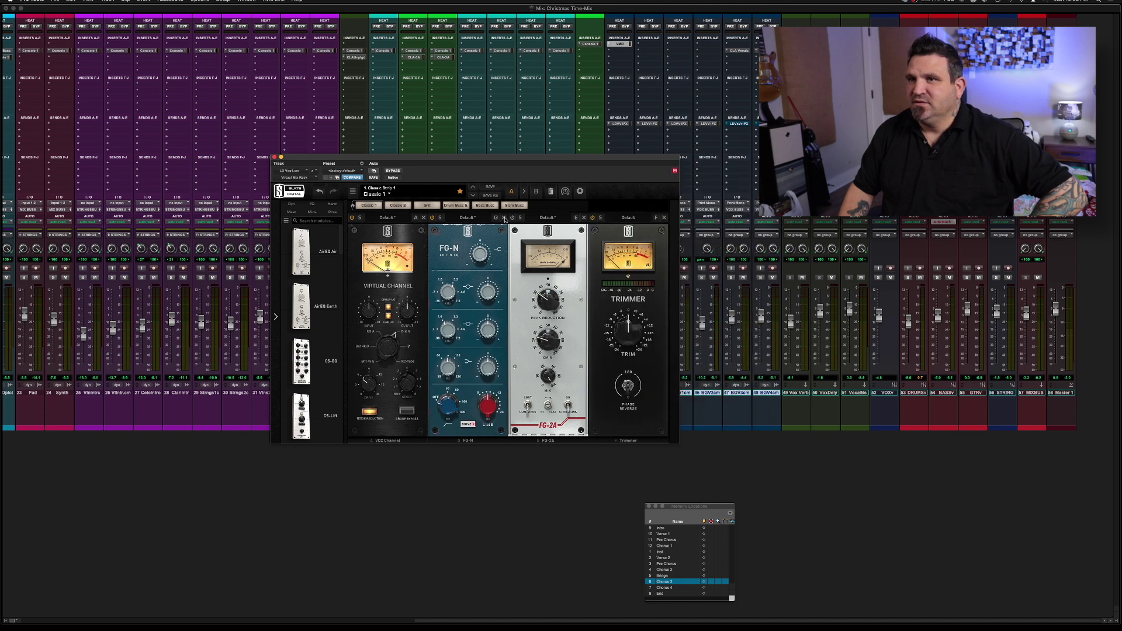
{"action": "left_click", "coordinate": [503, 217]}
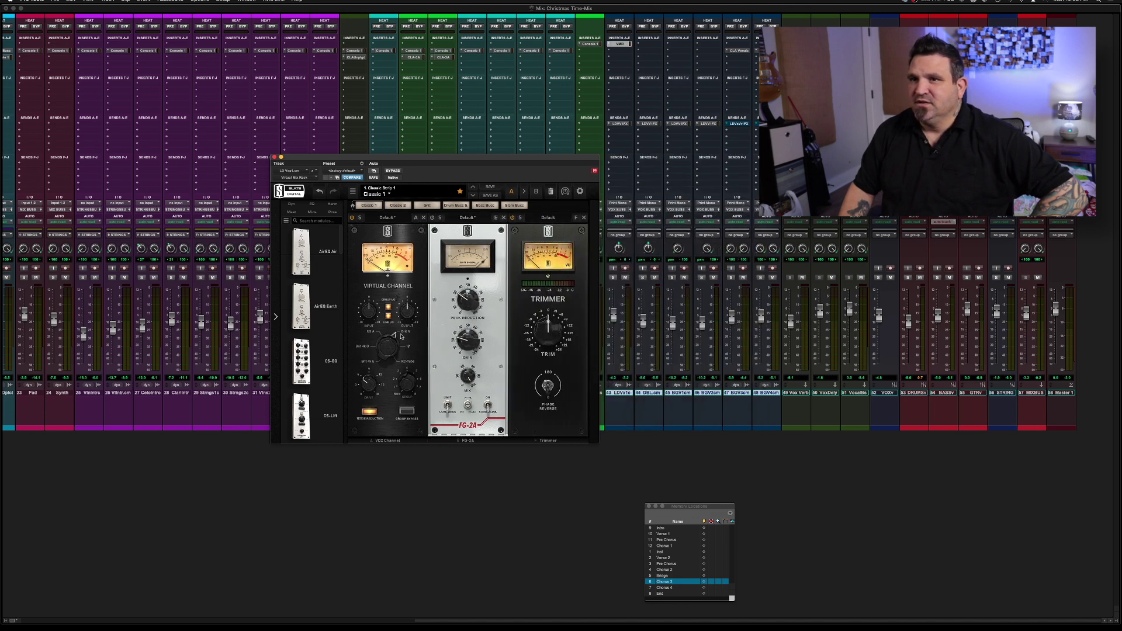
{"action": "scroll", "coordinate": [310, 375], "scroll_direction": "down", "scroll_amount": 10}
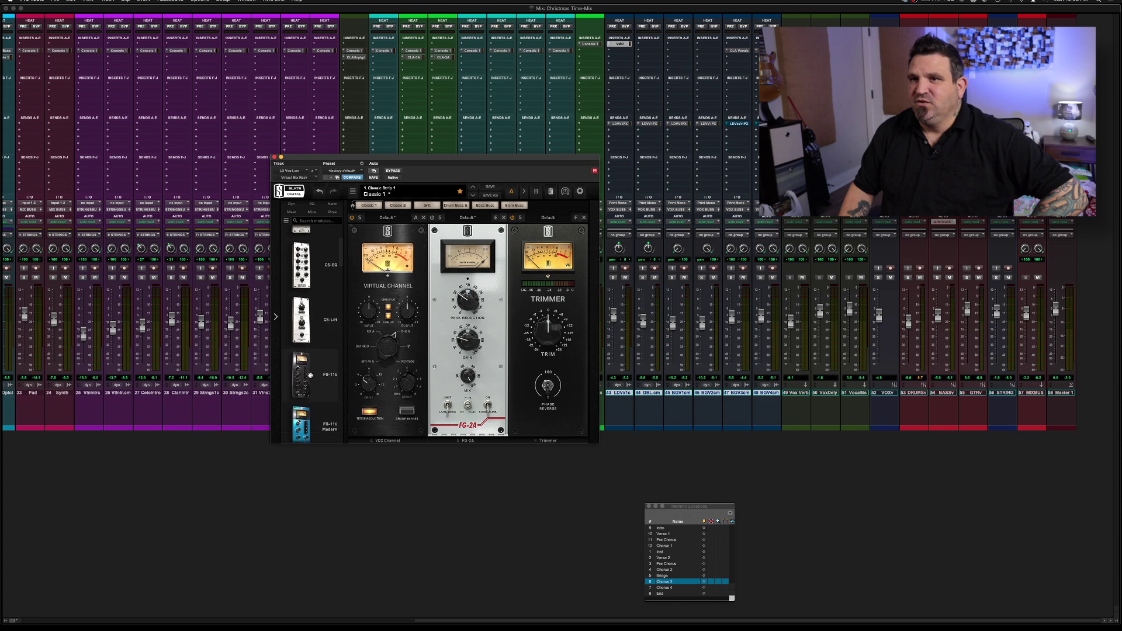
{"action": "scroll", "coordinate": [310, 375], "scroll_direction": "down", "scroll_amount": 6}
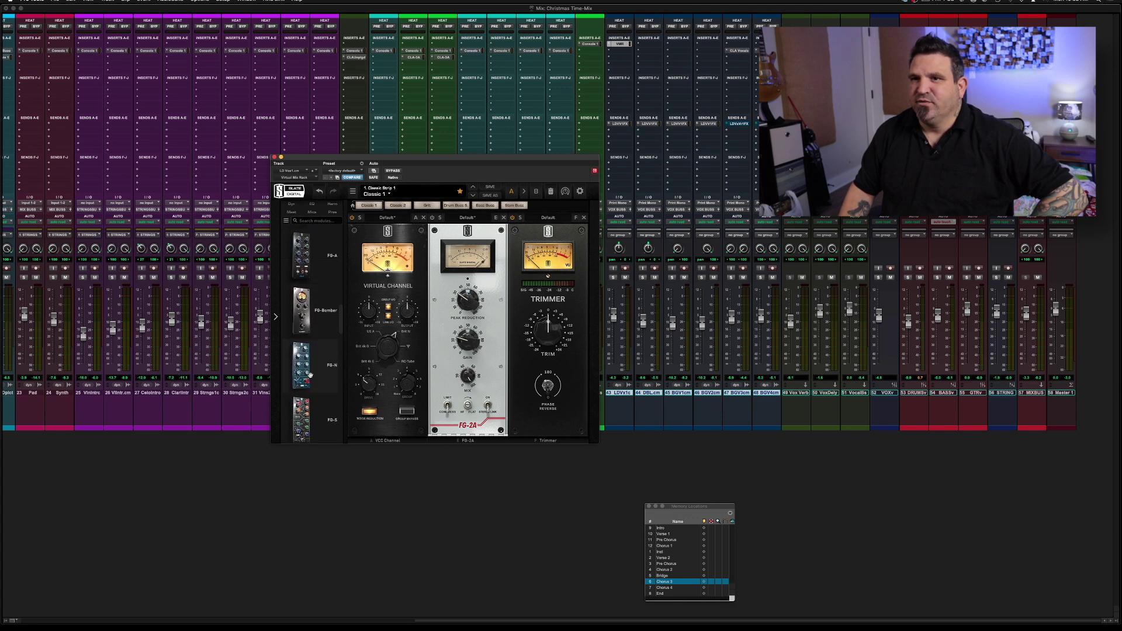
{"action": "left_click_drag", "start_coordinate": [304, 390], "coordinate": [435, 327]}
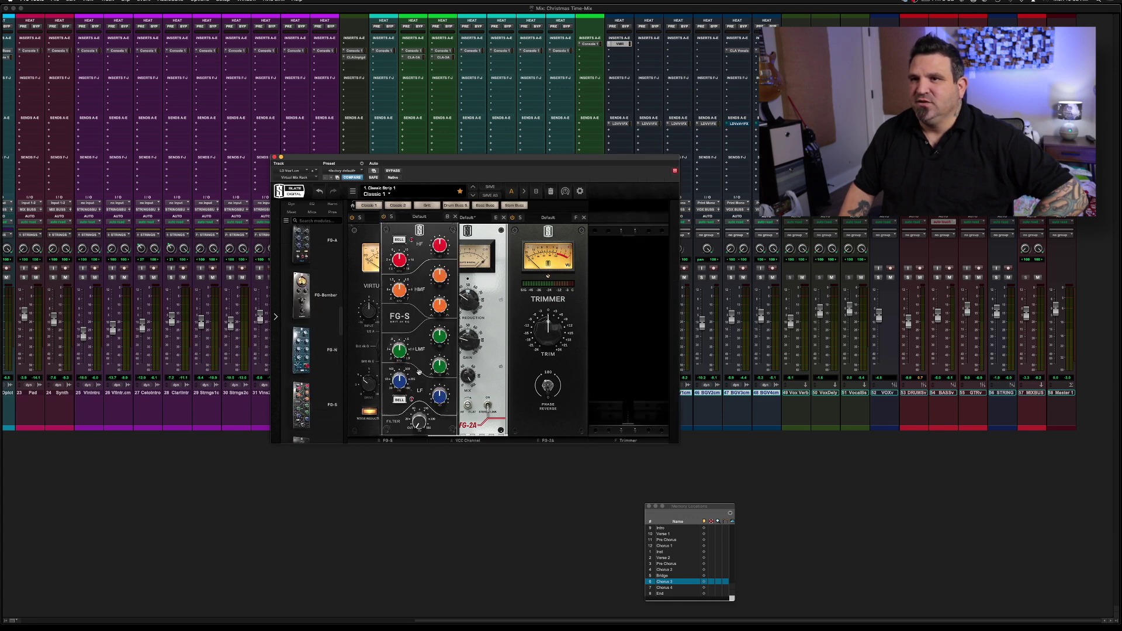
- Adjust the FG-2A's Peak Reduction and Gain, then play from Chorus 1 and toggle the module to hear its compression
{"action": "left_click_drag", "start_coordinate": [543, 301], "coordinate": [547, 299]}
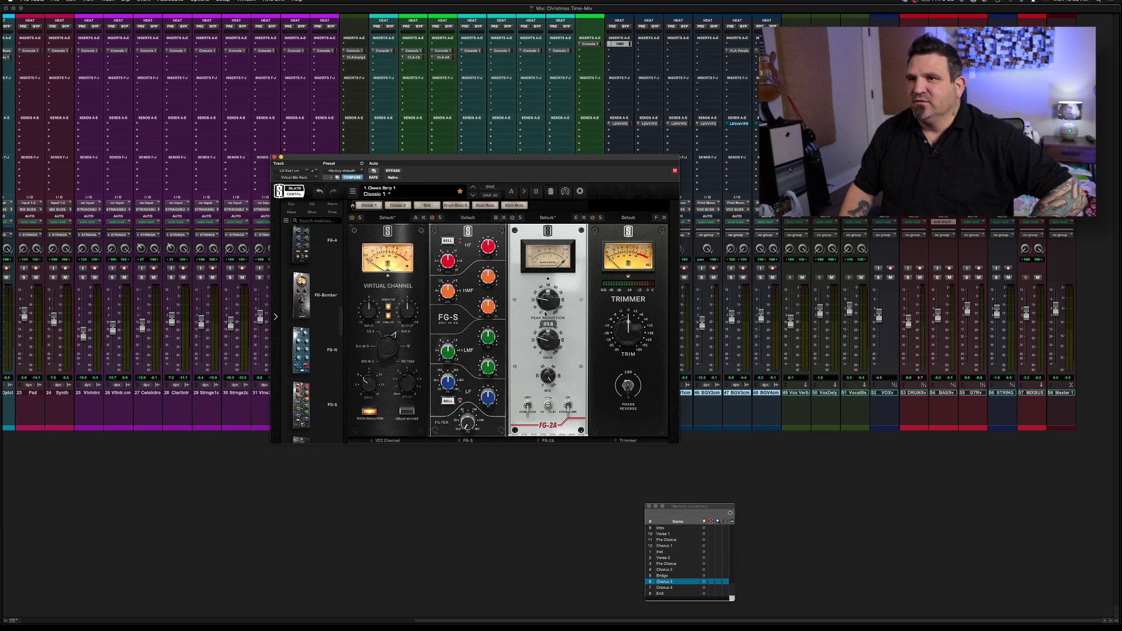
{"action": "left_click_drag", "start_coordinate": [545, 345], "coordinate": [545, 343]}
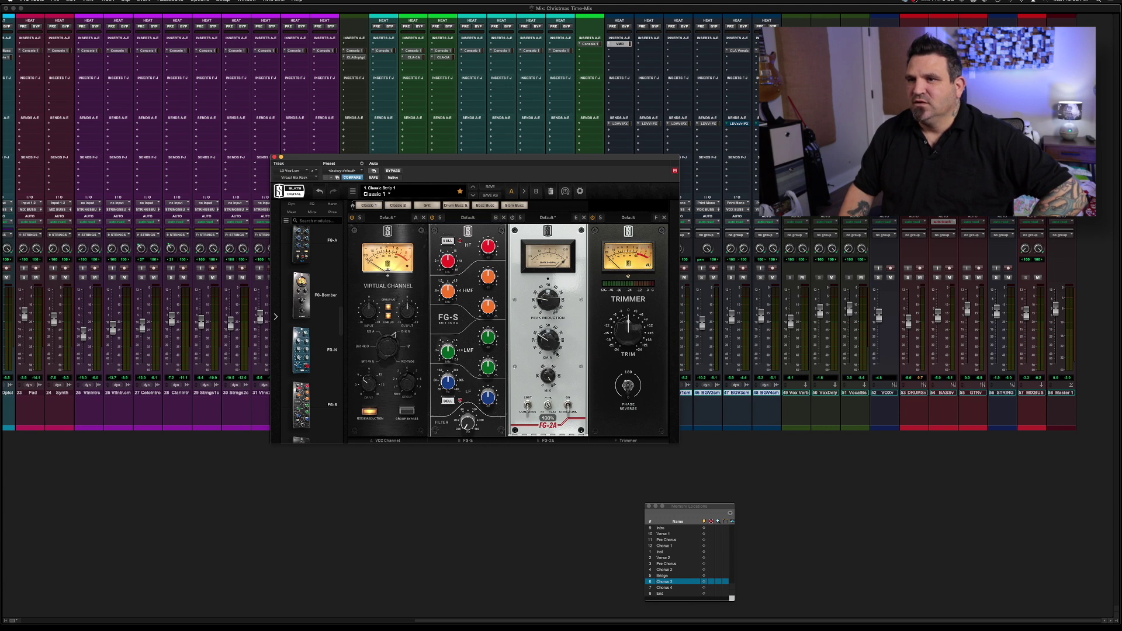
{"action": "key", "text": "space"}
{"action": "left_click_drag", "start_coordinate": [544, 158], "coordinate": [405, 237]}
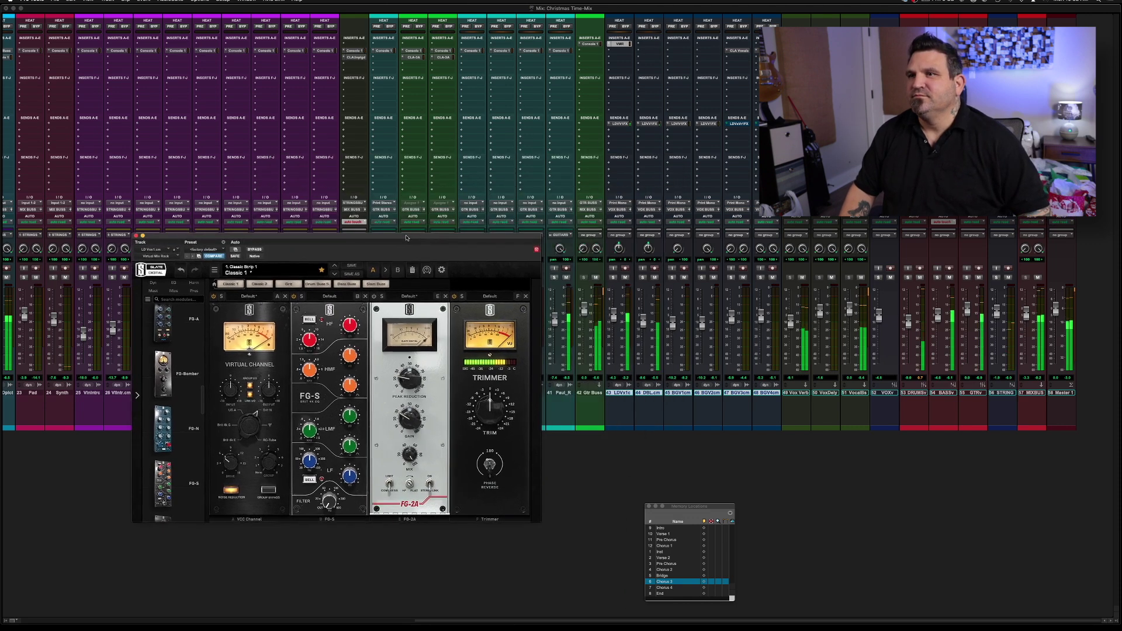
{"action": "left_click", "coordinate": [670, 546]}
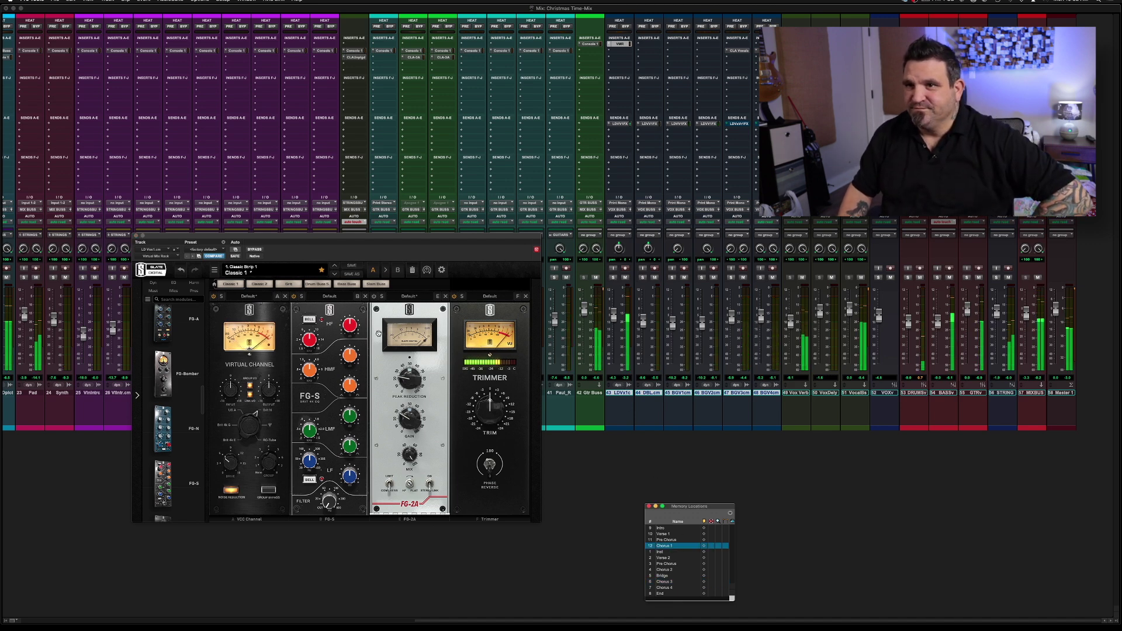
{"action": "left_click", "coordinate": [375, 296]}
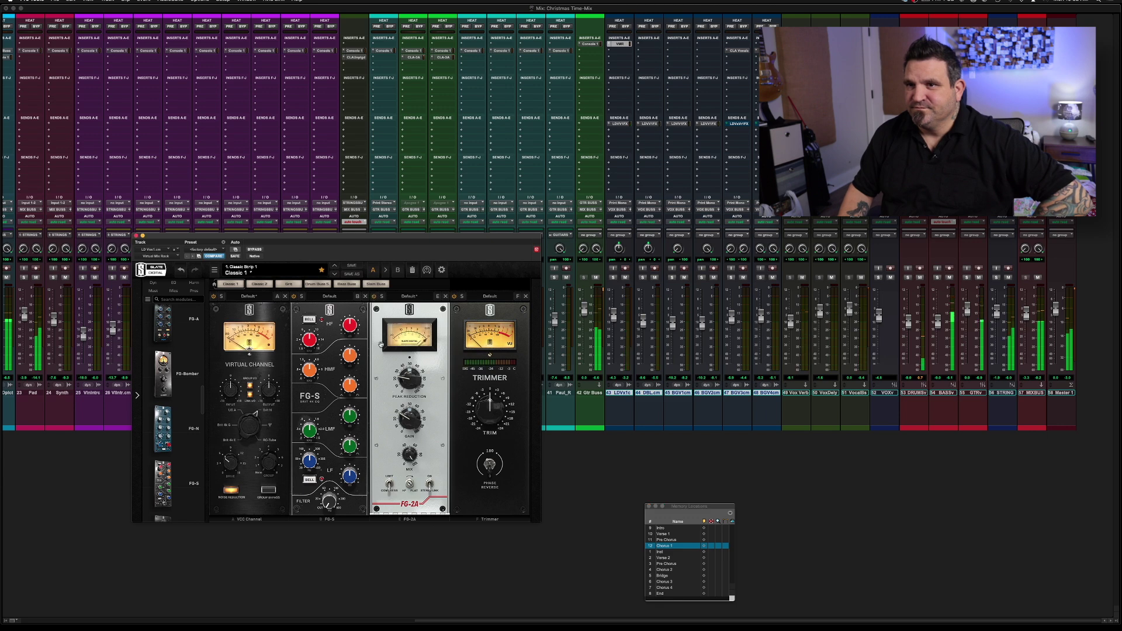
- Raise the FG-S filter on the lead vocal, compare Virtual Mix Rack bypassed and active, and nudge the FG-2A's gain
{"action": "left_click_drag", "start_coordinate": [327, 499], "coordinate": [325, 446]}
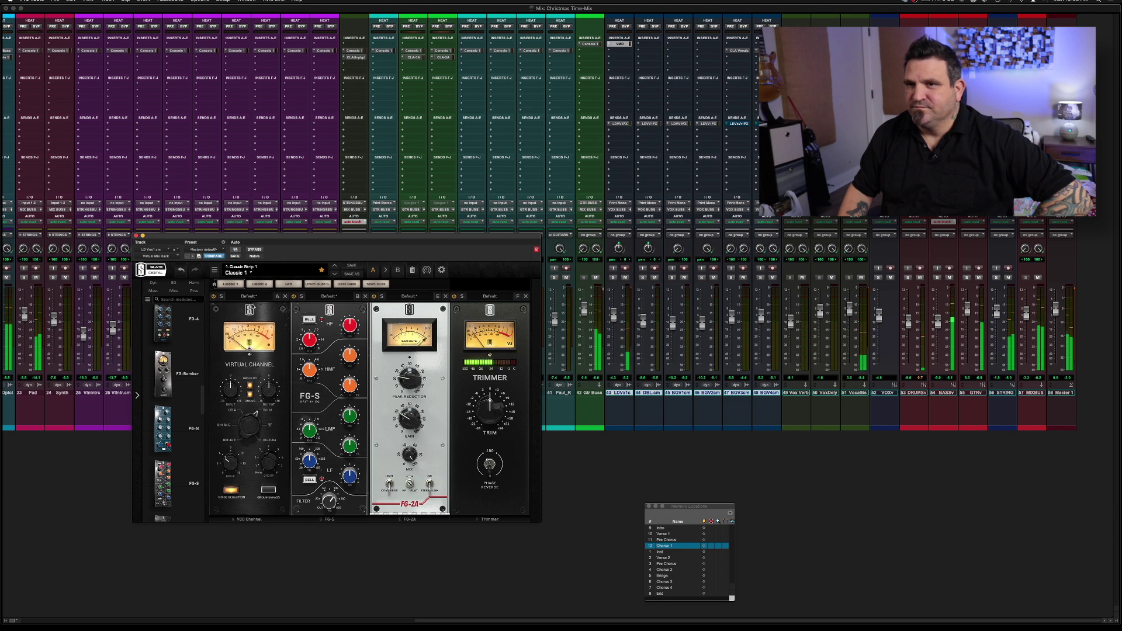
{"action": "left_click", "coordinate": [255, 250]}
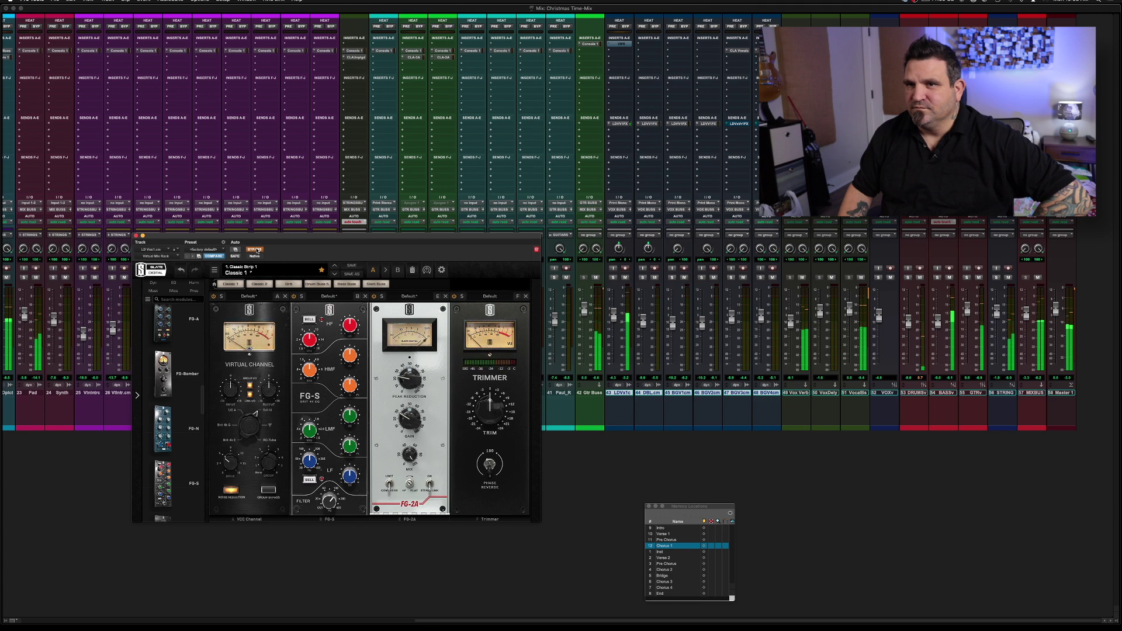
{"action": "left_click", "coordinate": [255, 250]}
{"action": "mouse_move", "coordinate": [406, 417]}
{"action": "left_click_drag", "start_coordinate": [406, 417], "coordinate": [406, 419]}
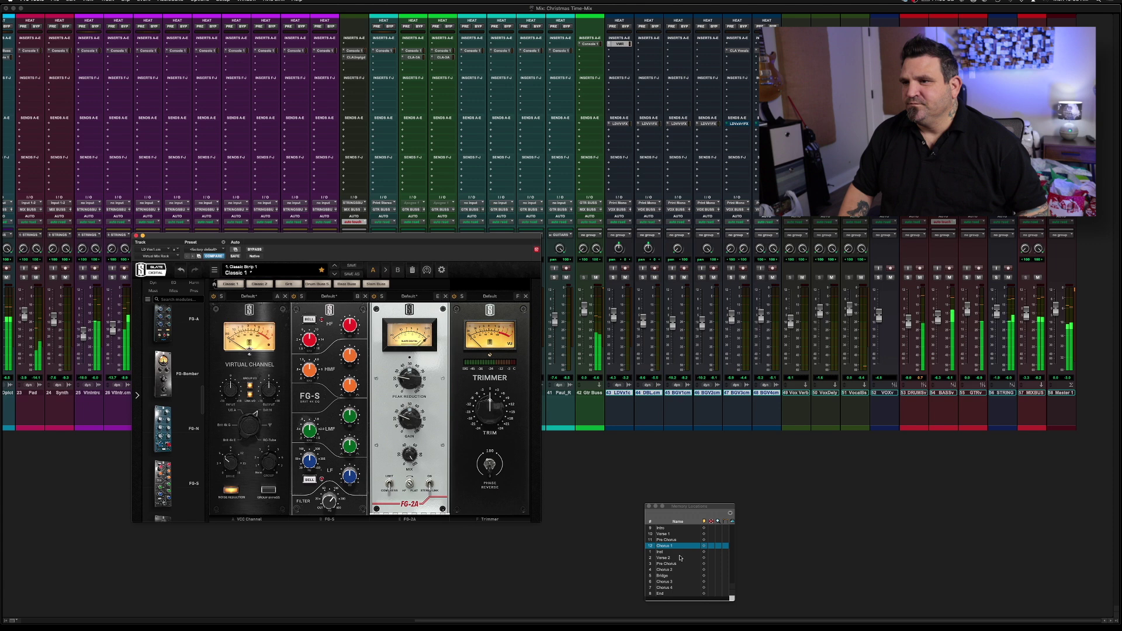
- Play from Verse 1 and lower the Virtual Channel module's input slightly
{"action": "left_click", "coordinate": [671, 533]}
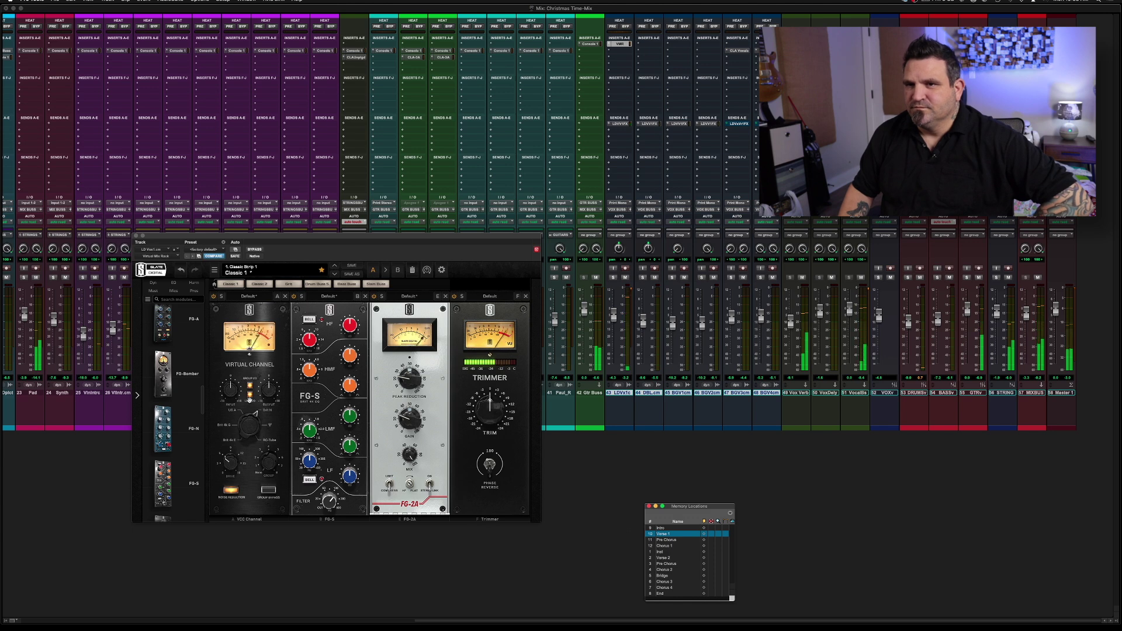
{"action": "left_click_drag", "start_coordinate": [231, 385], "coordinate": [231, 394]}
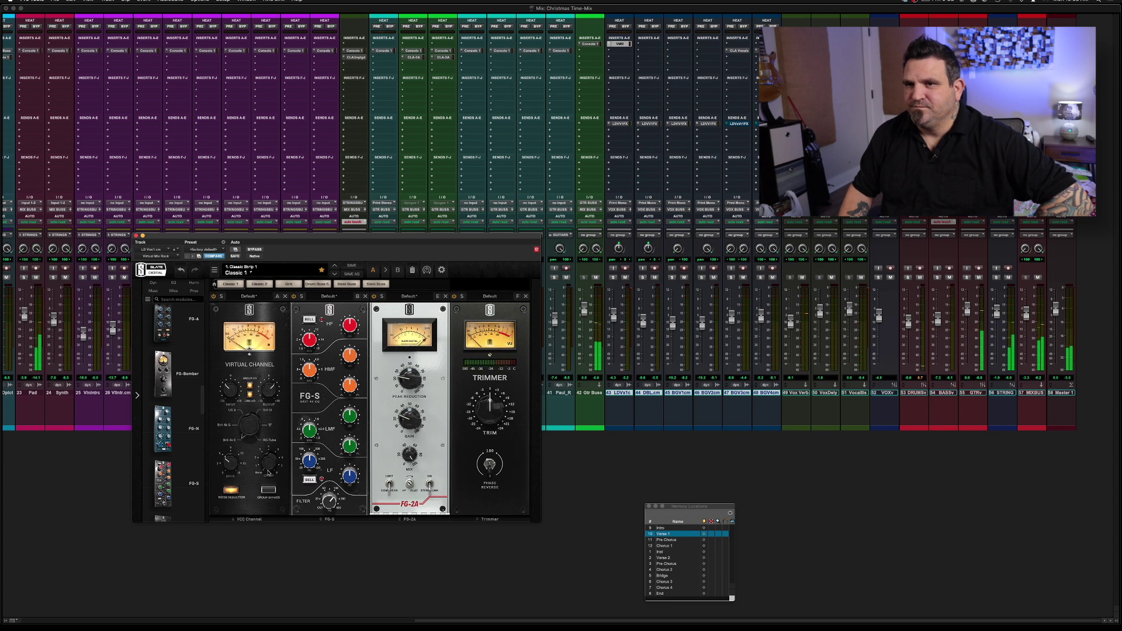
{"action": "mouse_move", "coordinate": [271, 471]}
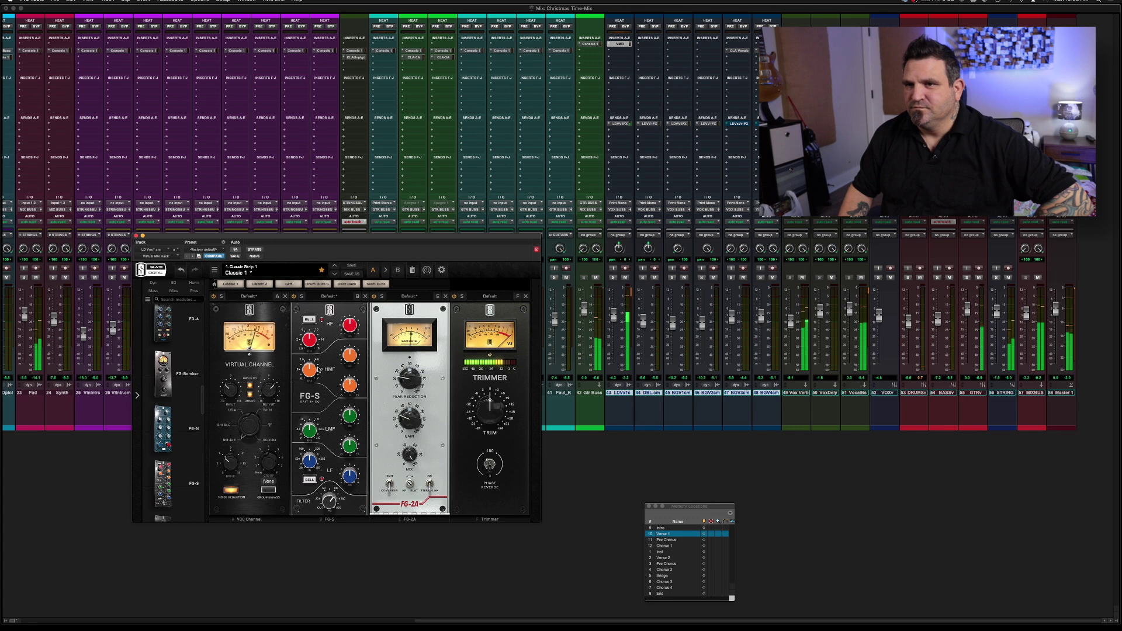
{"action": "mouse_move", "coordinate": [351, 354]}
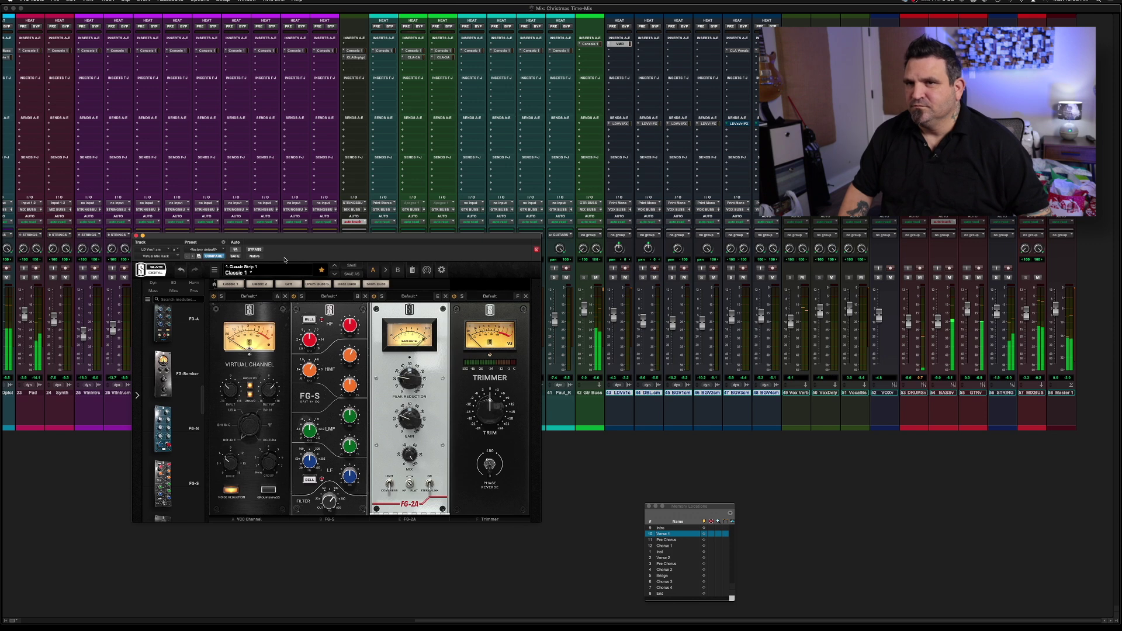
- Bypass and re-enable Virtual Mix Rack on the lead vocal twice during playback to compare the processing
{"action": "left_click", "coordinate": [254, 250]}
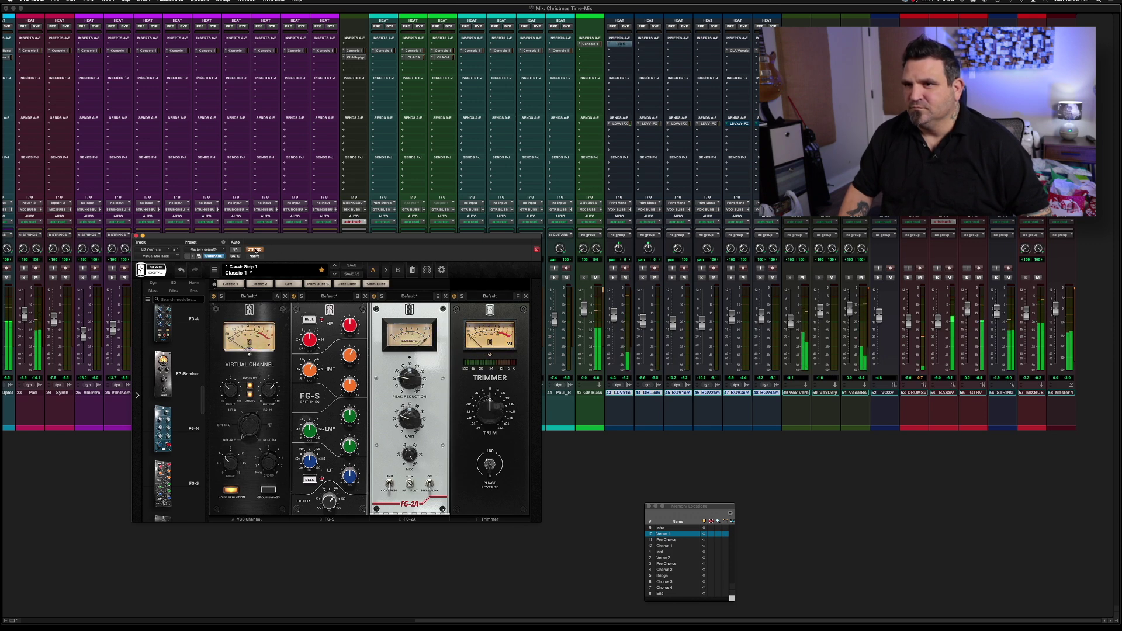
{"action": "left_click", "coordinate": [255, 250]}
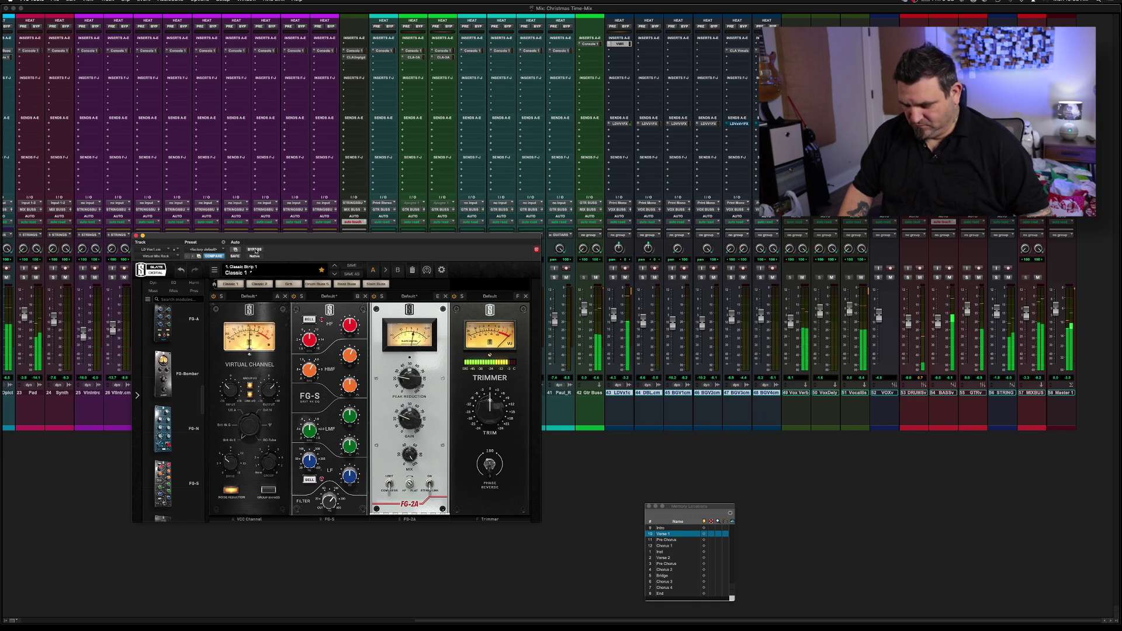
{"action": "left_click", "coordinate": [255, 250]}
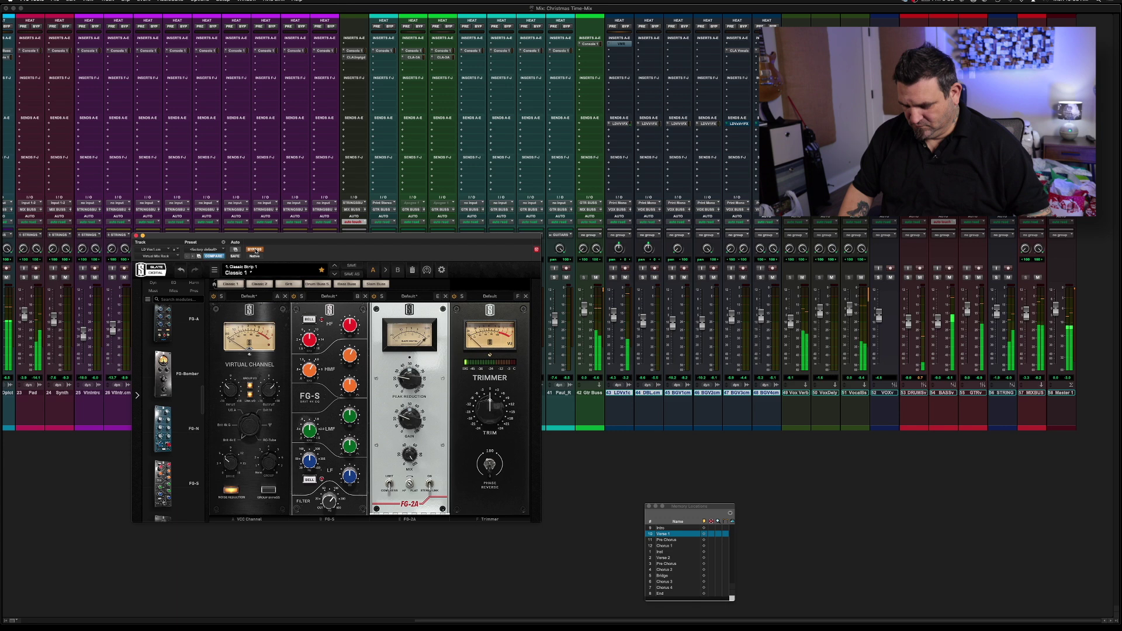
{"action": "left_click", "coordinate": [255, 250]}
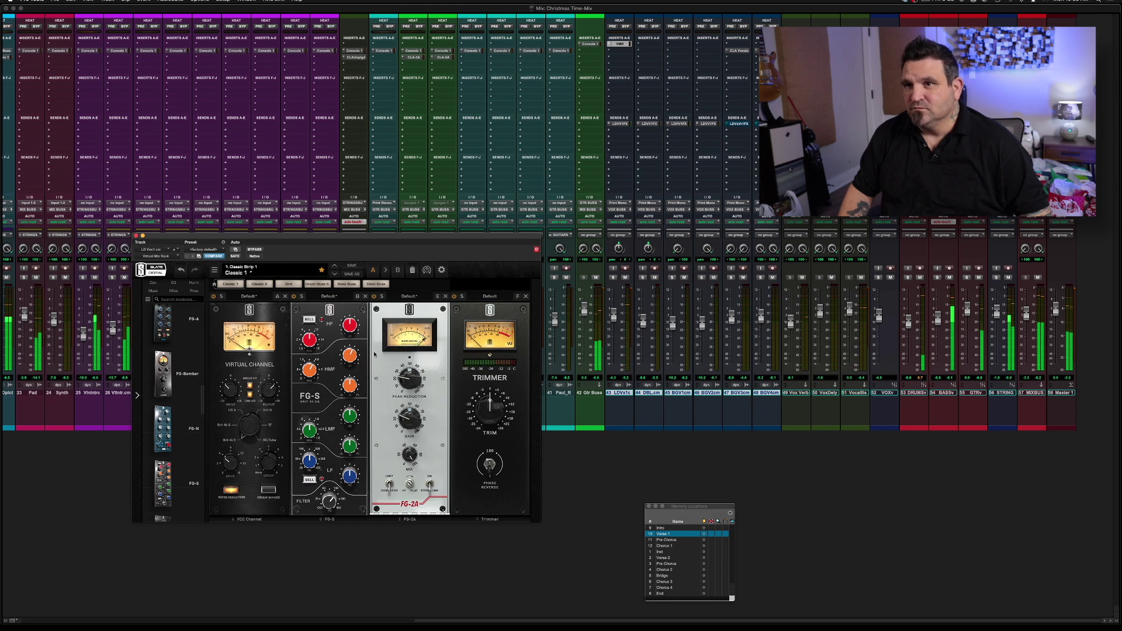
- Replace the FG-2A module with the FG-116 FET compressor between FG-S and Trimmer
{"action": "left_click", "coordinate": [445, 296]}
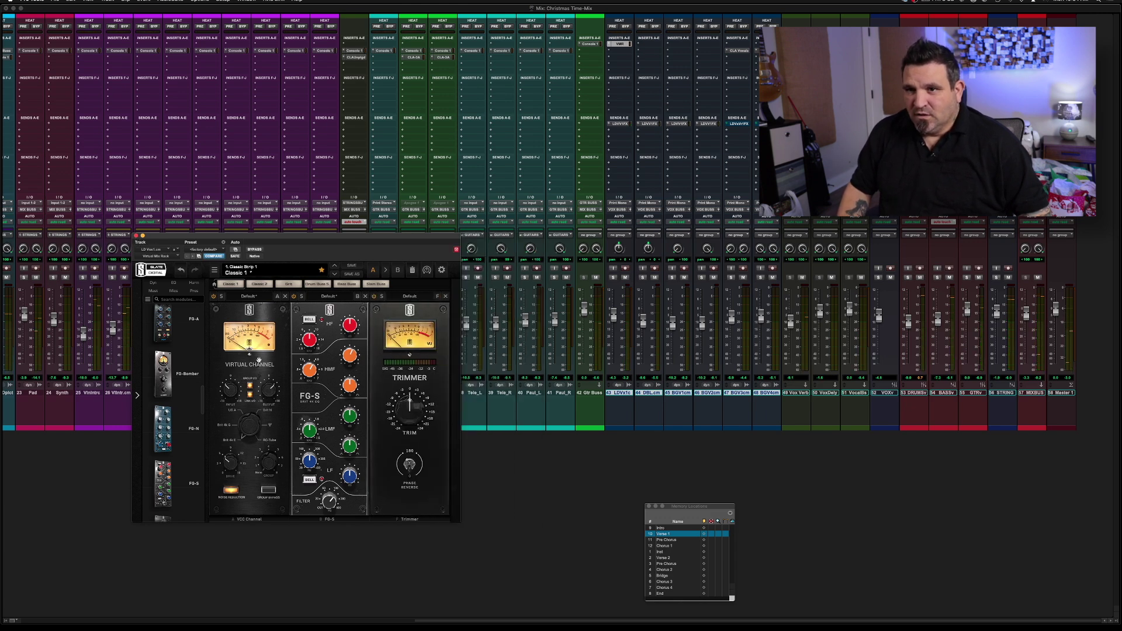
{"action": "scroll", "coordinate": [180, 416], "scroll_direction": "up", "scroll_amount": 5}
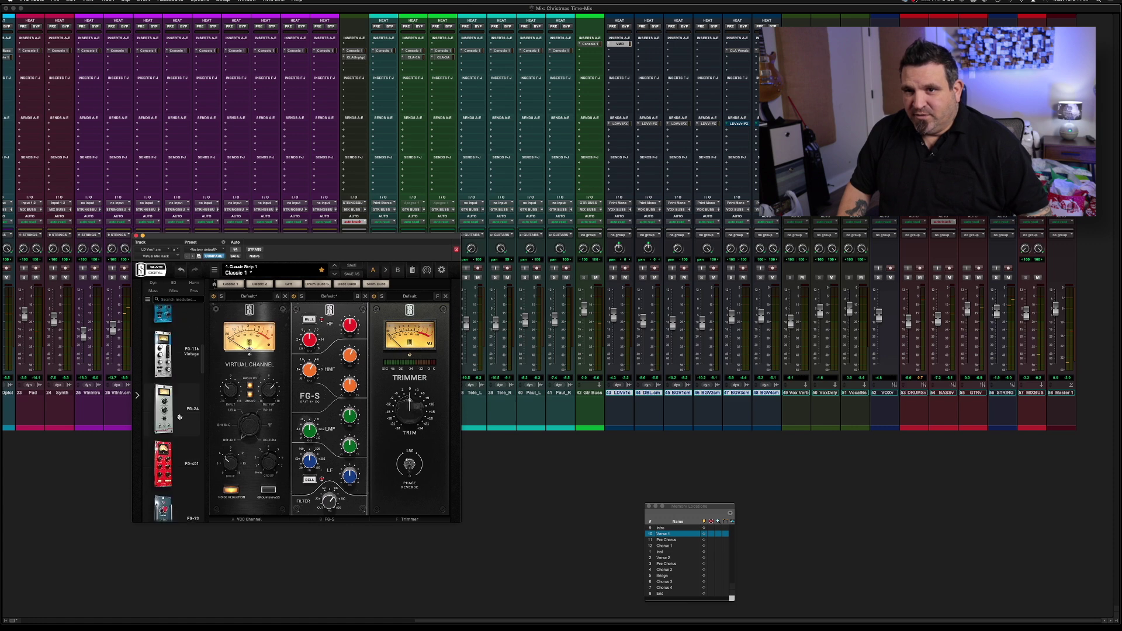
{"action": "scroll", "coordinate": [180, 417], "scroll_direction": "down", "scroll_amount": 1}
{"action": "left_click_drag", "start_coordinate": [179, 422], "coordinate": [397, 415]}
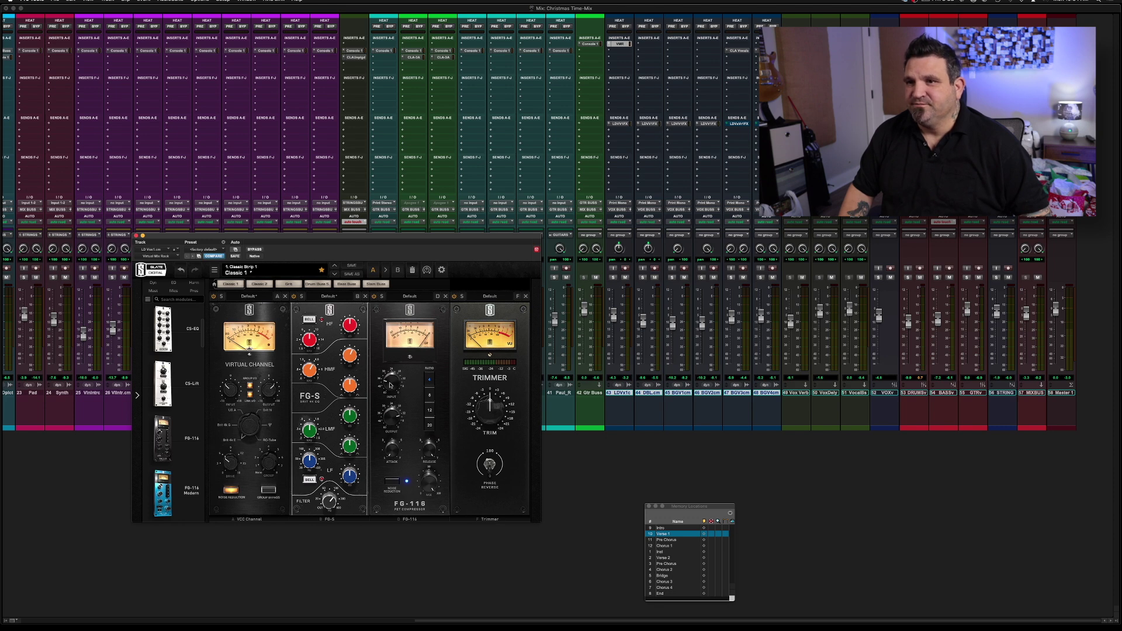
- Play Verse 1 while adjusting the FG-116 compressor controls and the FG-S high-frequency gain on the lead vocal
{"action": "key", "text": "space"}
{"action": "mouse_move", "coordinate": [390, 385]}
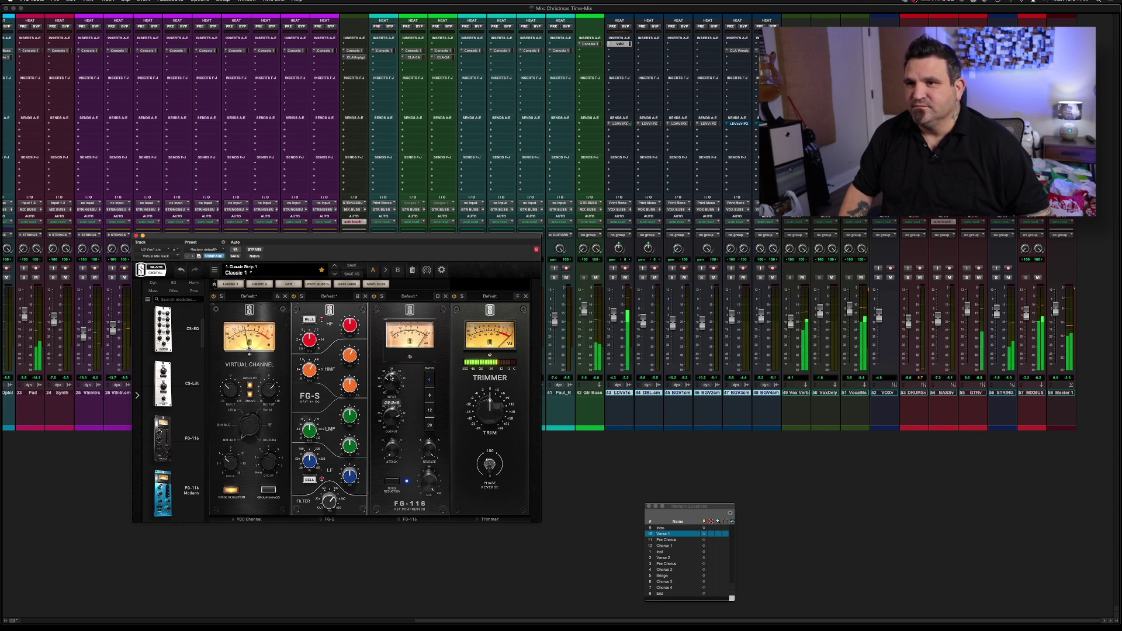
{"action": "mouse_move", "coordinate": [394, 420]}
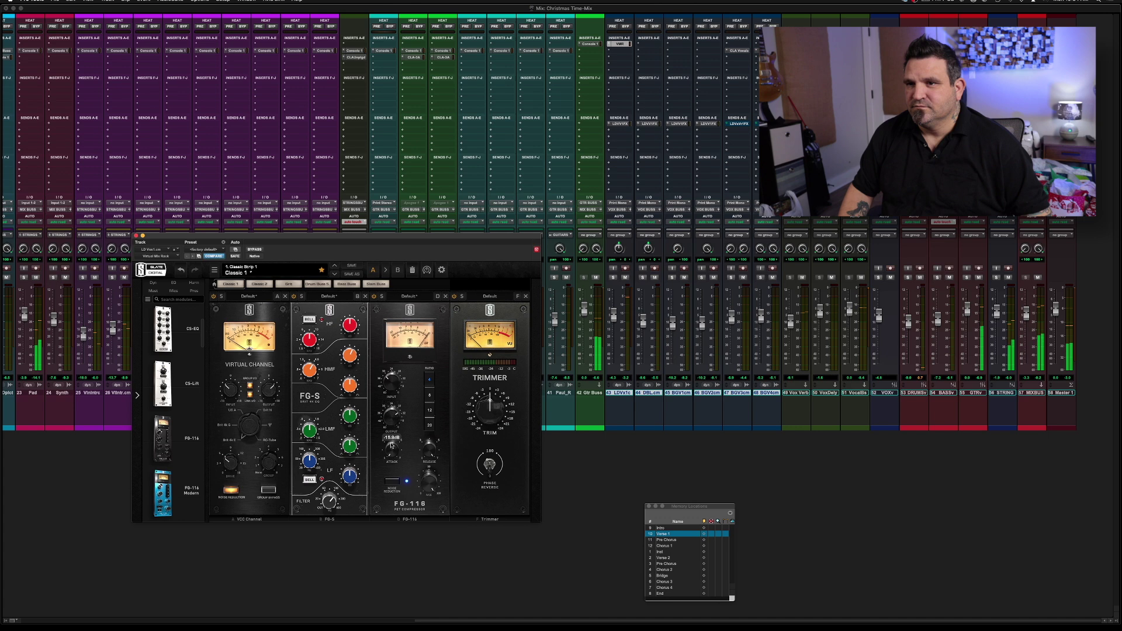
{"action": "left_click_drag", "start_coordinate": [390, 453], "coordinate": [388, 412]}
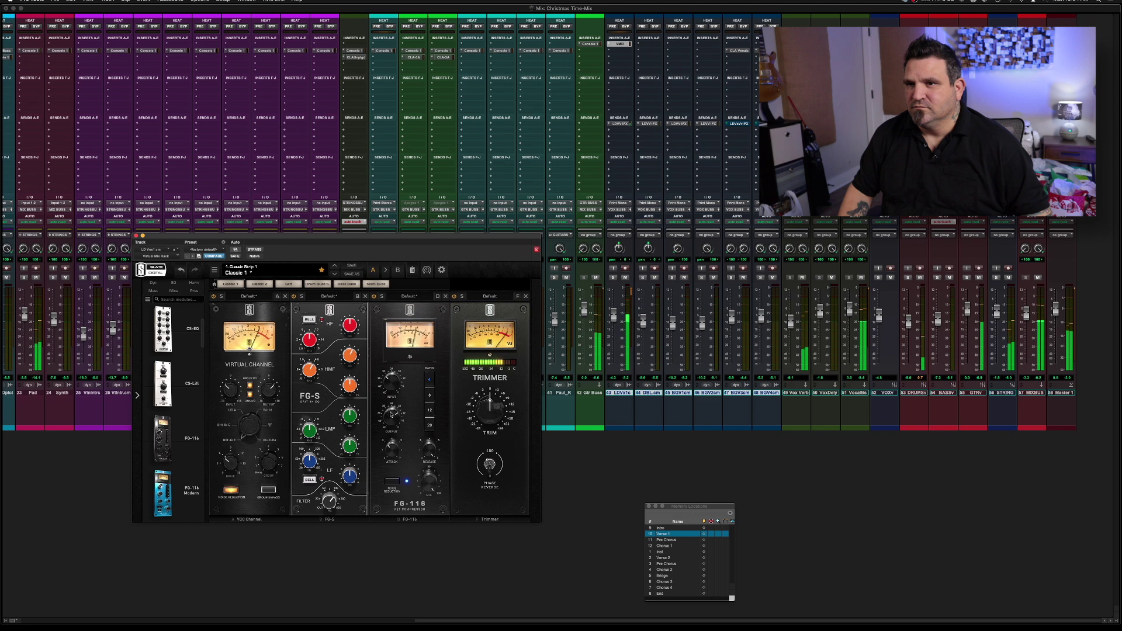
{"action": "left_click_drag", "start_coordinate": [351, 326], "coordinate": [362, 325]}
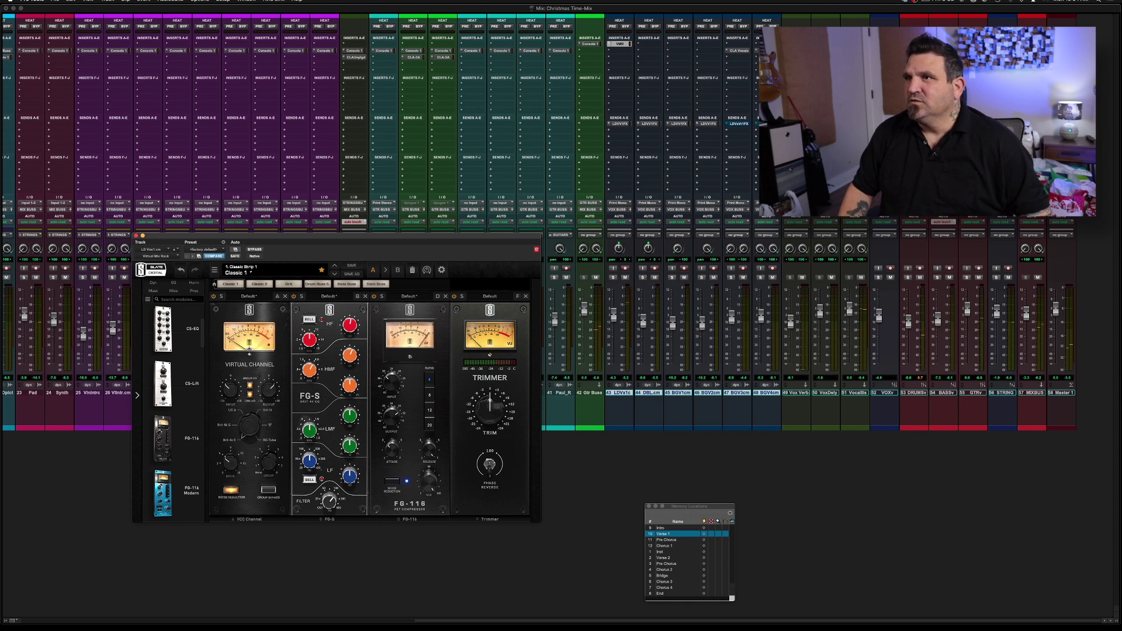
- Check the VerbSuite Classics reverb on the Vox Verb track and close the plug-in
{"action": "left_click", "coordinate": [796, 44]}
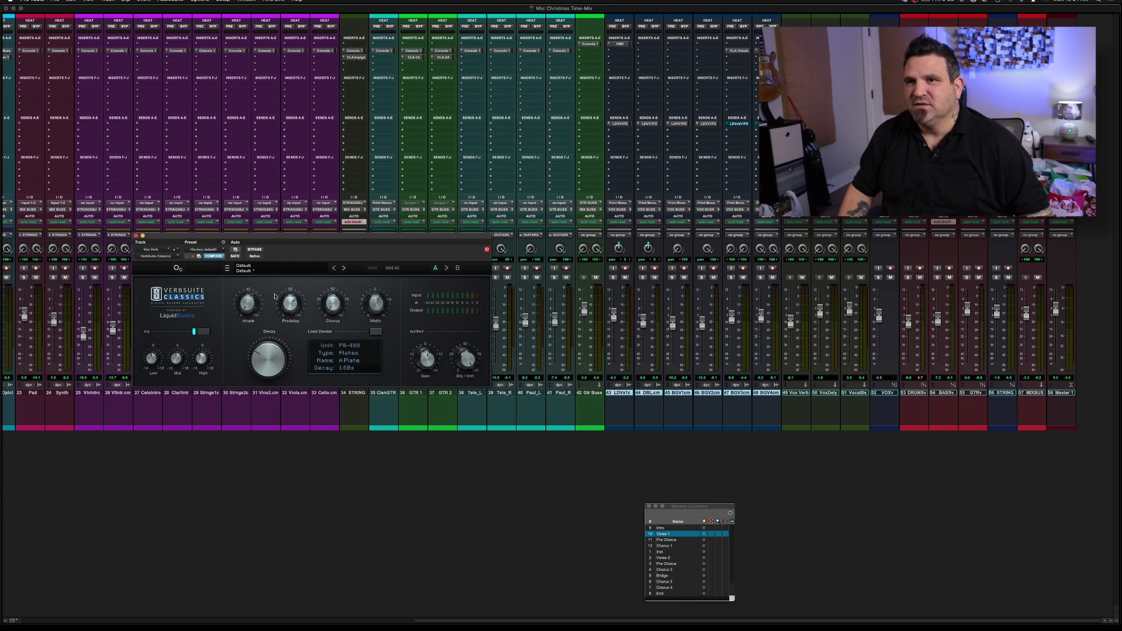
{"action": "left_click", "coordinate": [136, 235]}
- Compare the lead vocal with Virtual Mix Rack bypassed and active in Verse 1, then play the mix from Chorus 2
{"action": "key", "text": "space"}
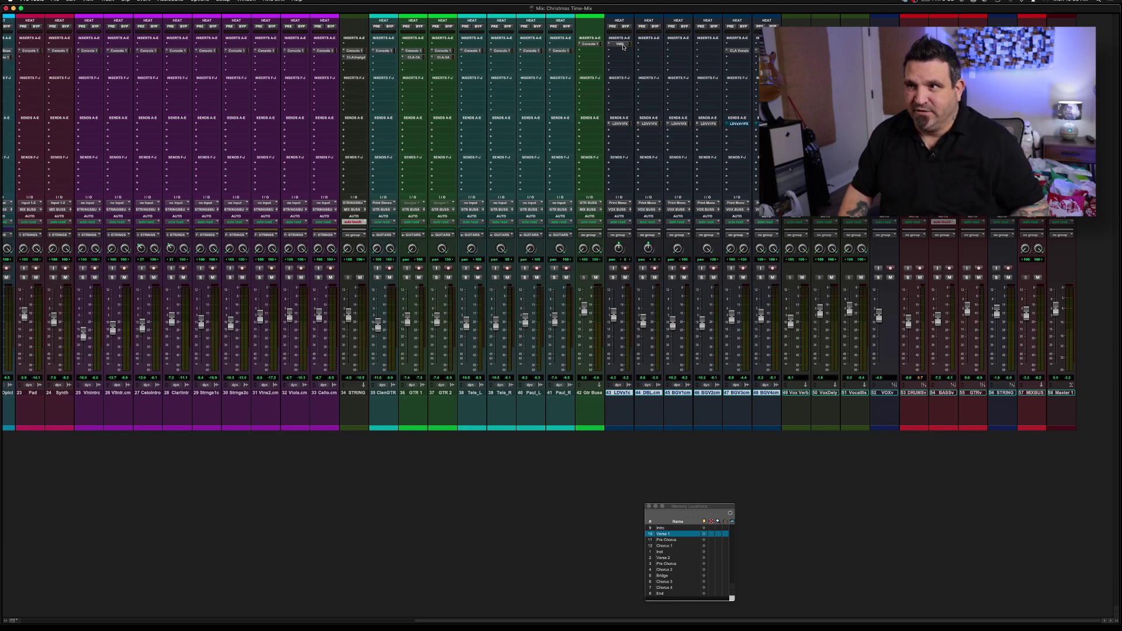
{"action": "key", "text": "space"}
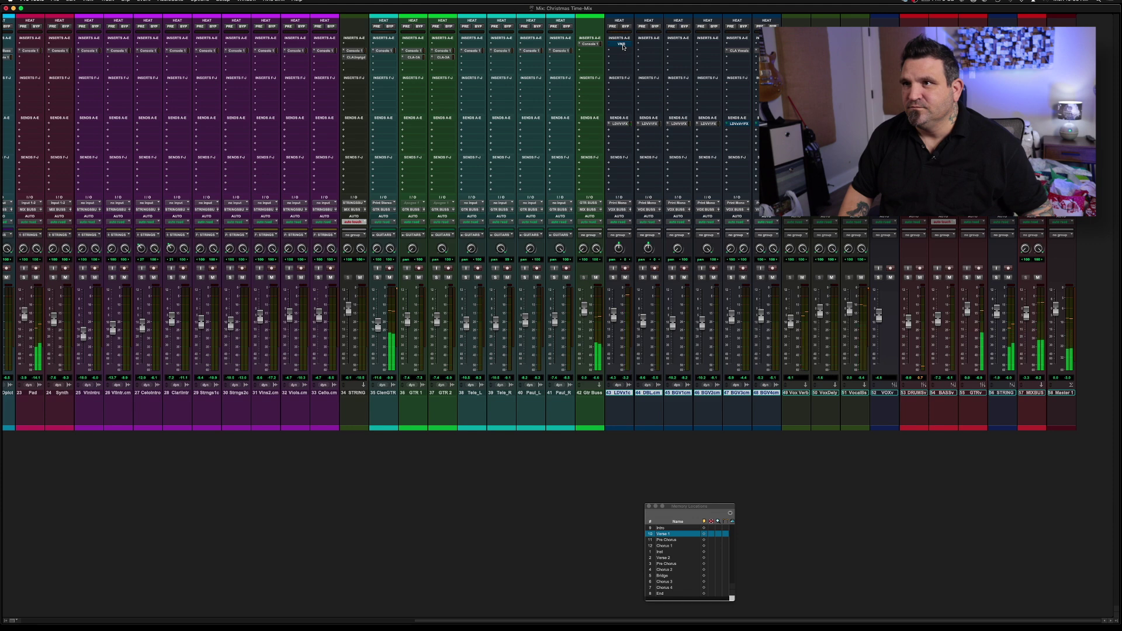
{"action": "left_click", "coordinate": [621, 44], "text": "super"}
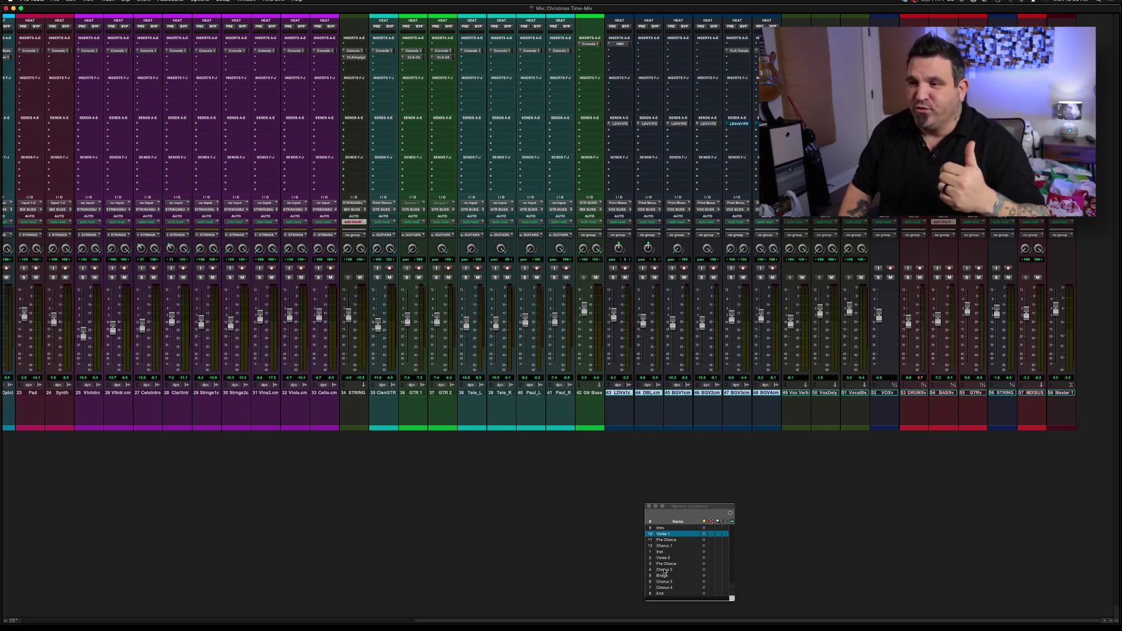
{"action": "left_click", "coordinate": [669, 570]}
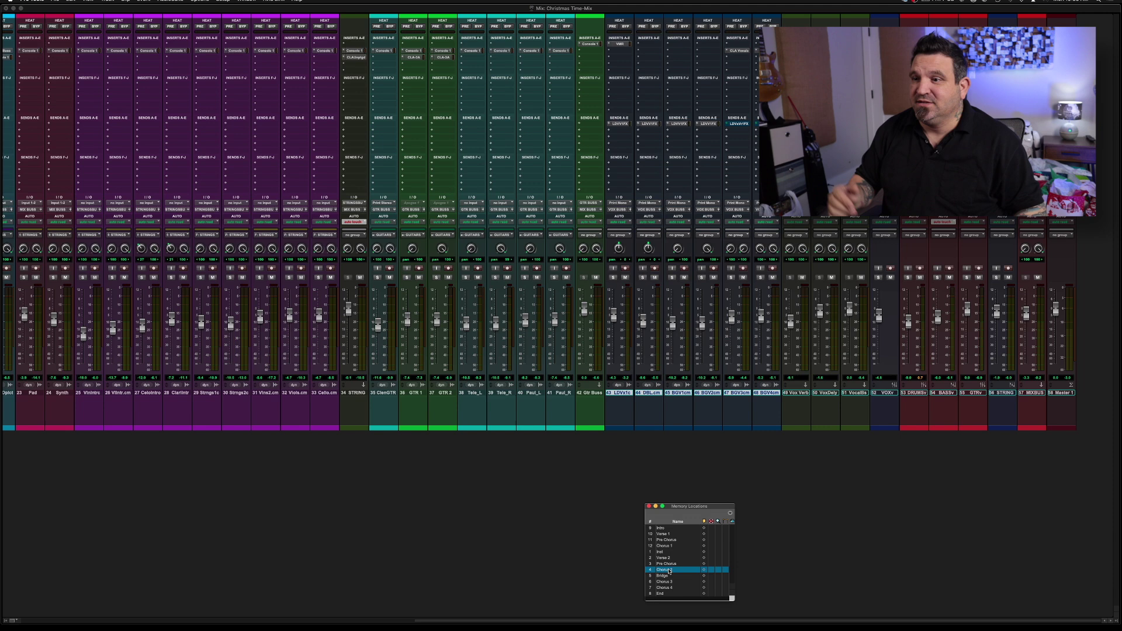
{"action": "key", "text": "space"}
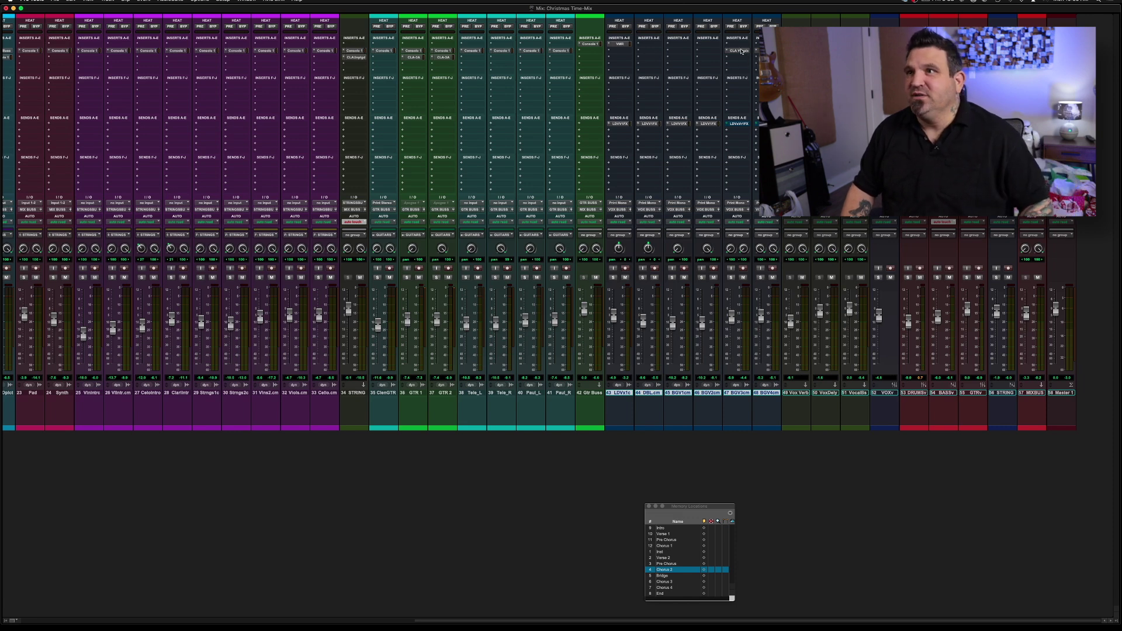
- Copy the CLA Vocals insert from the BGV 3 track to BGV 1 and BGV 2, accepting the insert changes
{"action": "left_click_drag", "start_coordinate": [681, 52], "coordinate": [681, 53]}
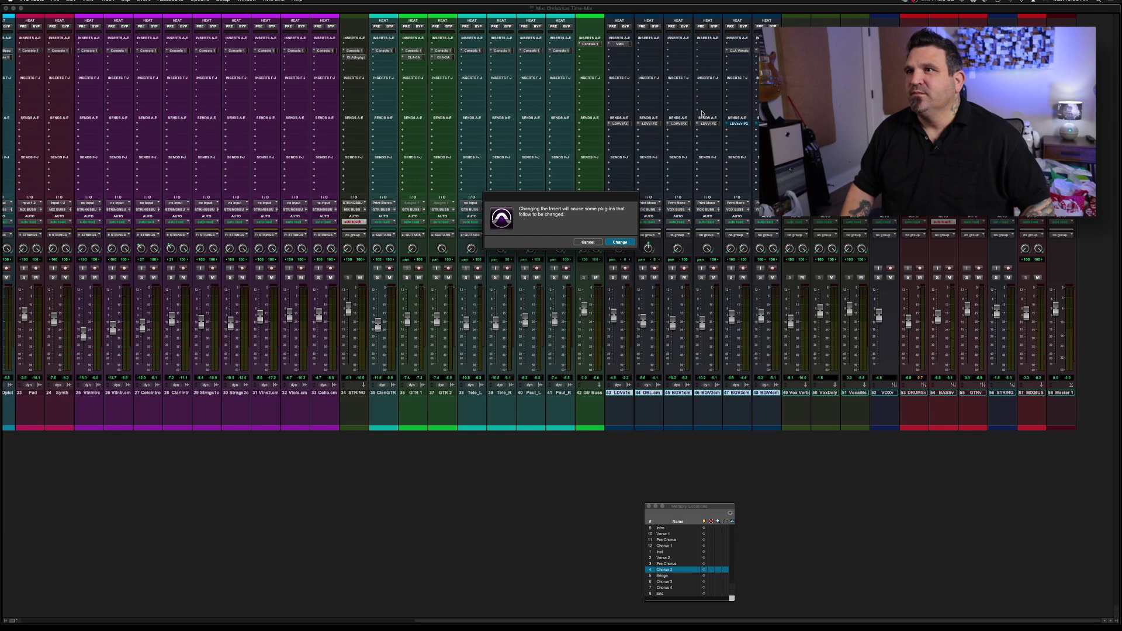
{"action": "key", "text": "Return"}
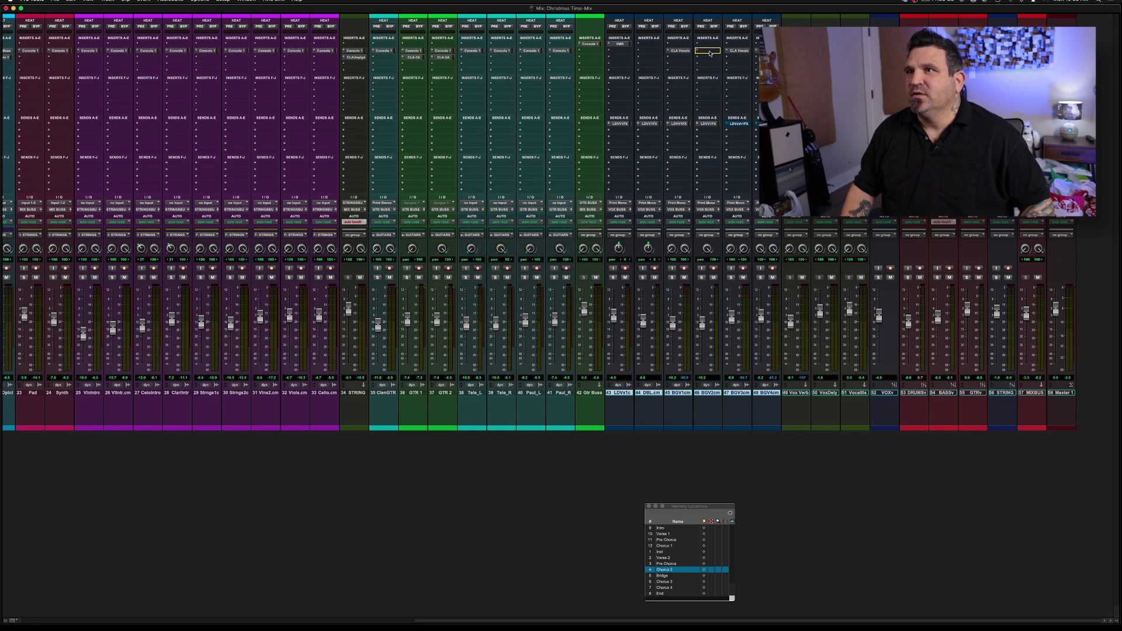
{"action": "left_click_drag", "start_coordinate": [709, 52], "coordinate": [709, 53]}
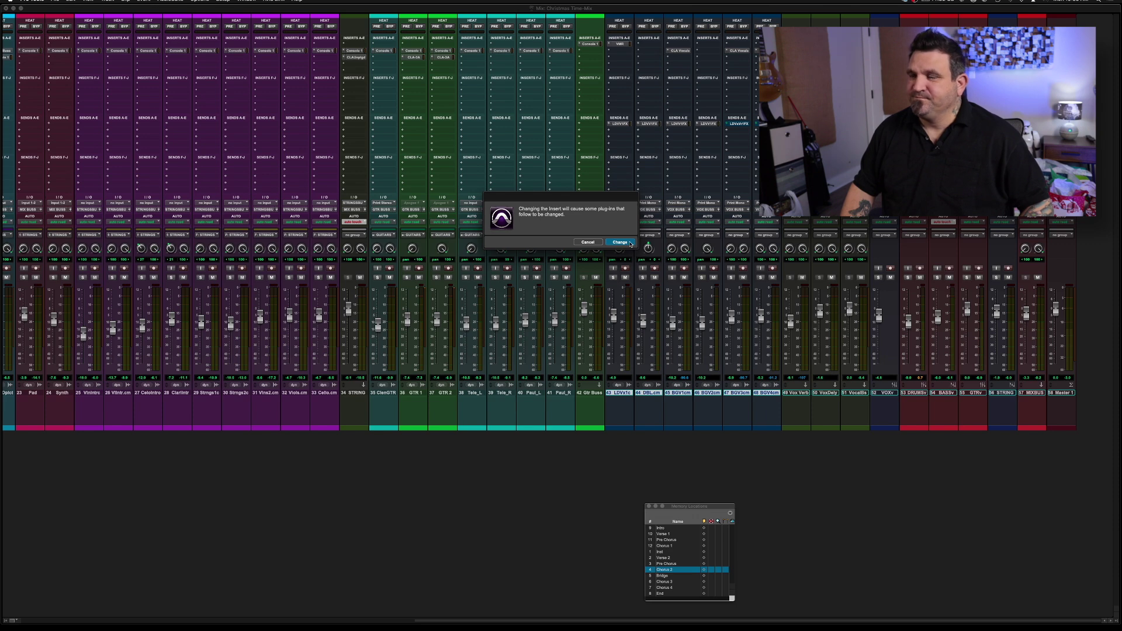
{"action": "key", "text": "Return"}
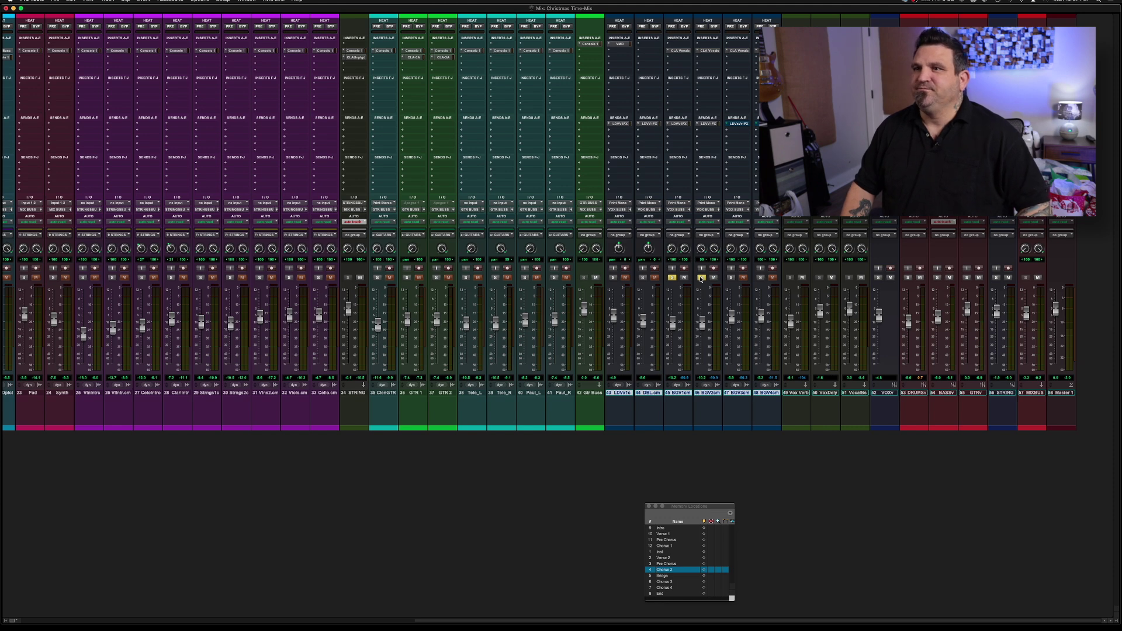
- Audition BGV 1 and BGV 2 soloed with CLA Vocals in Chorus 2 and clear both solos
{"action": "key", "text": "space"}
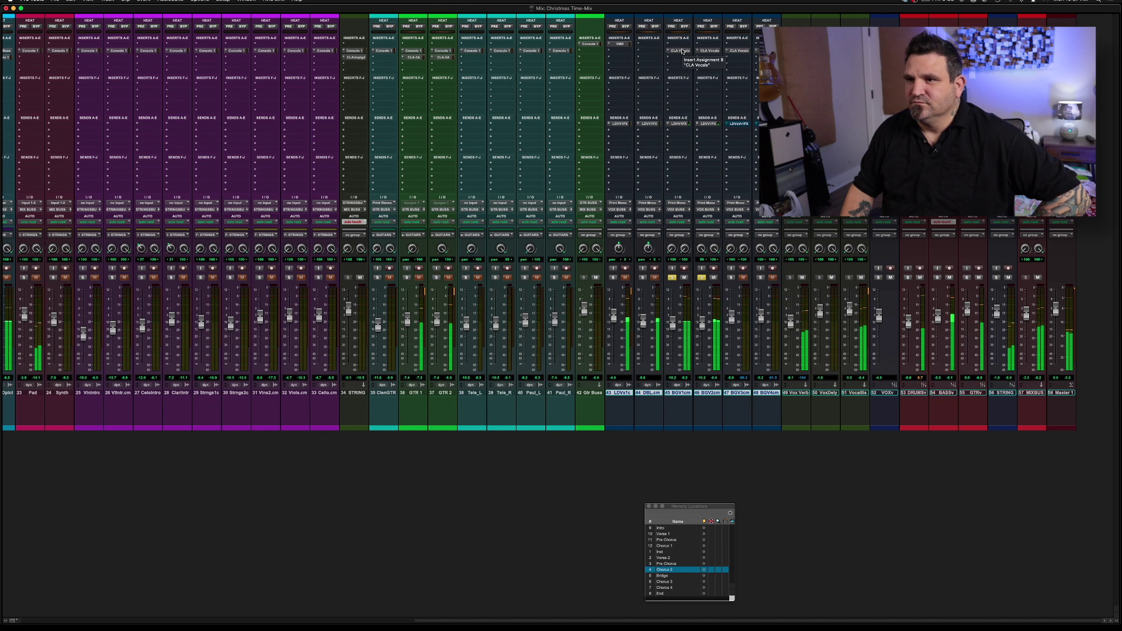
{"action": "key", "text": "space"}
{"action": "left_click", "coordinate": [702, 278]}
{"action": "left_click", "coordinate": [672, 278]}
- Lower the BGV 1 and BGV 2 faders while playing Chorus 2 in the full mix
{"action": "key", "text": "space"}
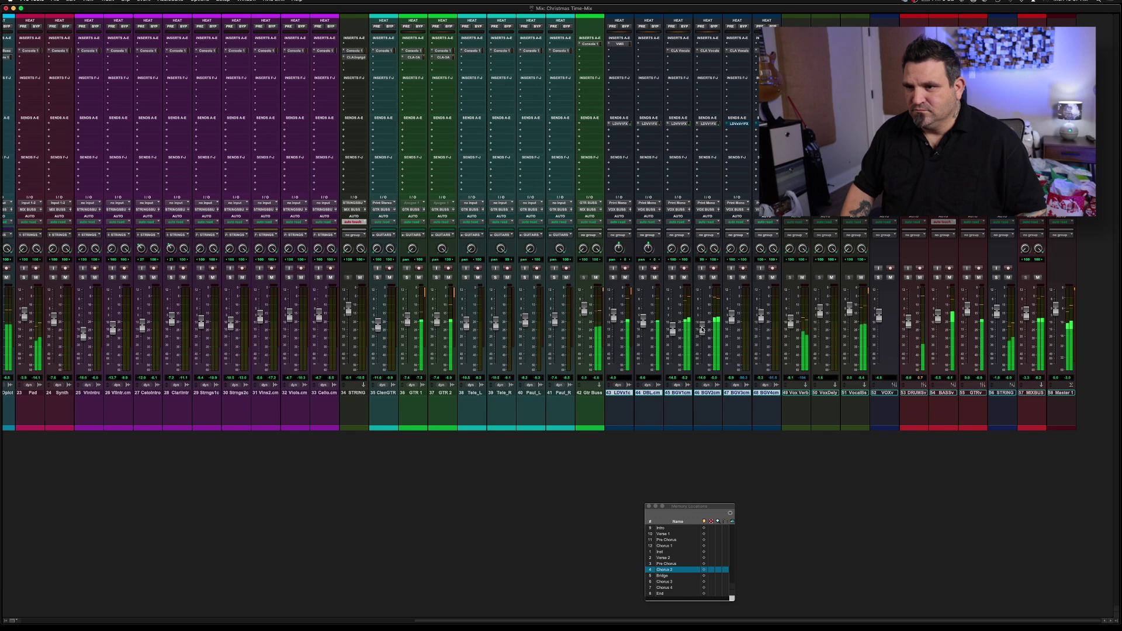
{"action": "left_click_drag", "start_coordinate": [702, 330], "coordinate": [702, 331]}
{"action": "key", "text": "space"}
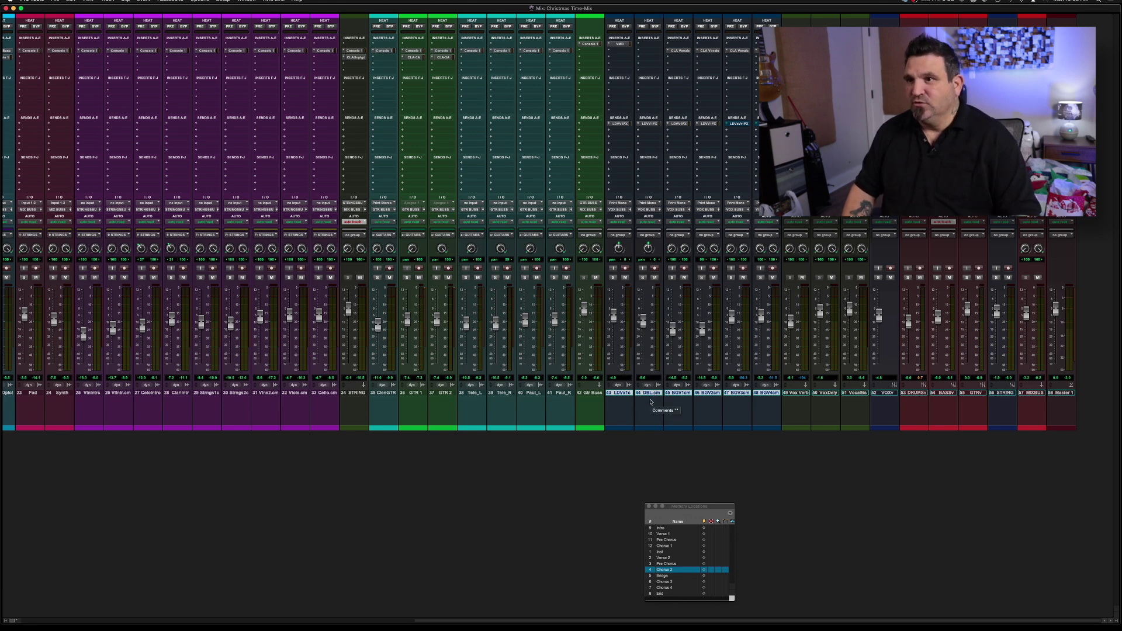
- Play the lead vocal in the full mix from Verse 1 in the Edit window
{"action": "key", "text": "super+equal"}
{"action": "left_click", "coordinate": [672, 534]}
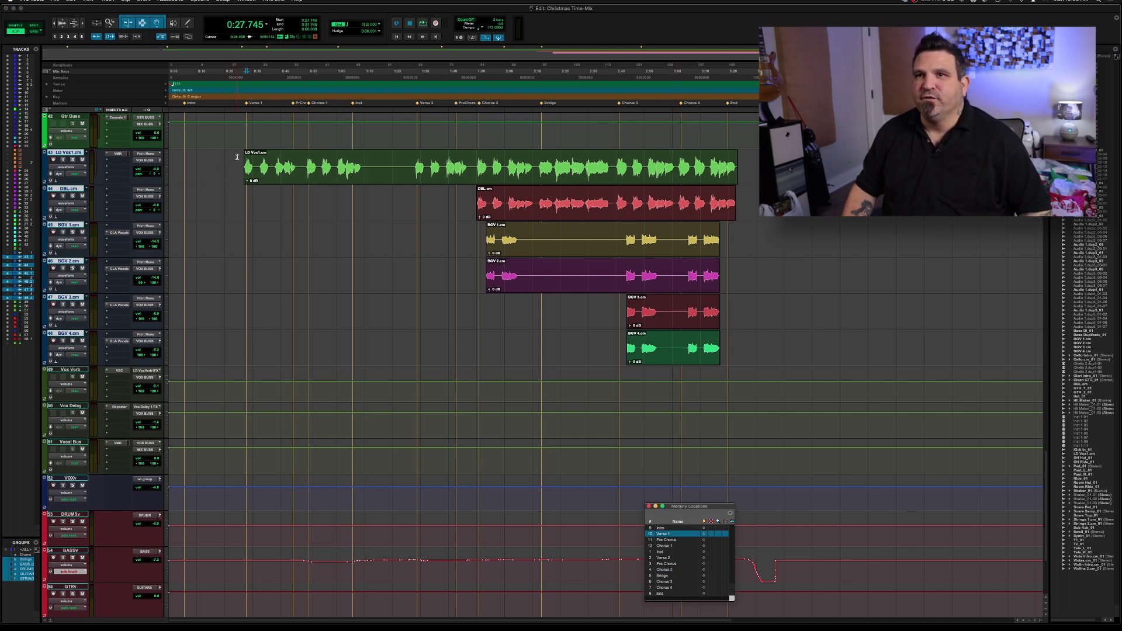
{"action": "key", "text": "space"}
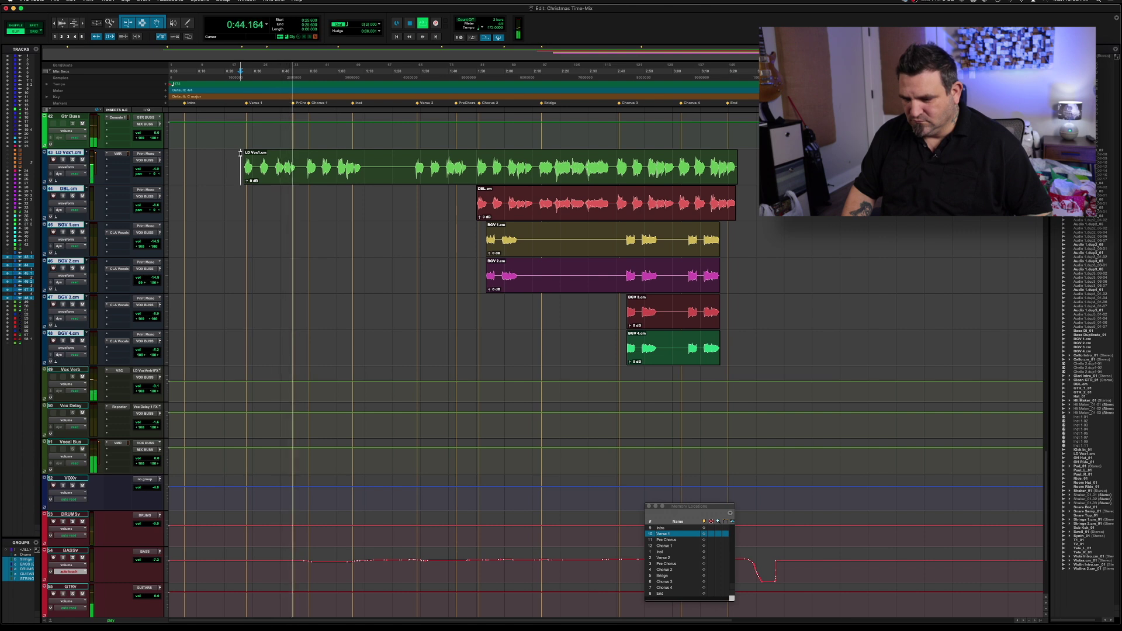
{"action": "key", "text": "space"}
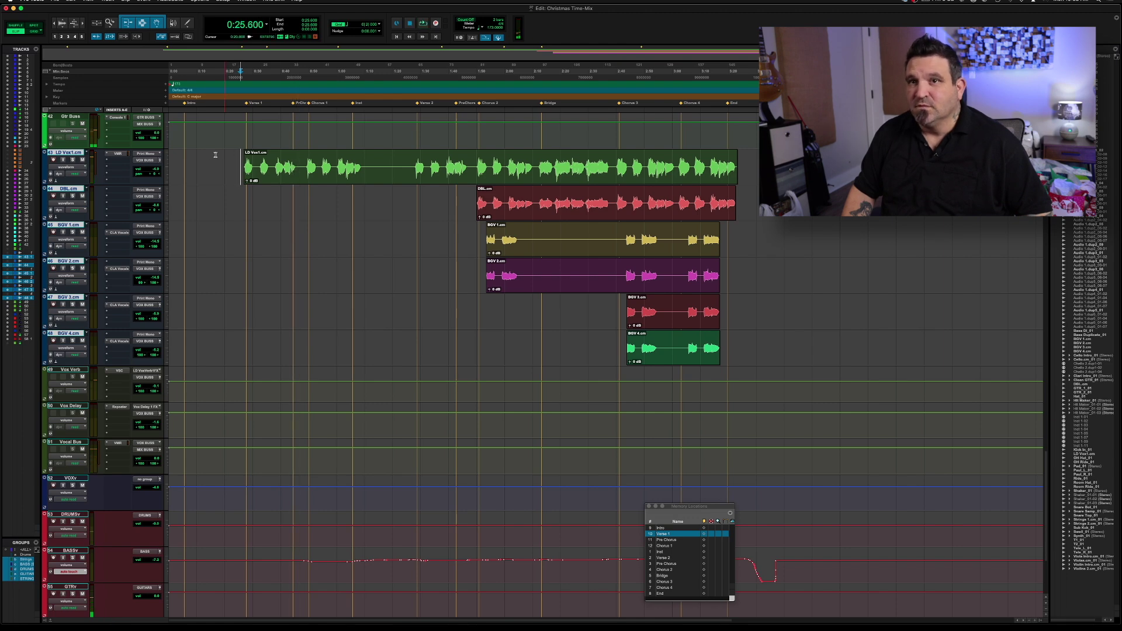
- Lower the FG-S high-mid frequency to about 3.75 kHz on the lead vocal's Virtual Mix Rack during Verse 1 playback and close the plug-in
{"action": "left_click", "coordinate": [118, 154]}
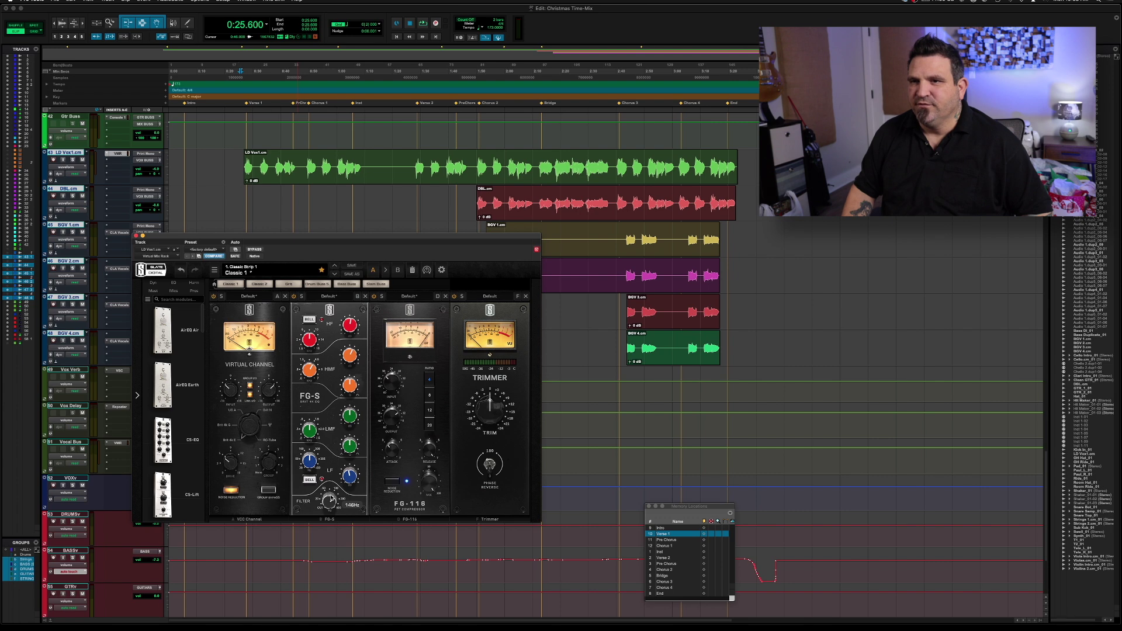
{"action": "key", "text": "space"}
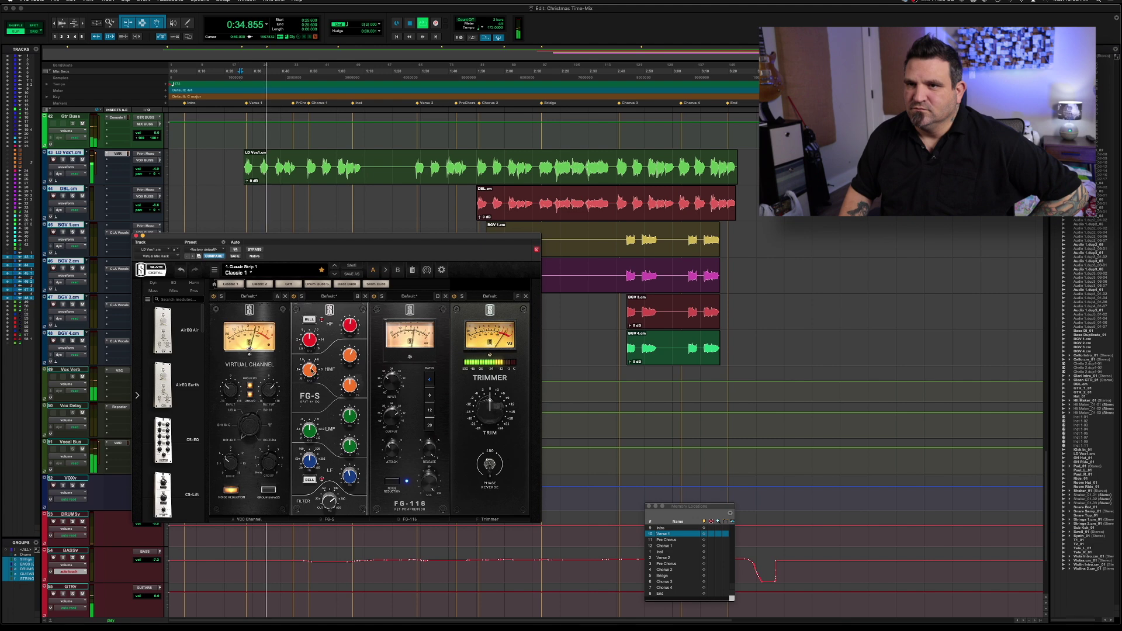
{"action": "mouse_move", "coordinate": [311, 370]}
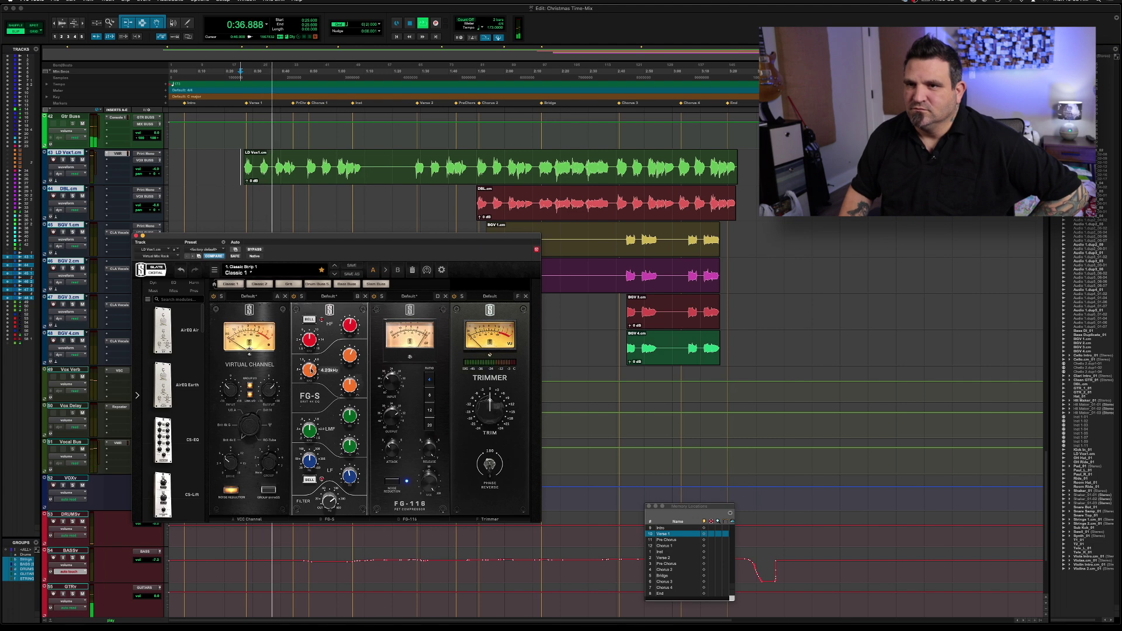
{"action": "left_click_drag", "start_coordinate": [311, 370], "coordinate": [312, 374]}
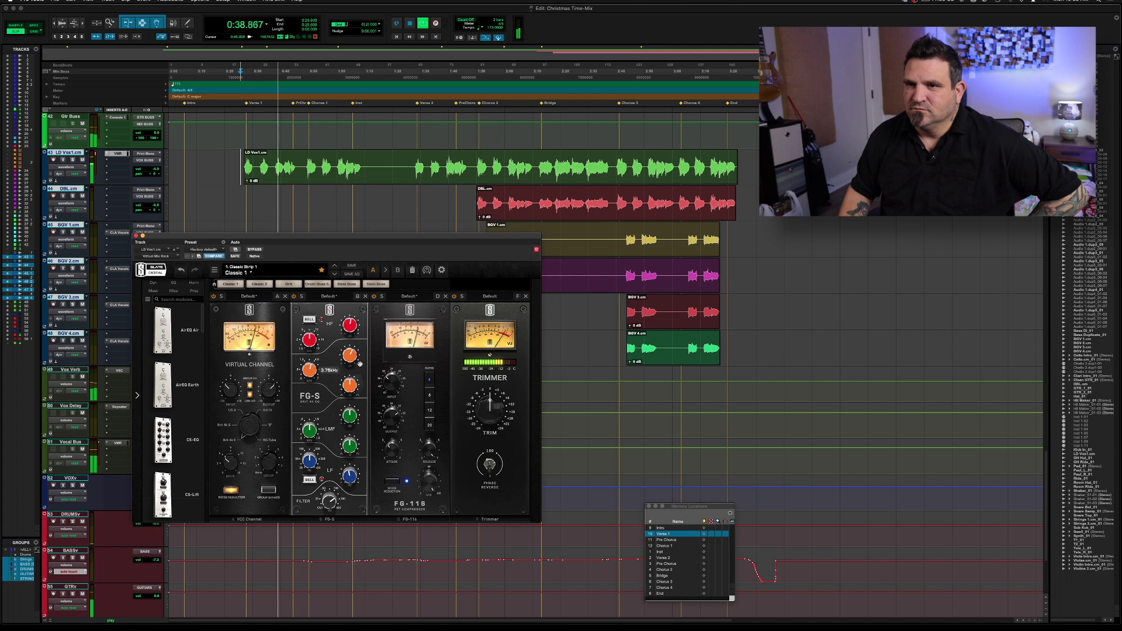
{"action": "mouse_move", "coordinate": [352, 354]}
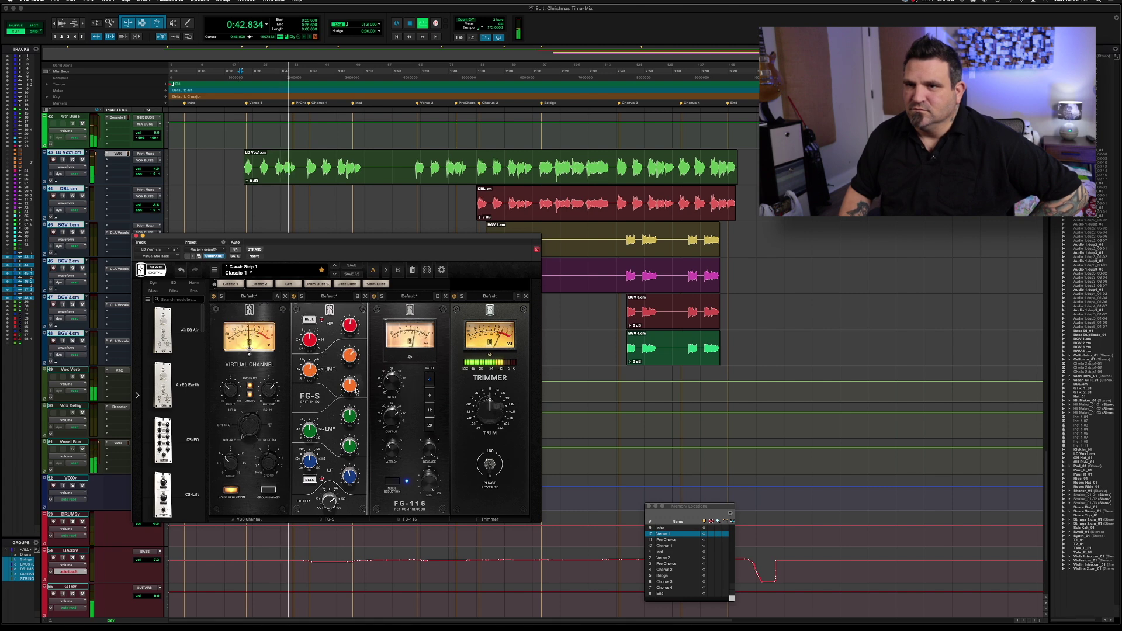
{"action": "mouse_move", "coordinate": [350, 386]}
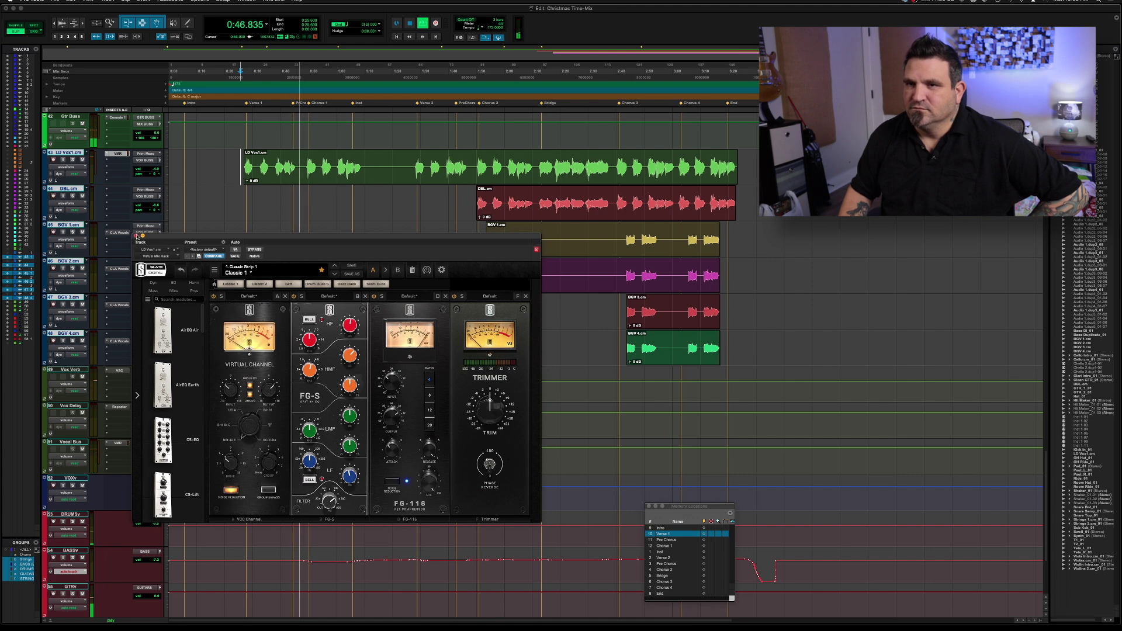
{"action": "left_click", "coordinate": [137, 237]}
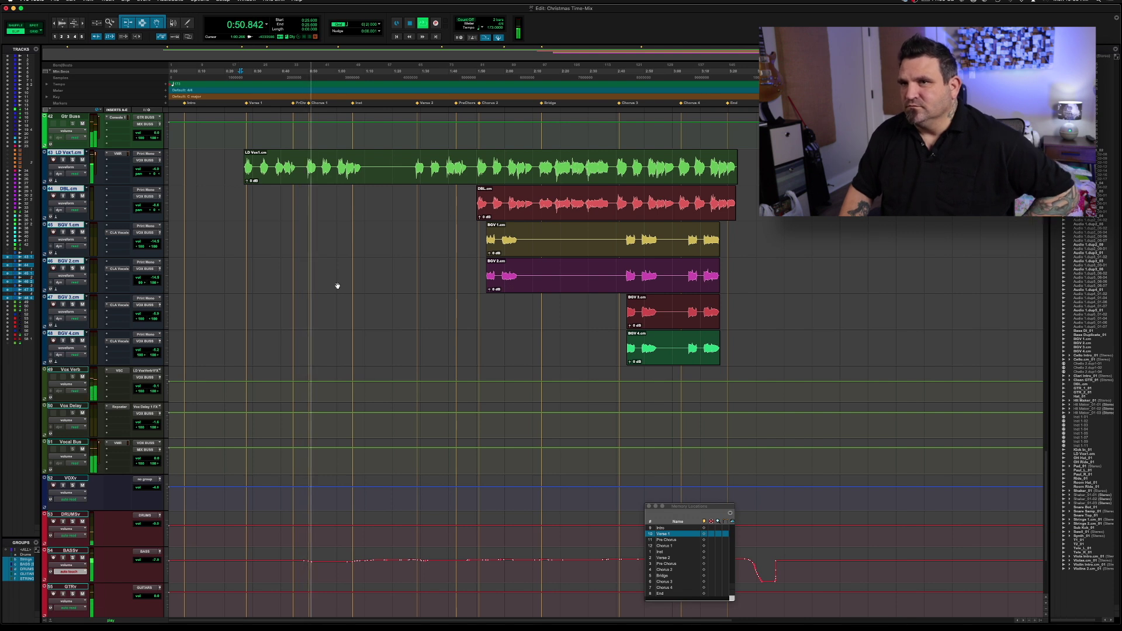
{"action": "key", "text": "space"}
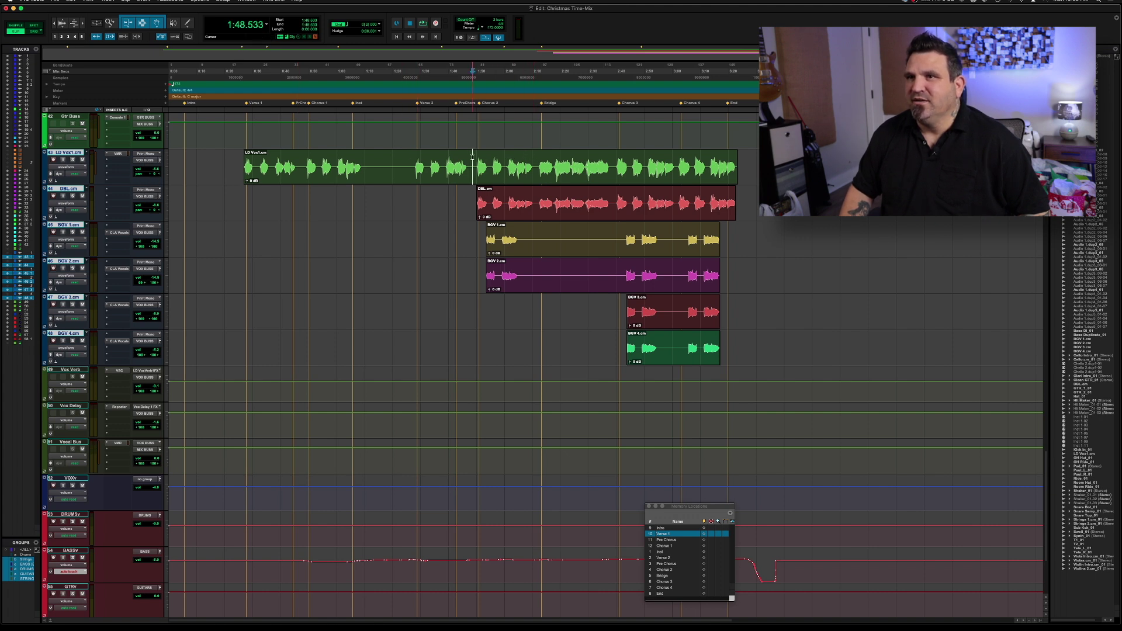
- Play from 1:38 into Chorus 2 and switch the LD Vox1 track view from waveform to volume
{"action": "key", "text": "space"}
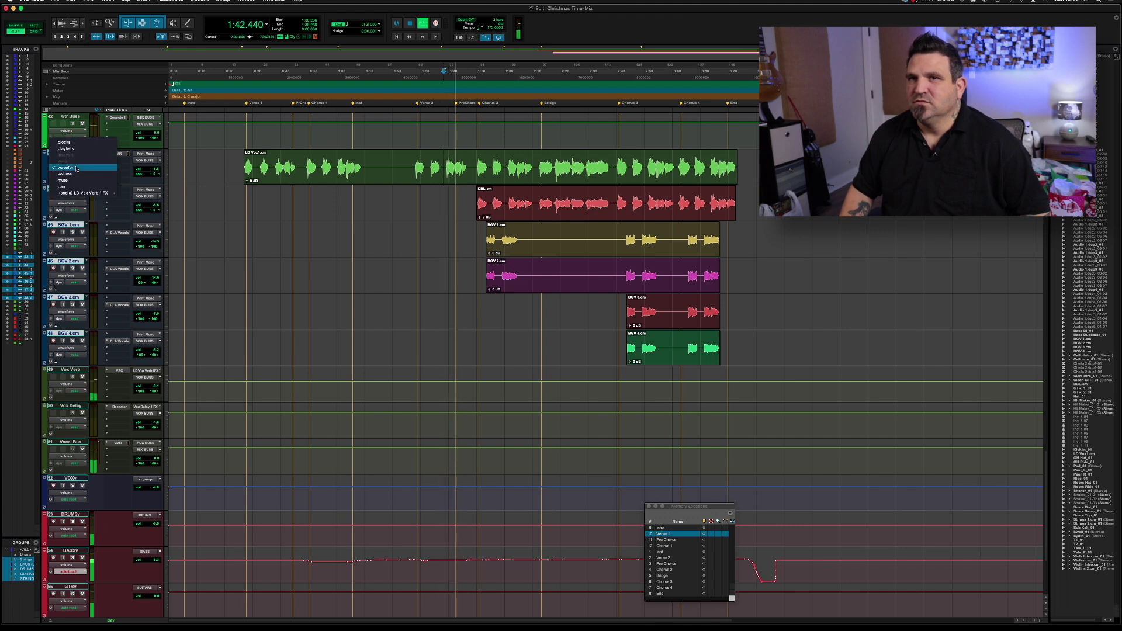
{"action": "key", "text": "minus"}
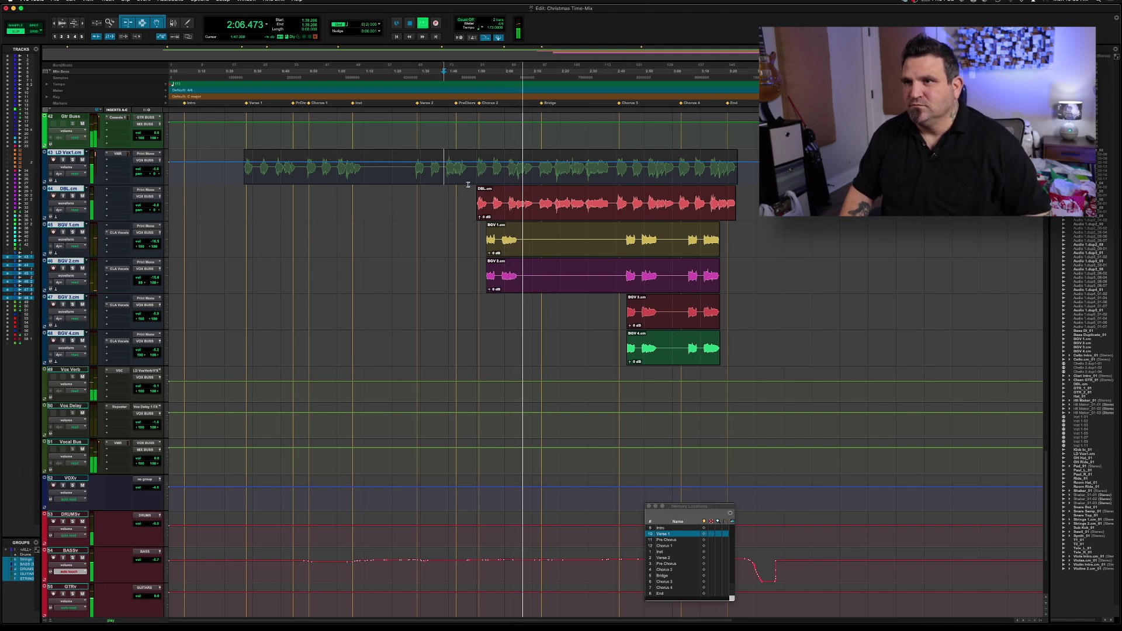
{"action": "key", "text": "space"}
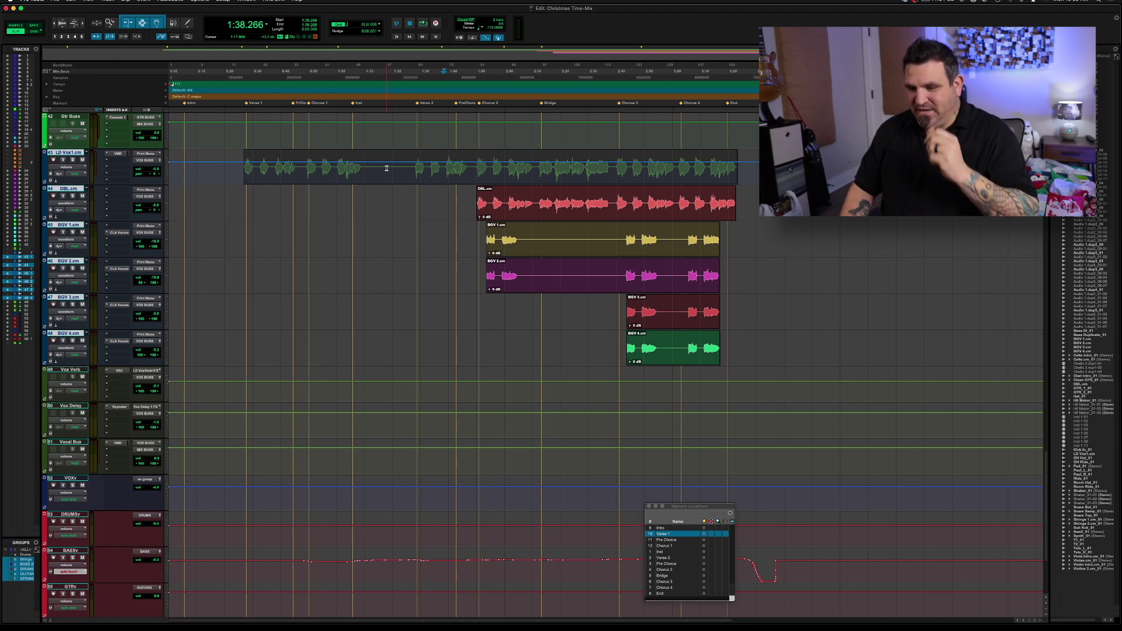
- Set the LD Vox1 track's automation mode to touch in the Mix window
{"action": "key", "text": "super+equal"}
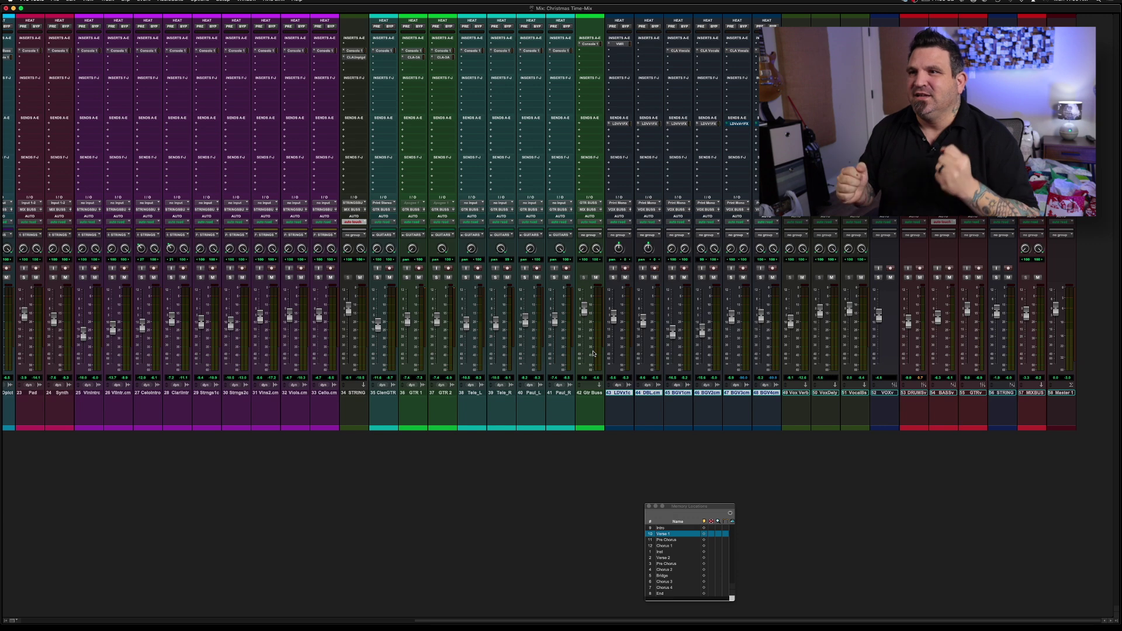
{"action": "left_click", "coordinate": [623, 224]}
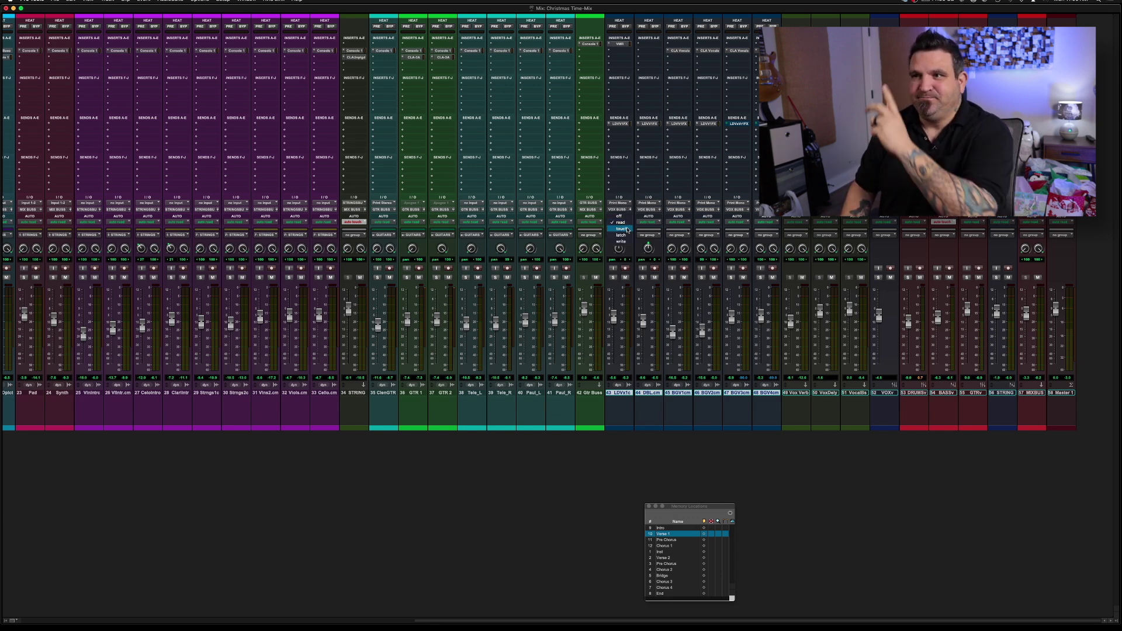
{"action": "left_click", "coordinate": [625, 229]}
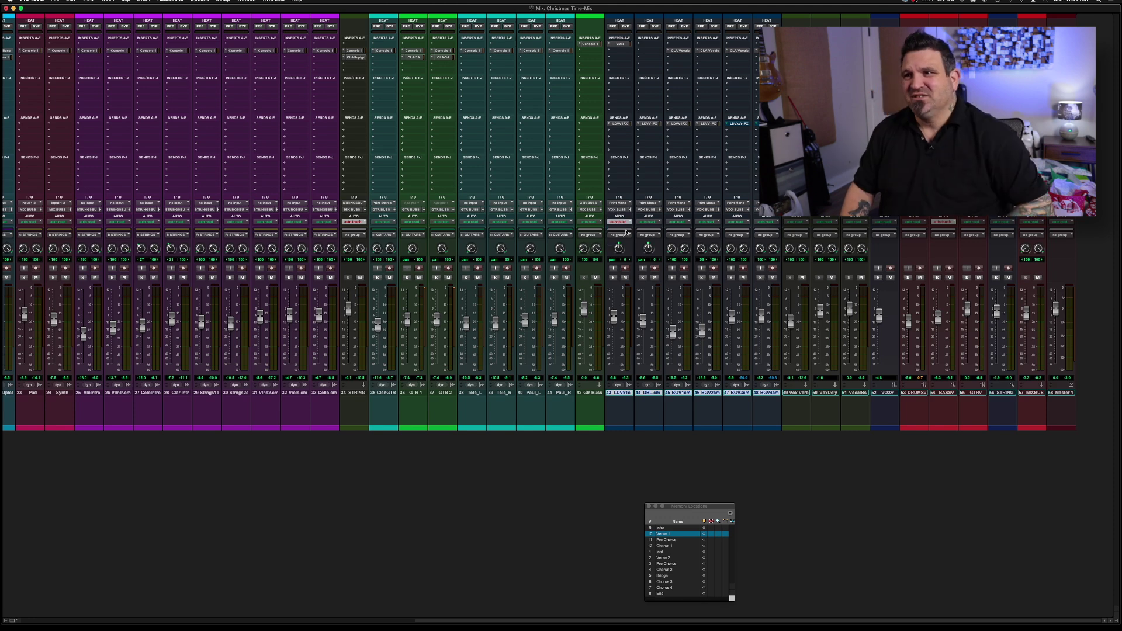
- Record a volume ride on LD Vox1 from Chorus 2 to the song's end and return its automation mode to read
{"action": "left_click", "coordinate": [666, 570]}
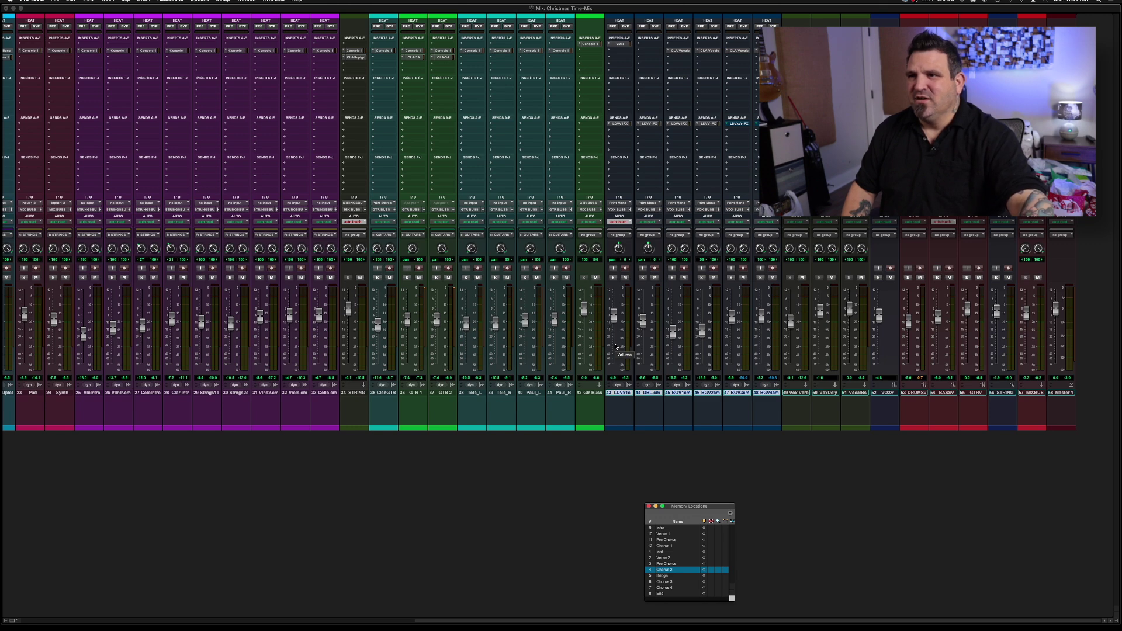
{"action": "key", "text": "space"}
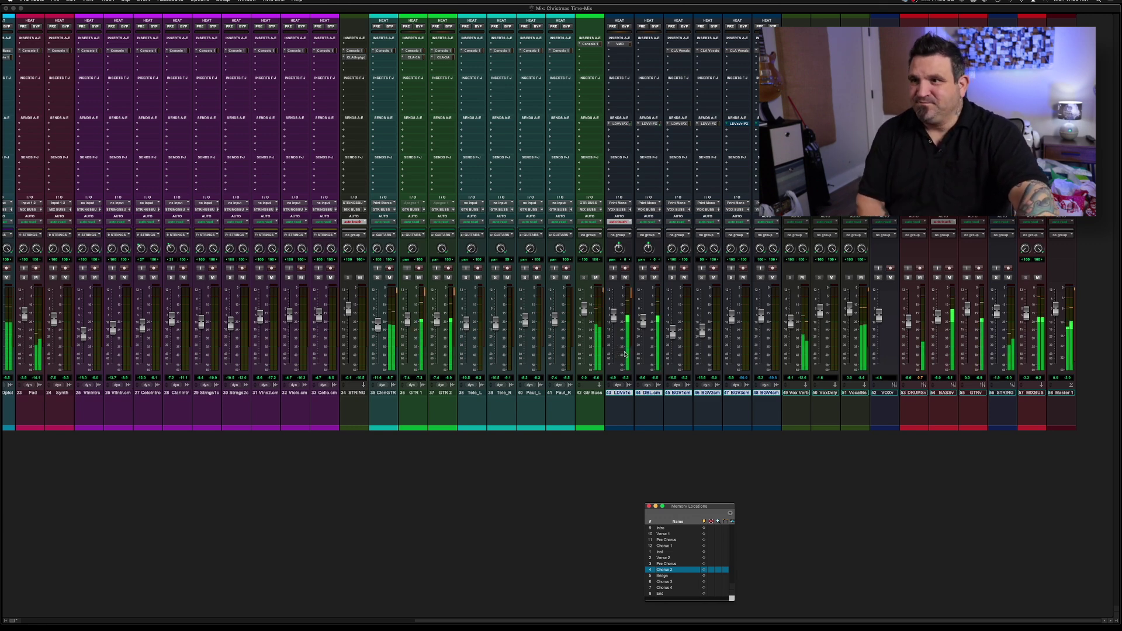
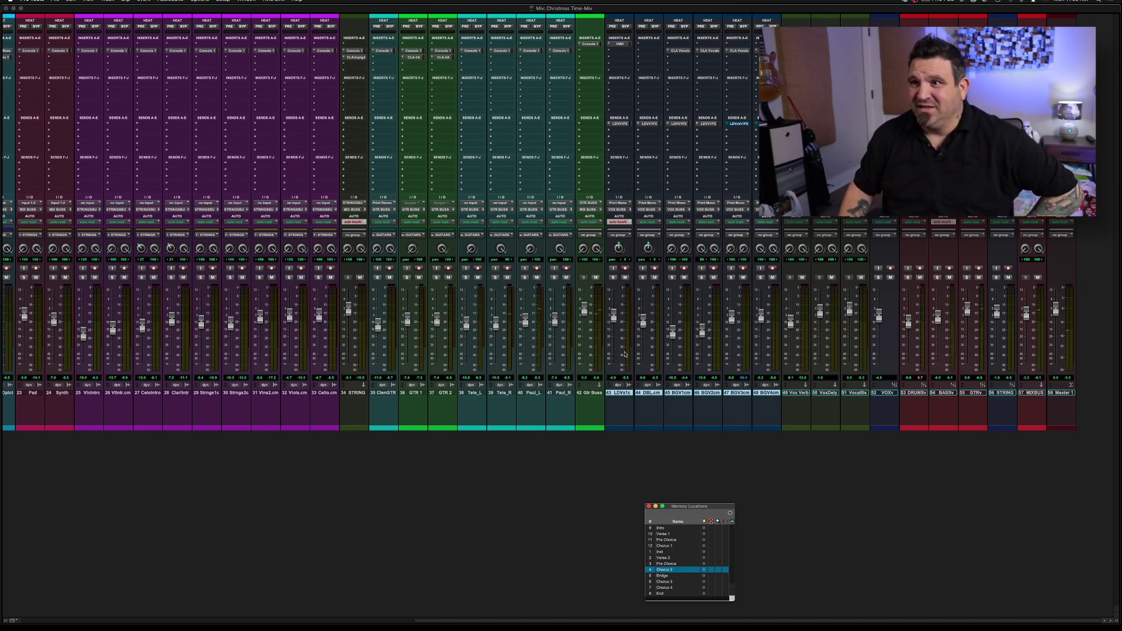
{"action": "left_click", "coordinate": [627, 224]}
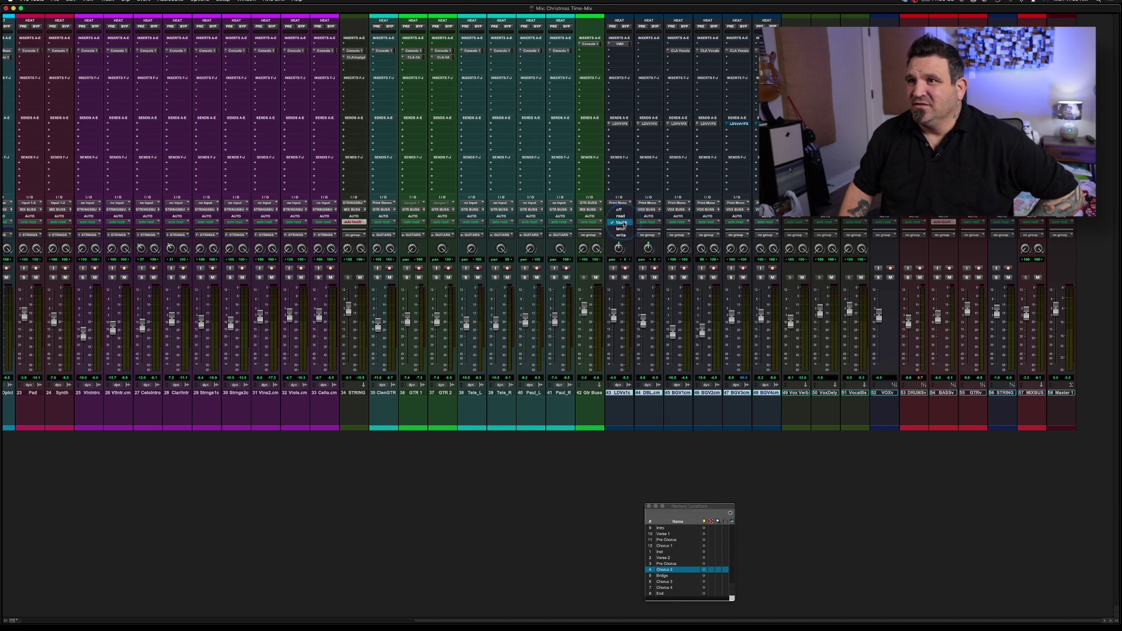
{"action": "left_click", "coordinate": [624, 223]}
- Display the DBL track's volume automation in the Edit window and set the track's automation mode to touch
{"action": "key", "text": "super+equal"}
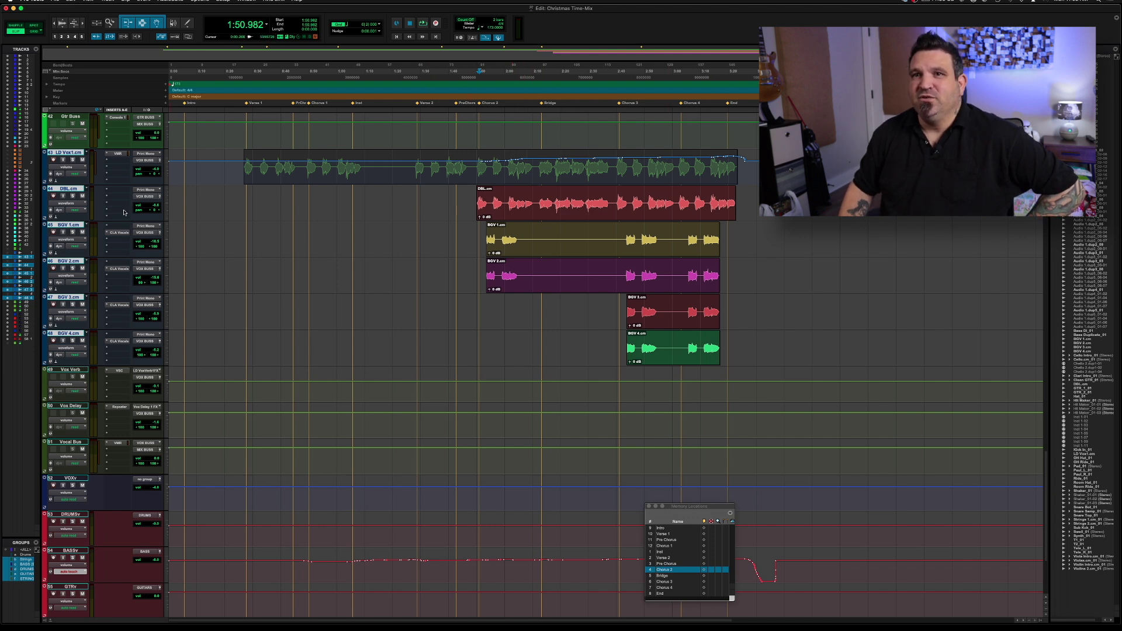
{"action": "left_click", "coordinate": [80, 204]}
{"action": "left_click", "coordinate": [78, 209]}
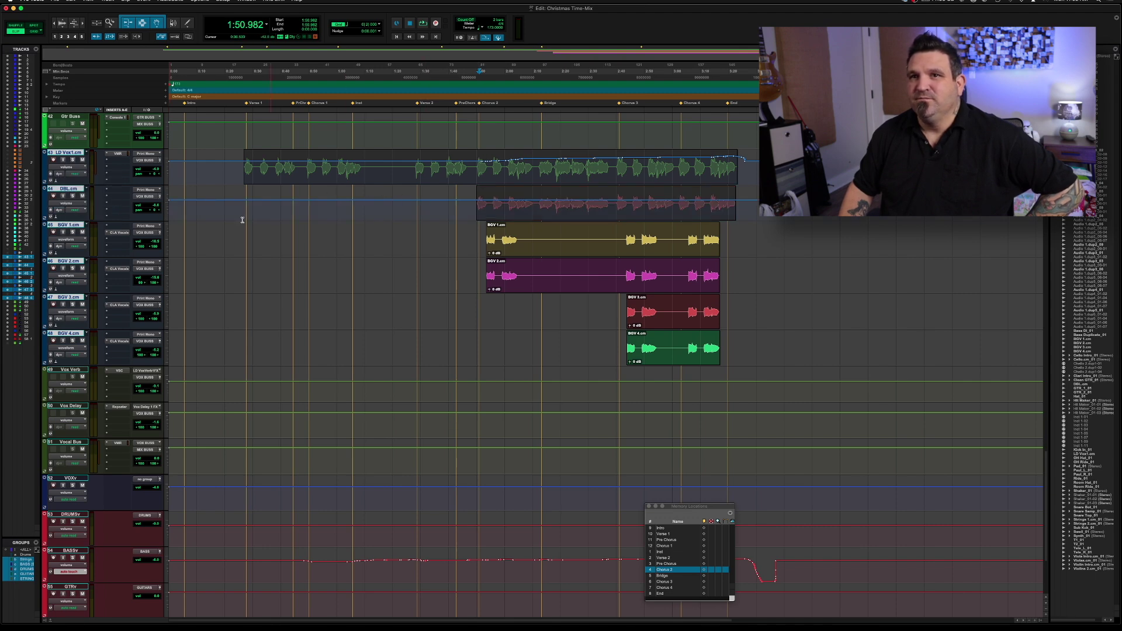
{"action": "key", "text": "super+equal"}
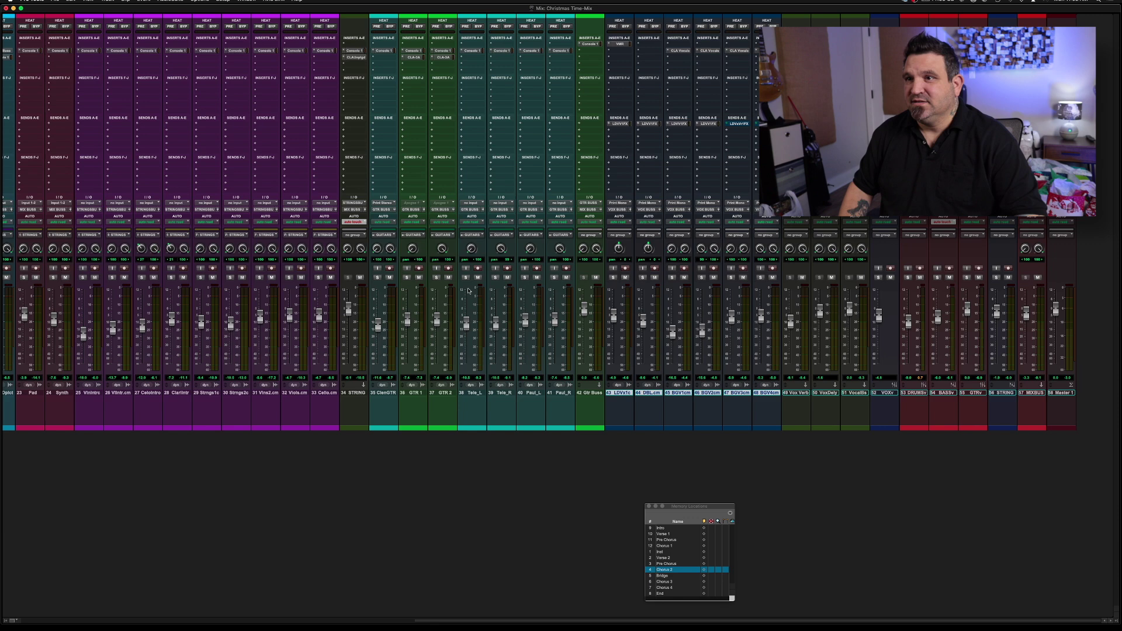
{"action": "left_click", "coordinate": [651, 221]}
{"action": "left_click", "coordinate": [651, 229]}
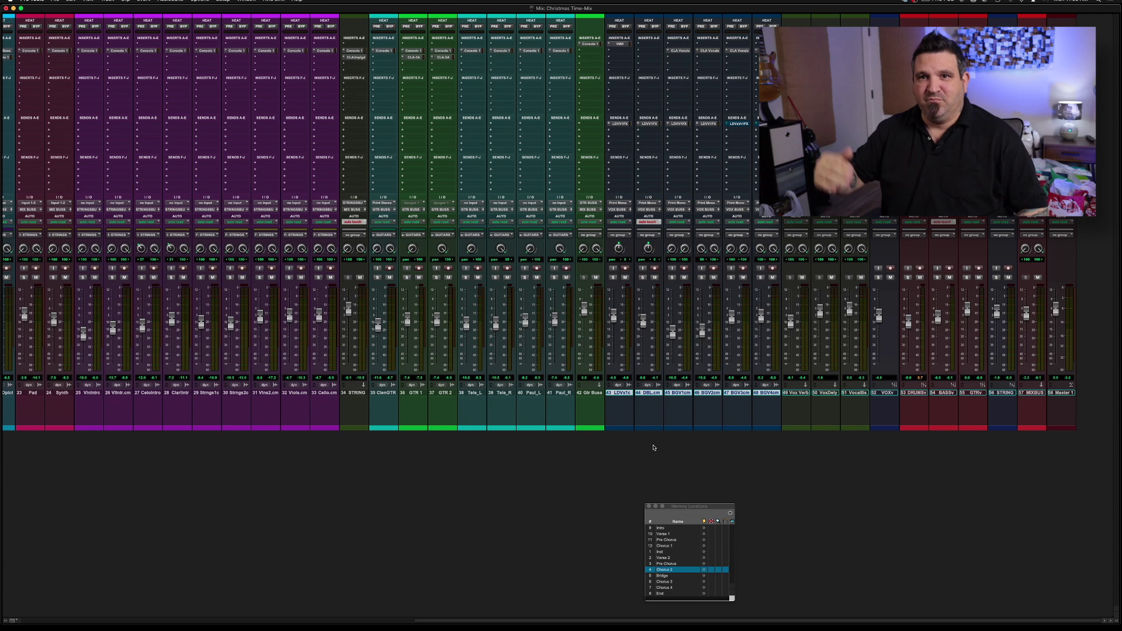
- Record a volume ride on DBL from Chorus 2 to the song's end and place the edit cursor just before the BGV 1 clip
{"action": "key", "text": "space"}
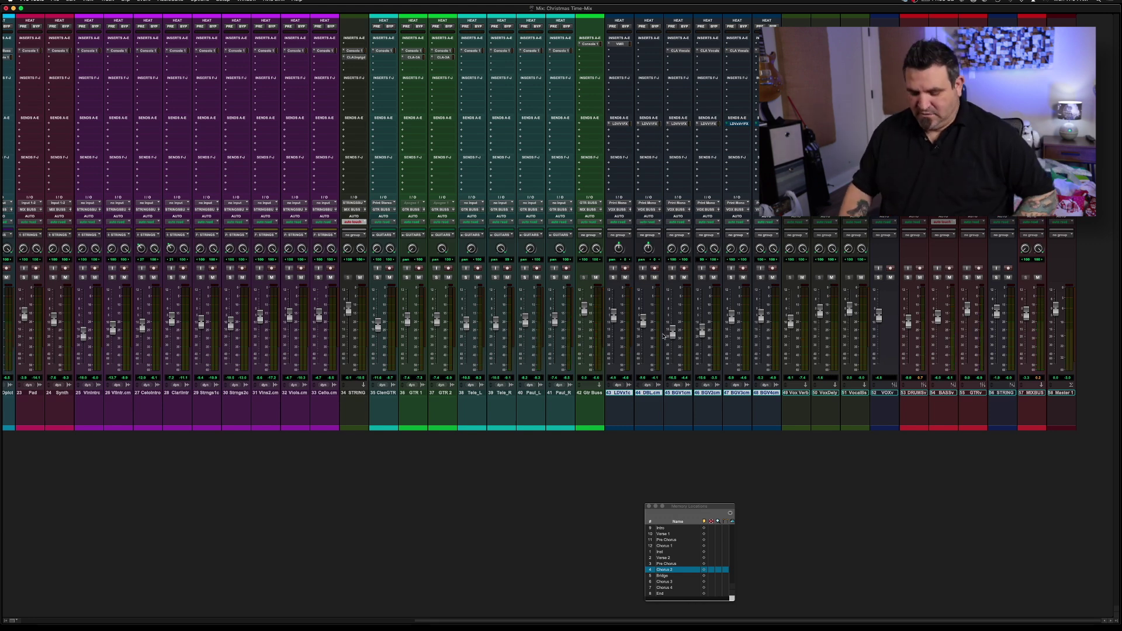
{"action": "key", "text": "super+equal"}
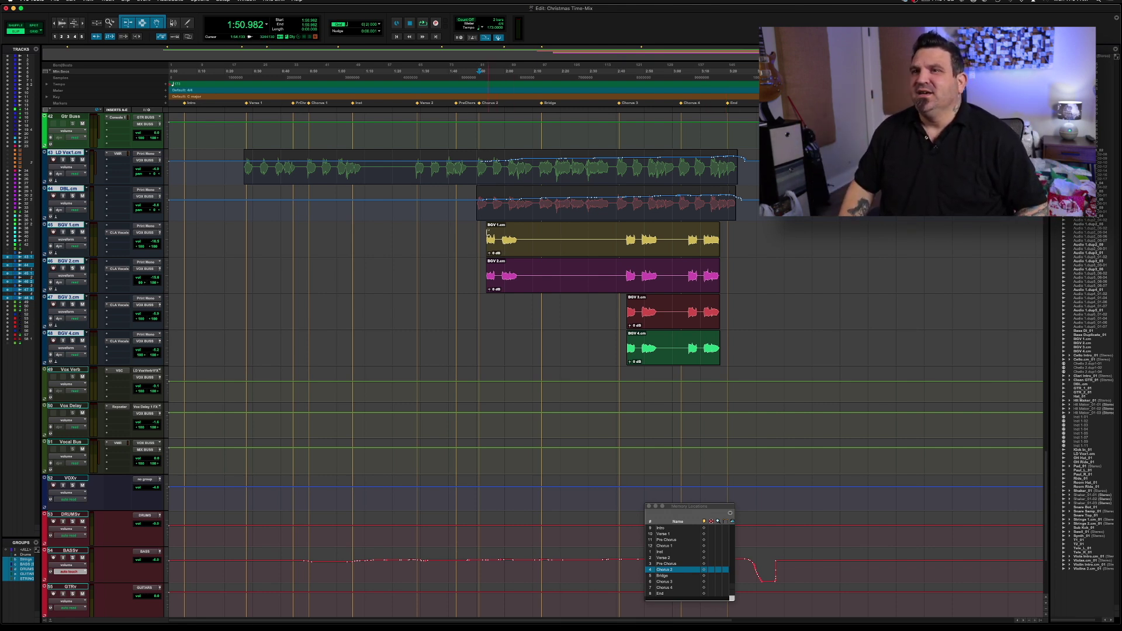
{"action": "left_click", "coordinate": [483, 231]}
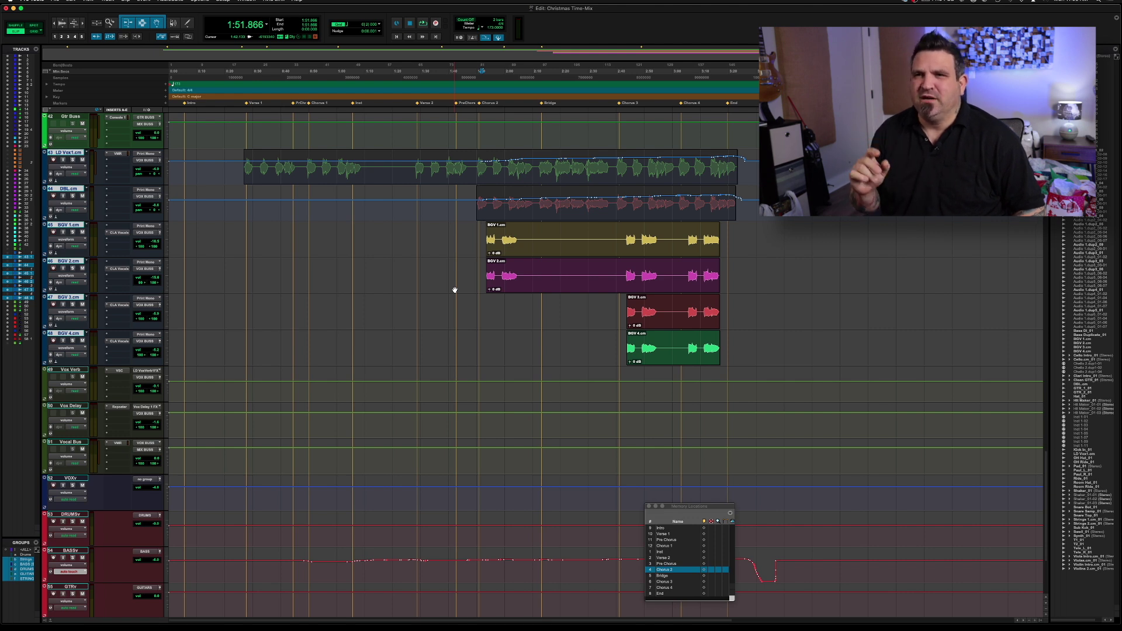
- Audition the background vocals from just before the BGV 1 clip, then again from slightly earlier, before Chorus 2
{"action": "key", "text": "space"}
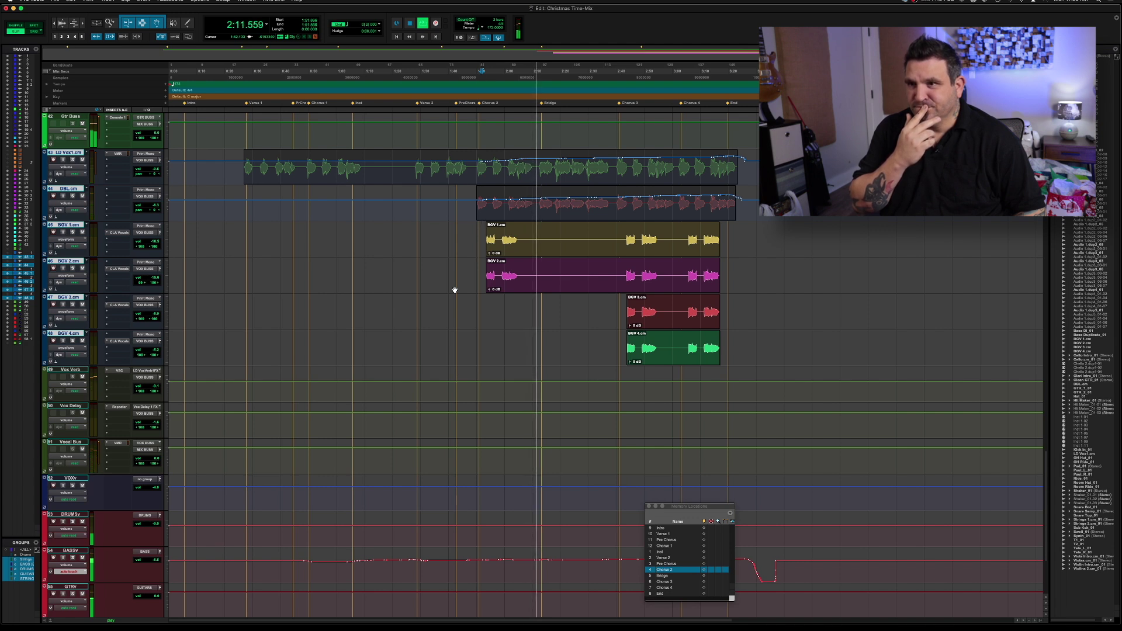
{"action": "key", "text": "space"}
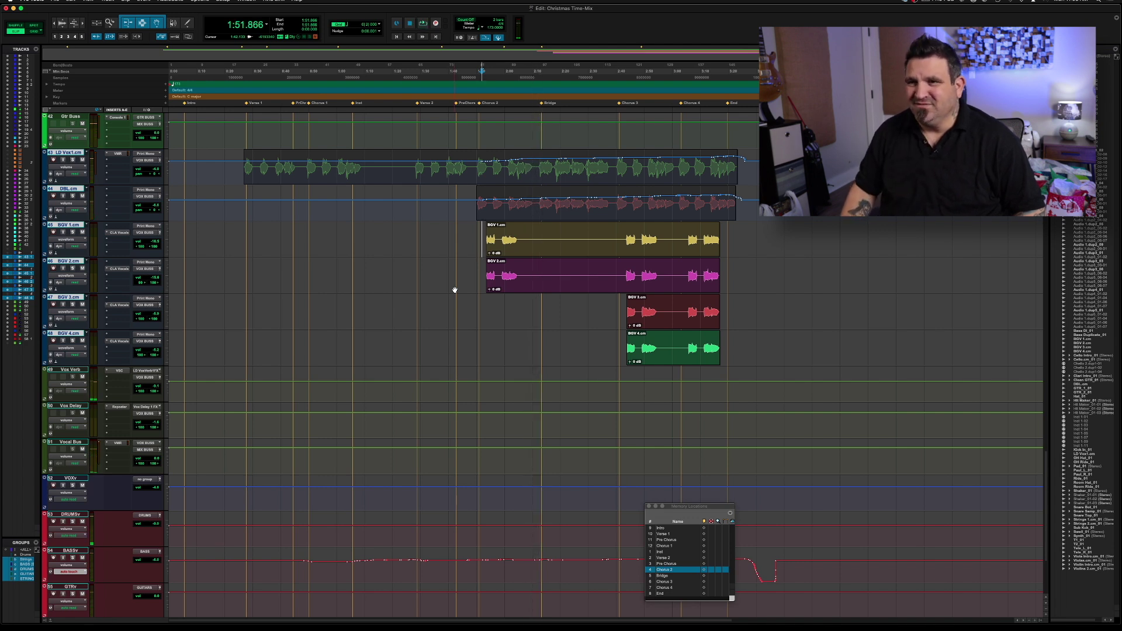
{"action": "left_click", "coordinate": [473, 235]}
{"action": "key", "text": "space"}
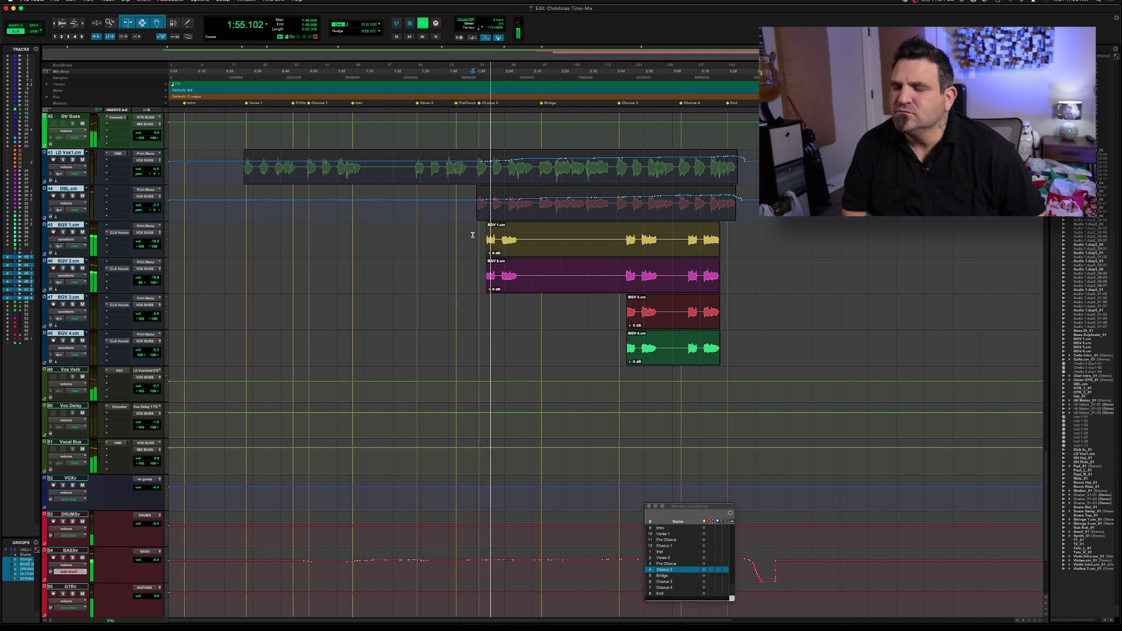
{"action": "key", "text": "space"}
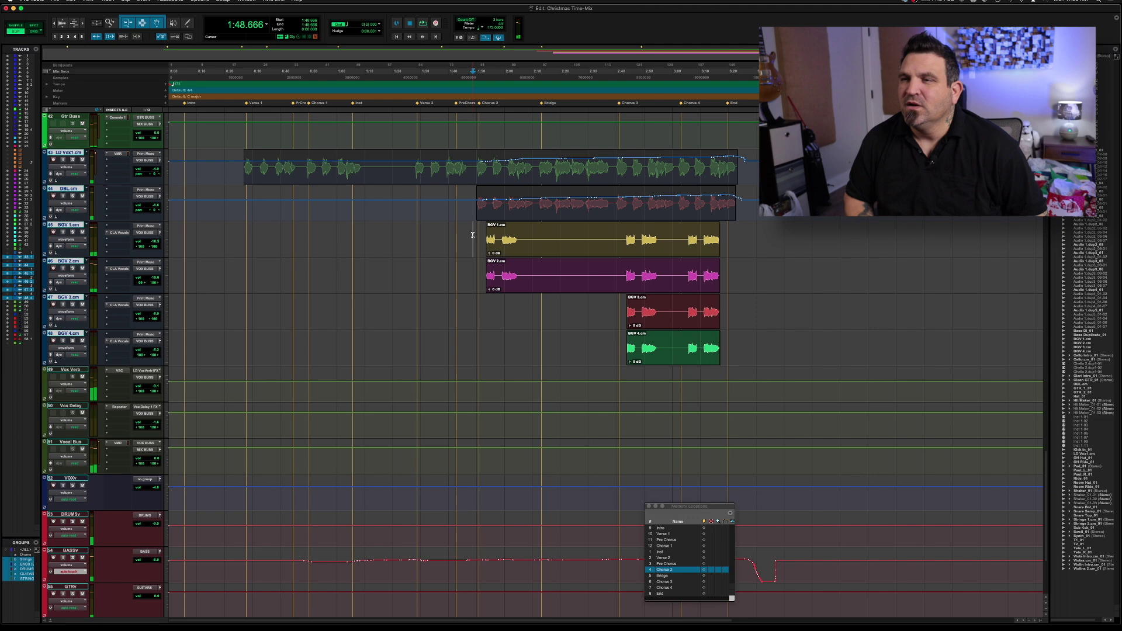
- Set the CLA Vocals compression on BGV 1 and BGV 2 to Spank in the Mix window and audition the vocals
{"action": "key", "text": "super+equal"}
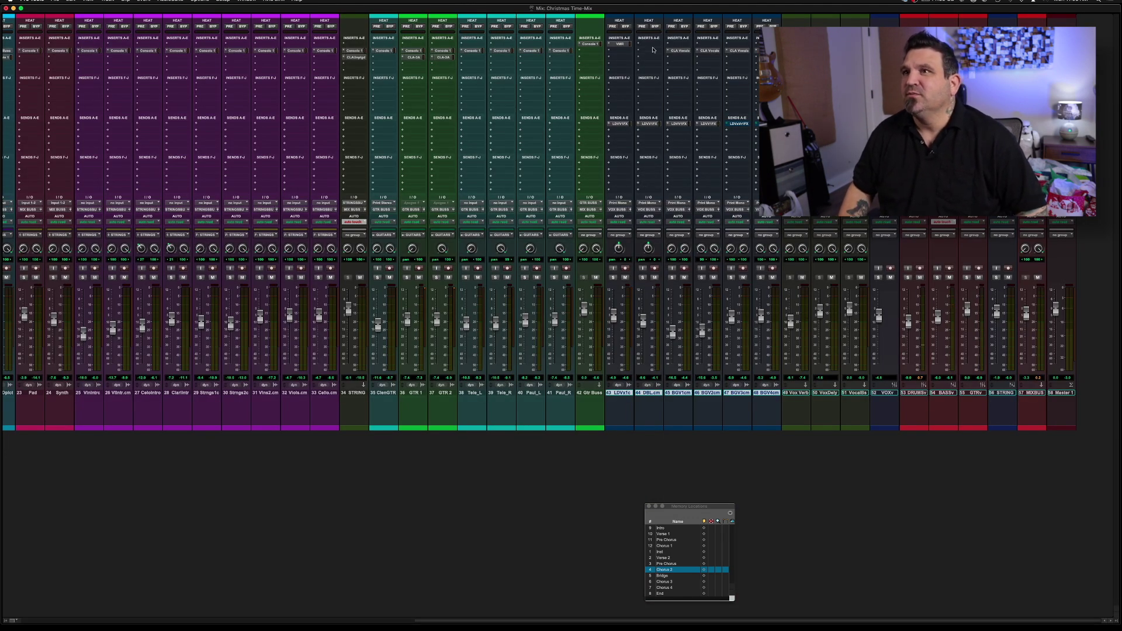
{"action": "left_click", "coordinate": [677, 52]}
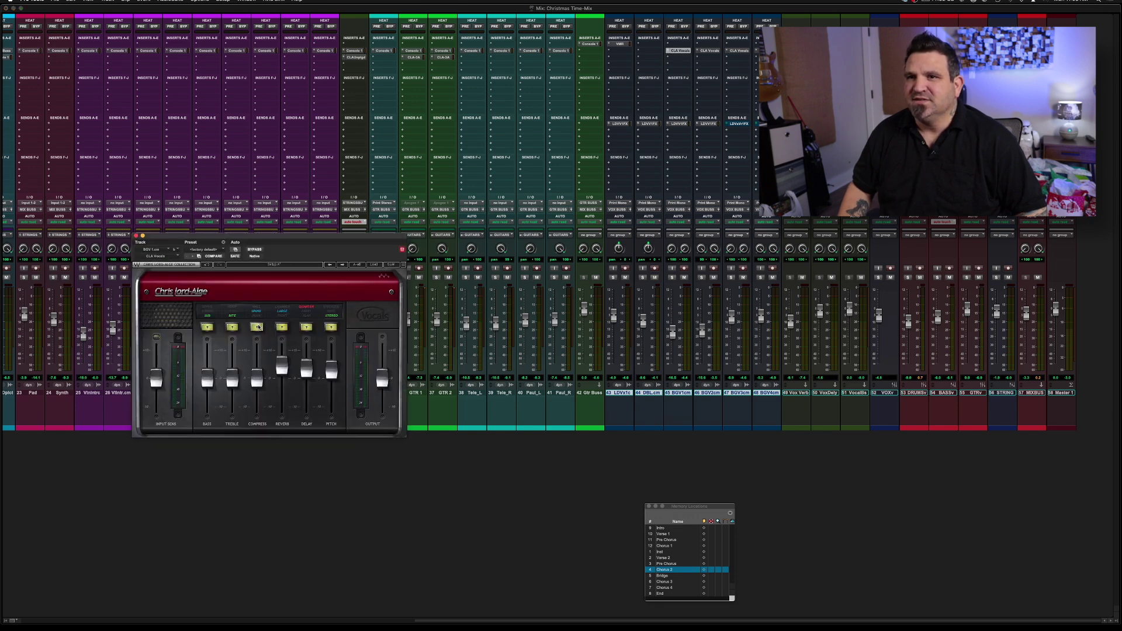
{"action": "left_click", "coordinate": [710, 52]}
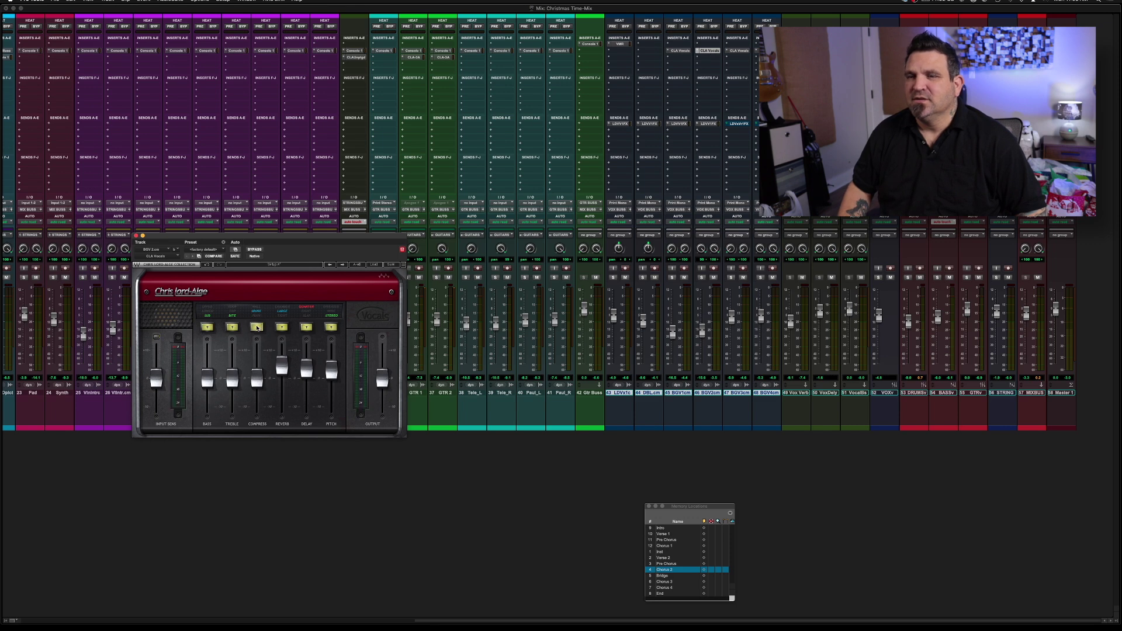
{"action": "key", "text": "space"}
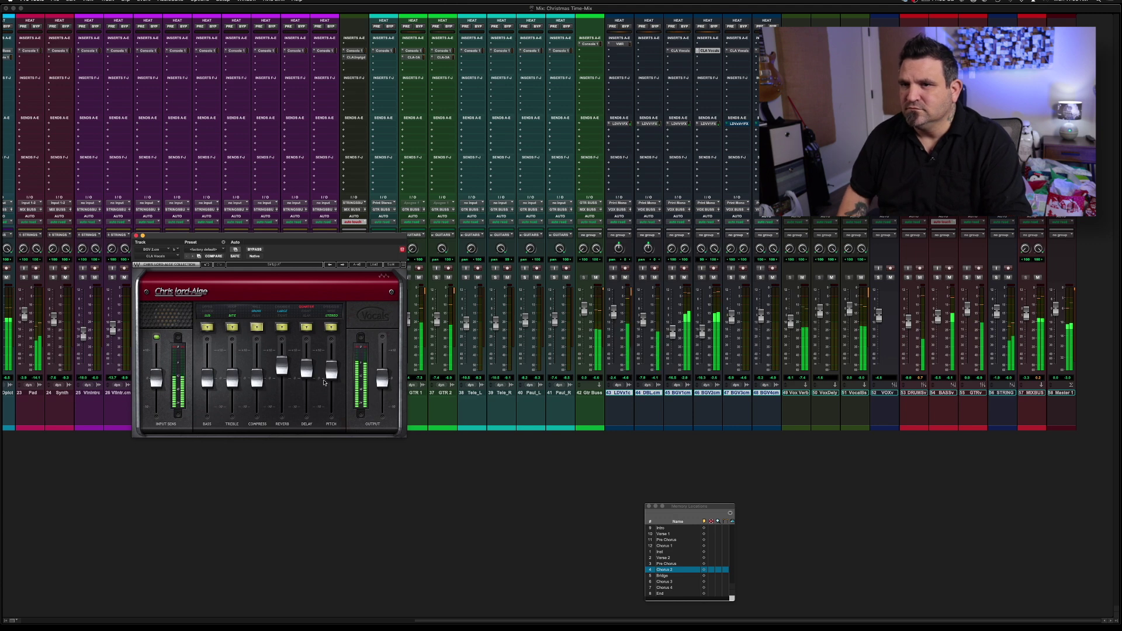
{"action": "key", "text": "space"}
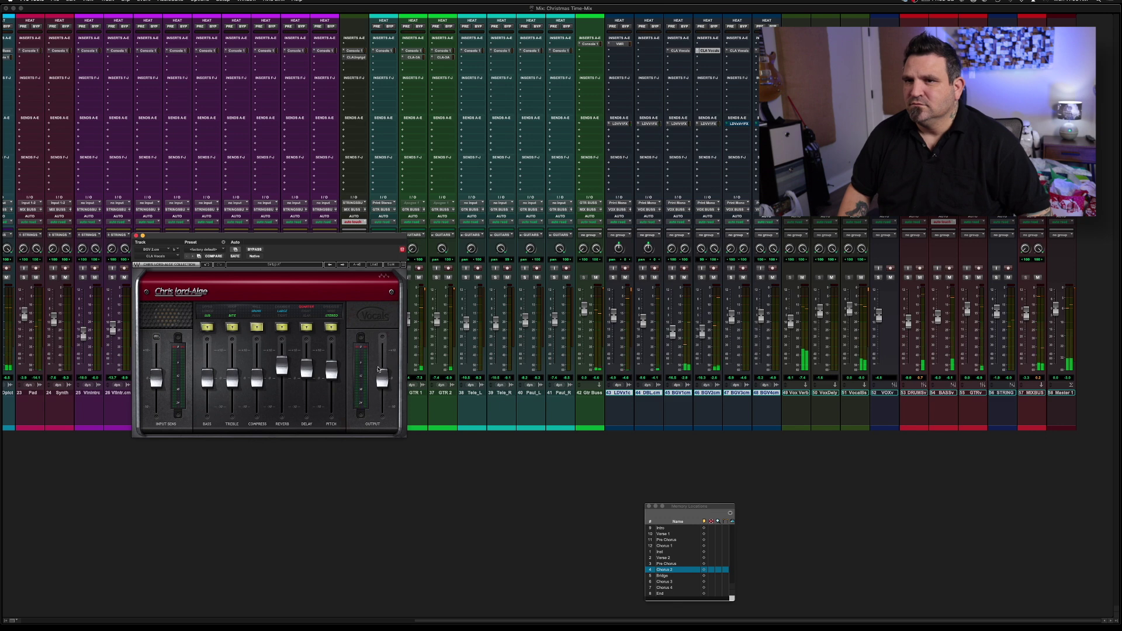
- Lower the CLA Vocals output slightly on BGV 2 and BGV 1, audition the result, and close the plug-in
{"action": "left_click_drag", "start_coordinate": [385, 379], "coordinate": [385, 383]}
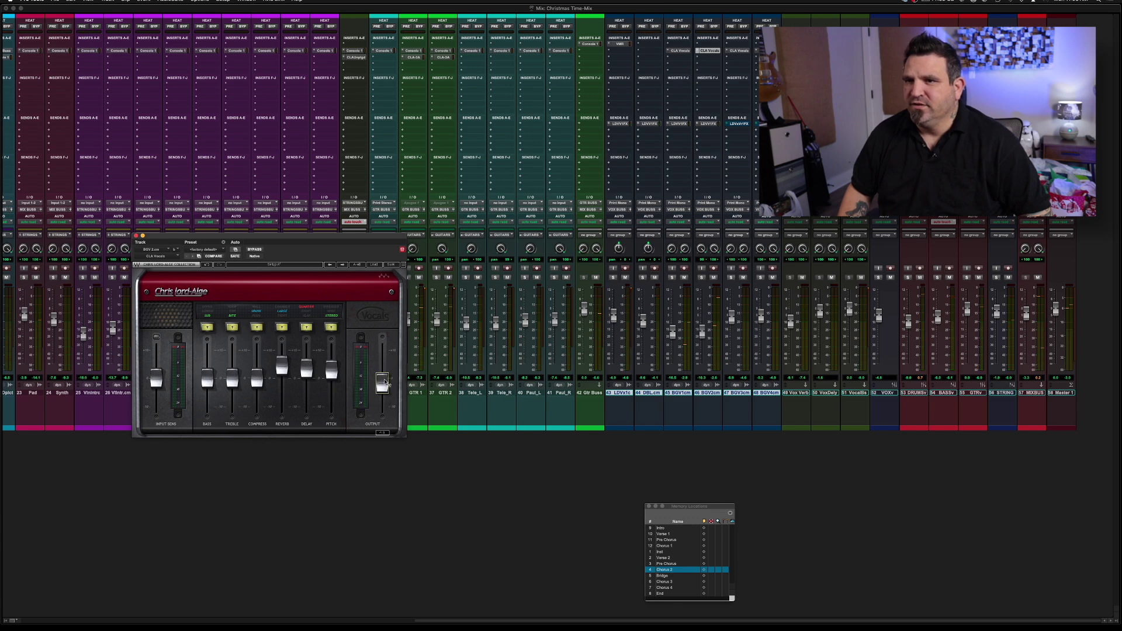
{"action": "left_click", "coordinate": [679, 50]}
{"action": "left_click_drag", "start_coordinate": [385, 380], "coordinate": [384, 383]}
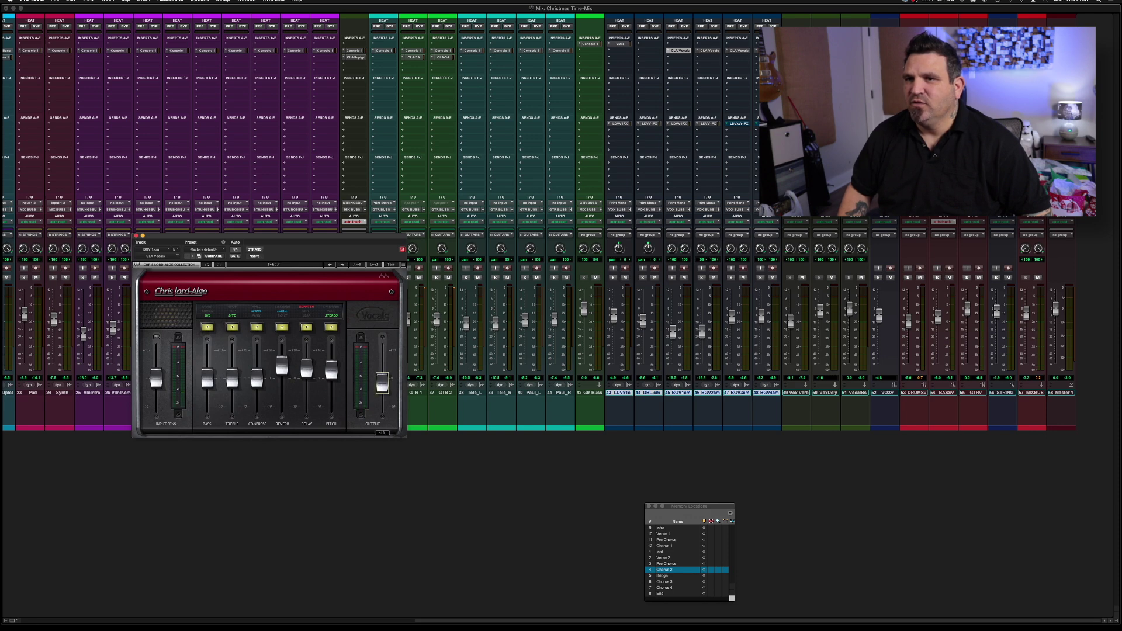
{"action": "key", "text": "space"}
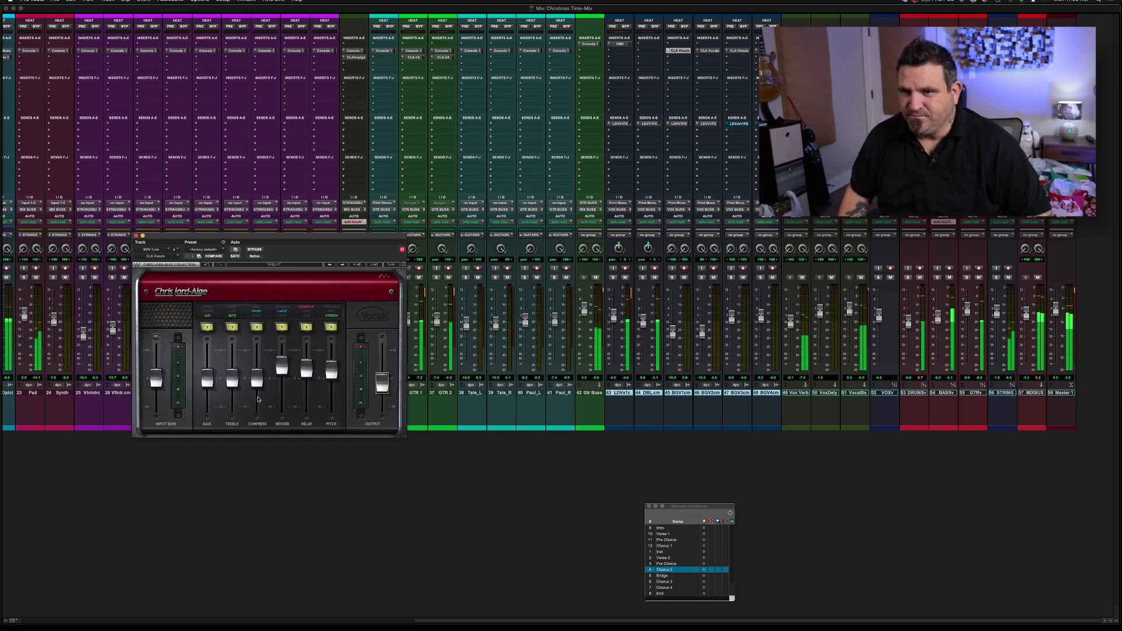
{"action": "mouse_move", "coordinate": [259, 381]}
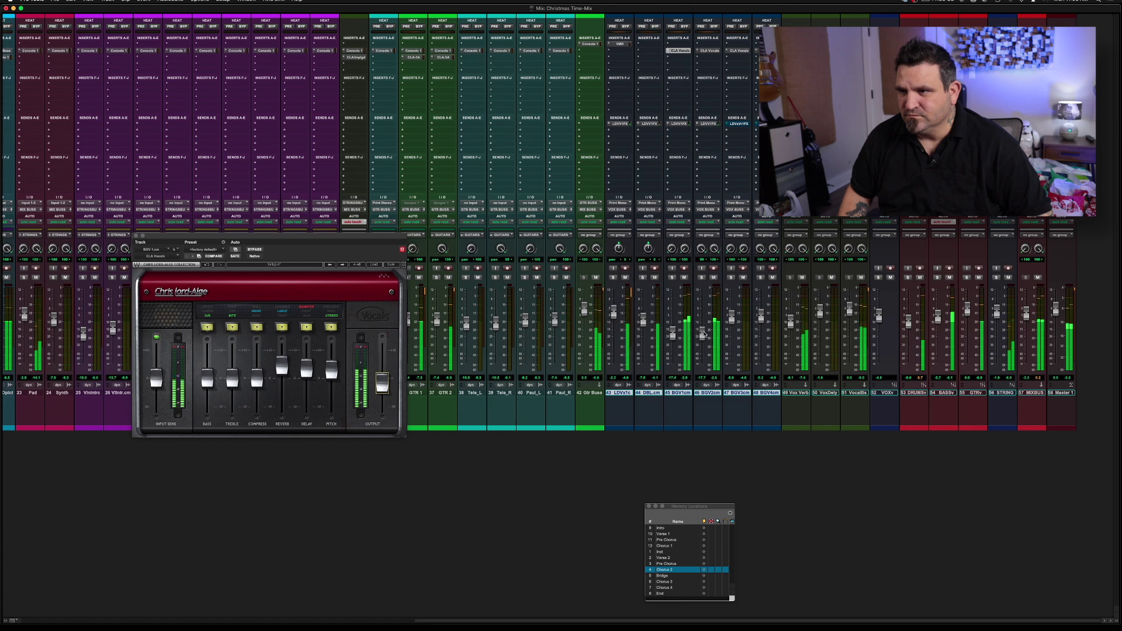
{"action": "key", "text": "super+w"}
{"action": "key", "text": "space"}
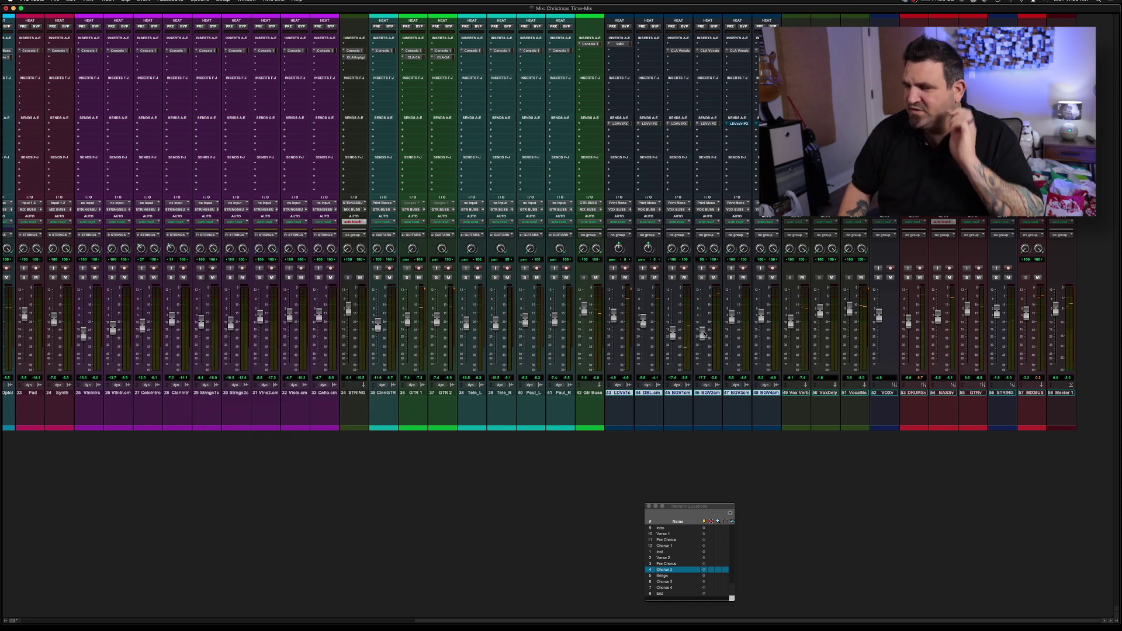
- Lower the bass and raise the treble with the Roof setting in BGV 3's CLA Vocals, and copy the insert to BGV 4
{"action": "key", "text": "space"}
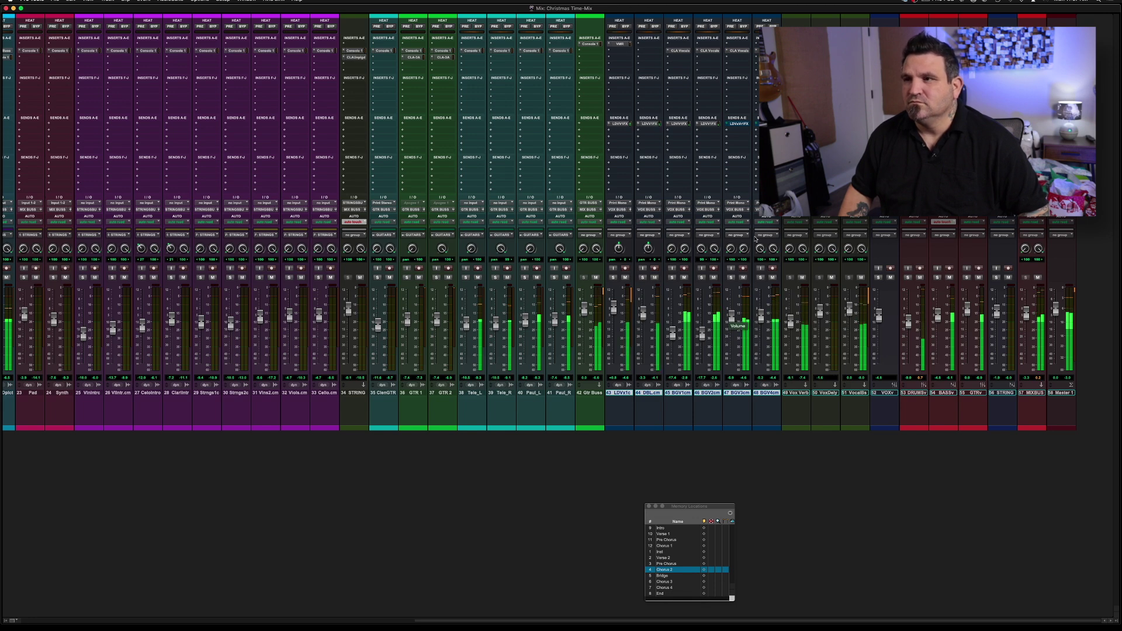
{"action": "left_click", "coordinate": [739, 50]}
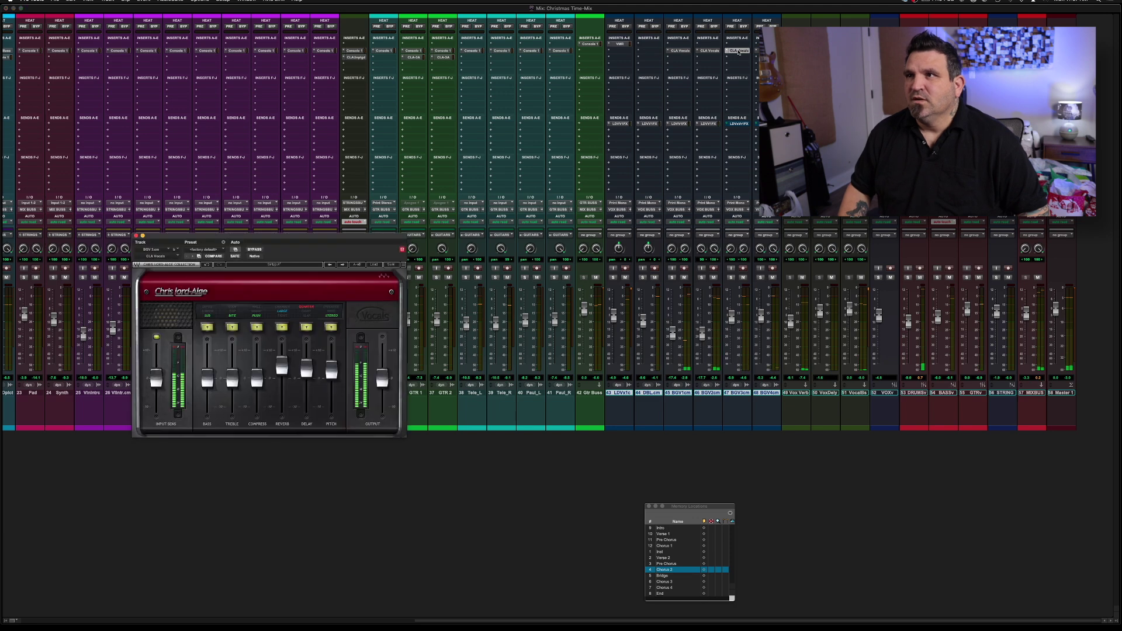
{"action": "left_click_drag", "start_coordinate": [207, 374], "coordinate": [208, 385]}
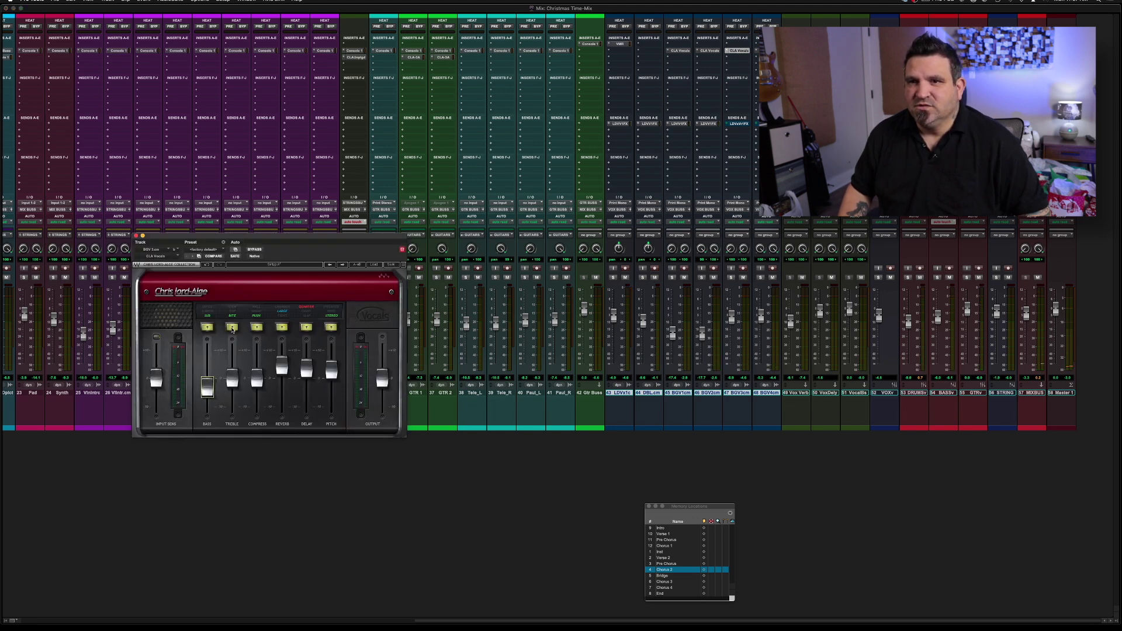
{"action": "left_click_drag", "start_coordinate": [233, 379], "coordinate": [233, 372]}
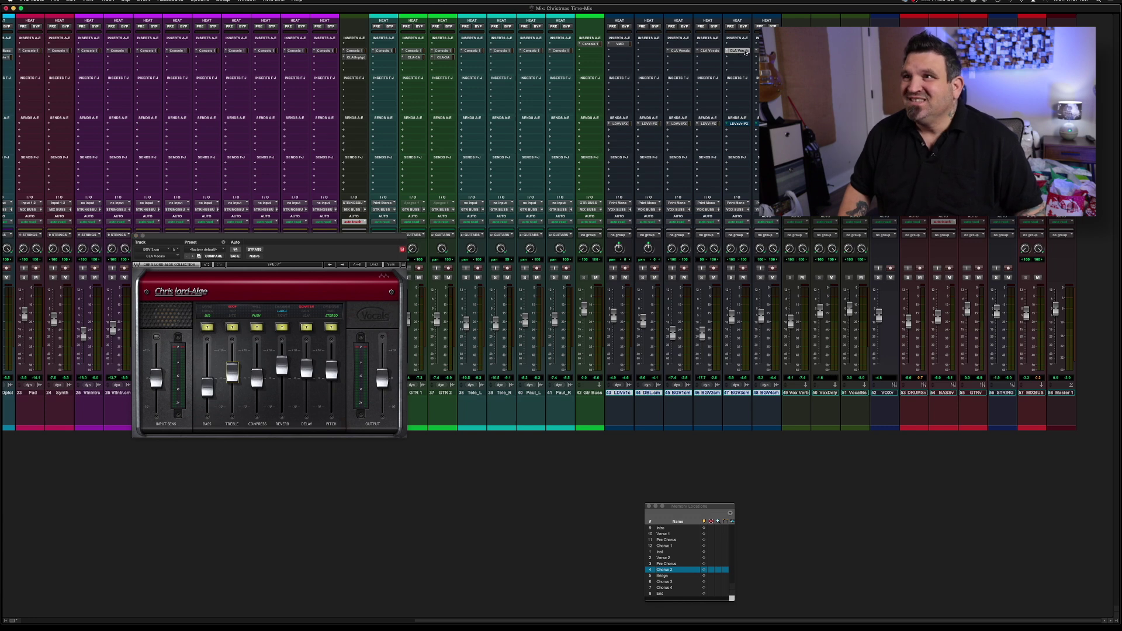
{"action": "left_click_drag", "start_coordinate": [739, 51], "coordinate": [767, 51]}
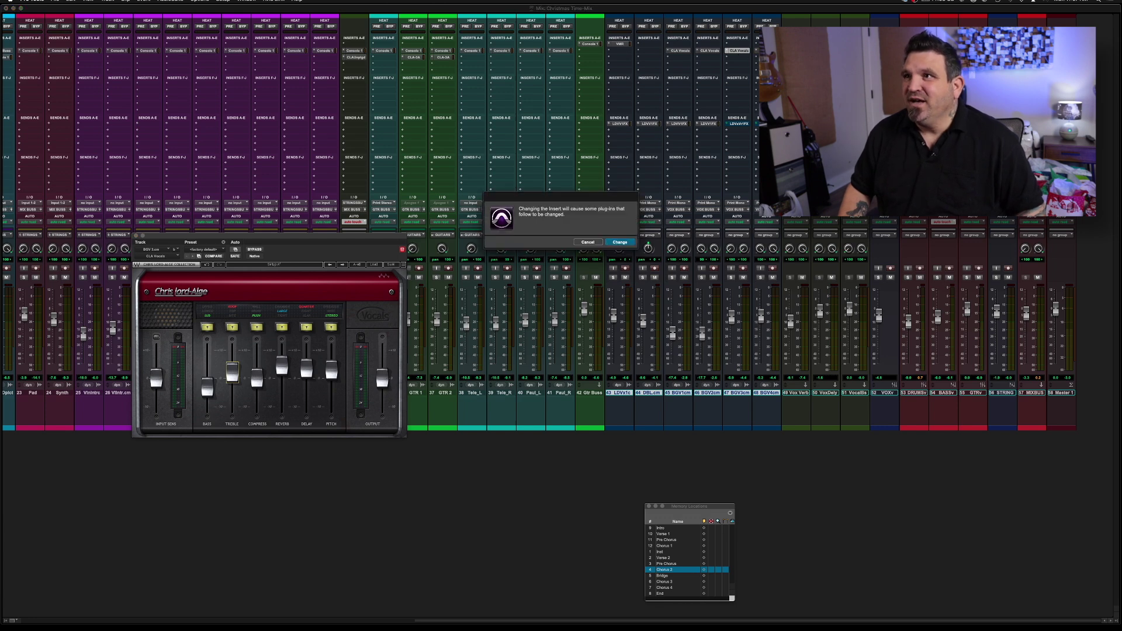
{"action": "left_click", "coordinate": [618, 241]}
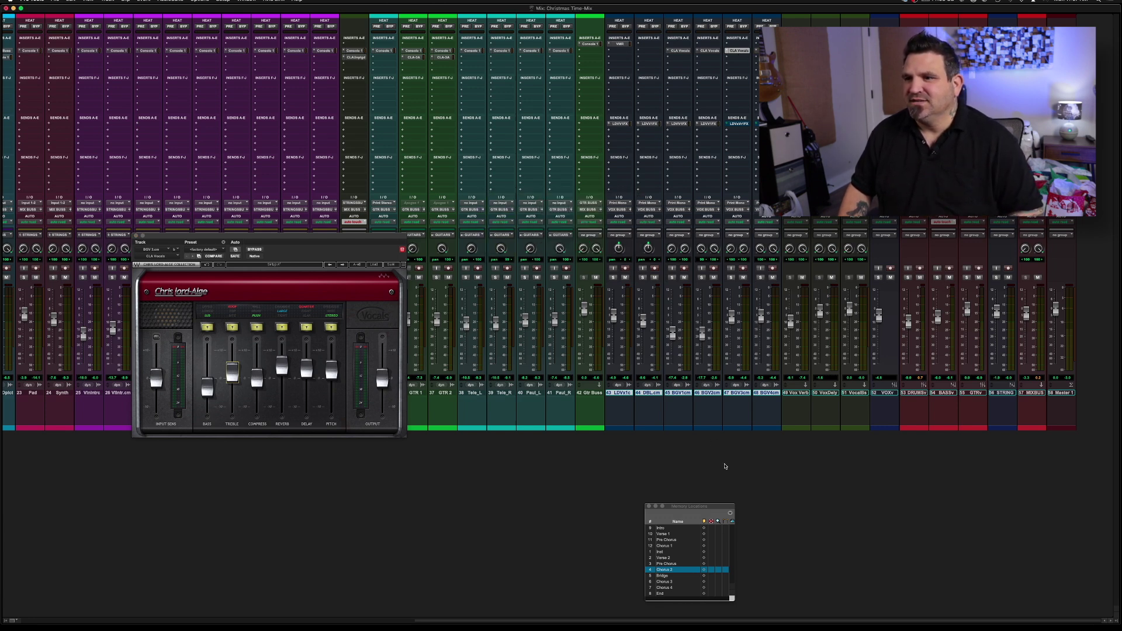
- Raise the CLA Vocals delay on BGV 3 and BGV 4 while auditioning from Chorus 3
{"action": "left_click", "coordinate": [666, 582]}
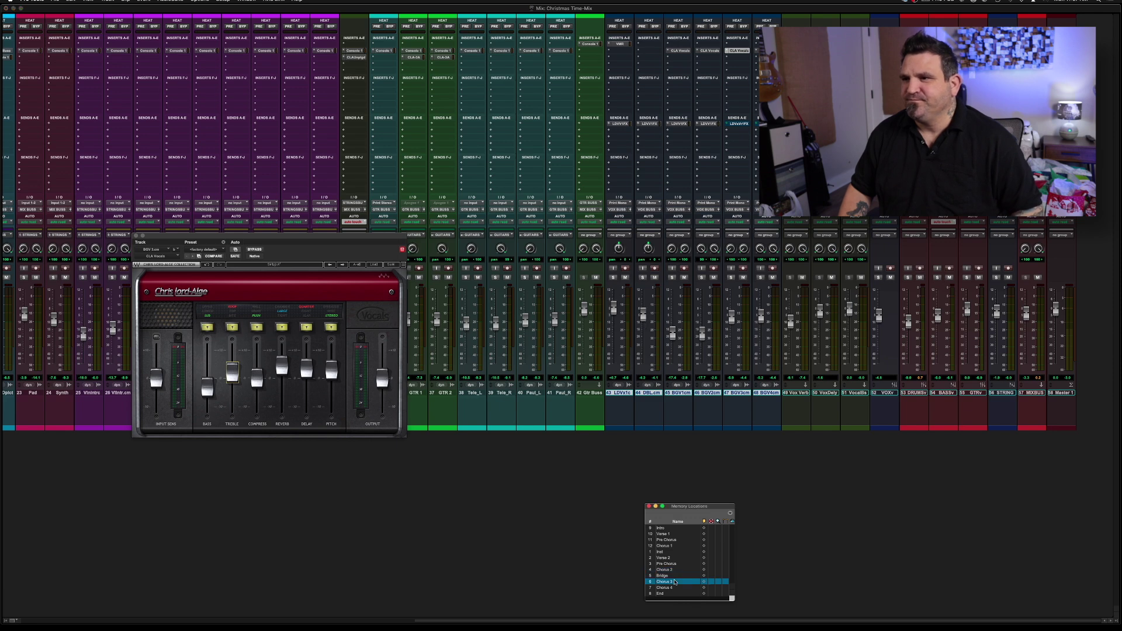
{"action": "key", "text": "space"}
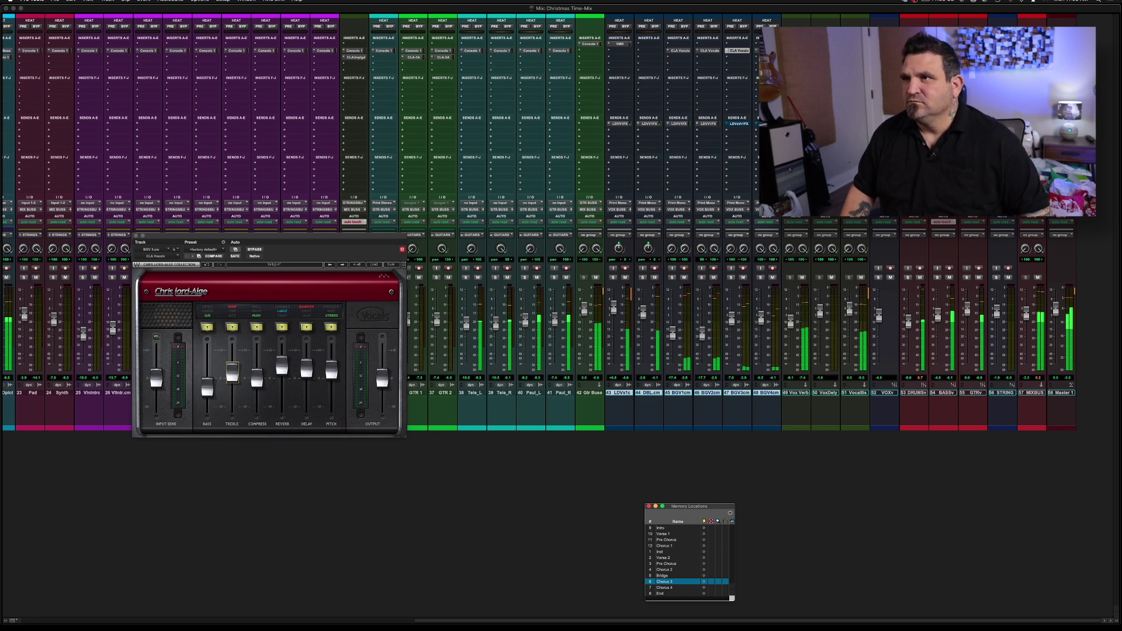
{"action": "left_click_drag", "start_coordinate": [312, 372], "coordinate": [312, 354]}
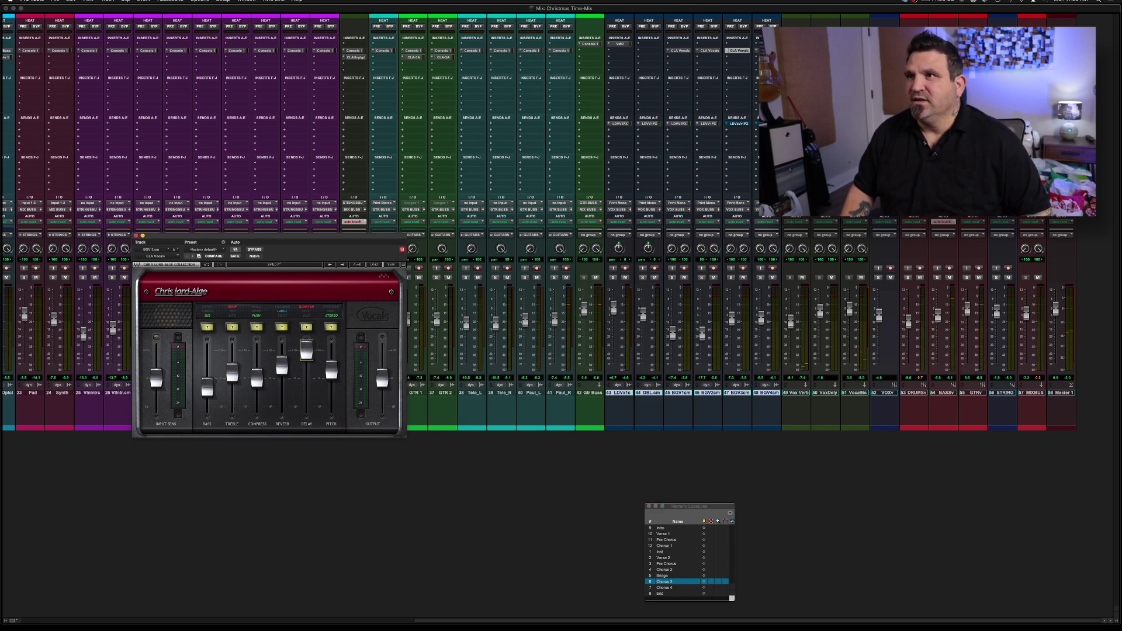
{"action": "left_click", "coordinate": [768, 51]}
{"action": "left_click_drag", "start_coordinate": [307, 370], "coordinate": [307, 352]}
{"action": "key", "text": "space"}
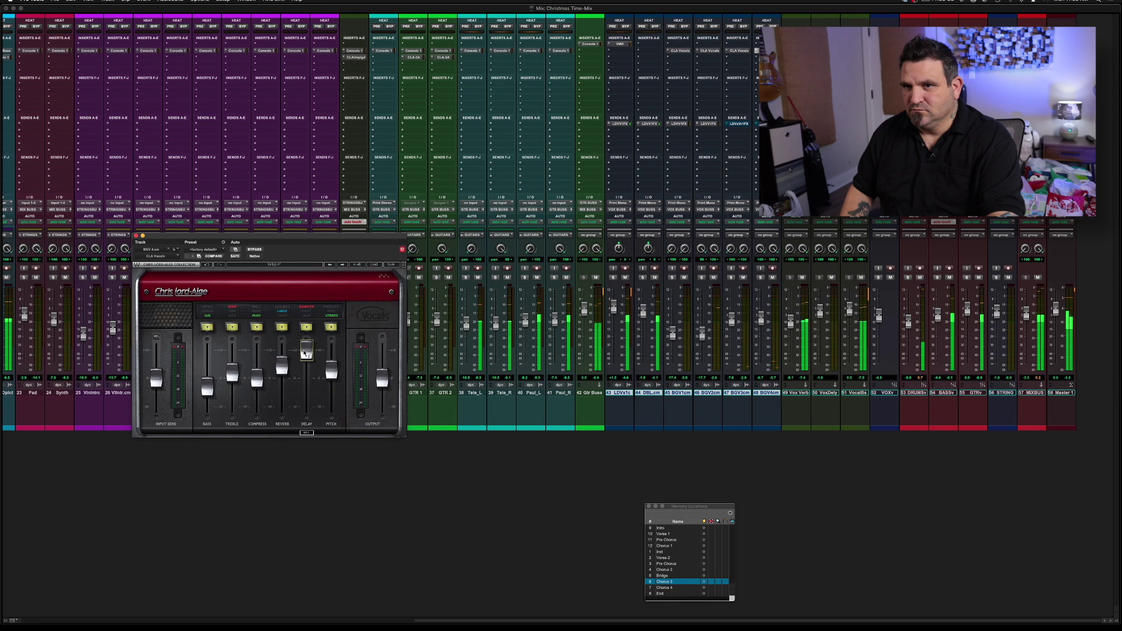
- Set CLA Vocals compression to Spank on BGV 3 and BGV 4, return their bass and treble faders to neutral, and close the plug-in
{"action": "left_click", "coordinate": [256, 327]}
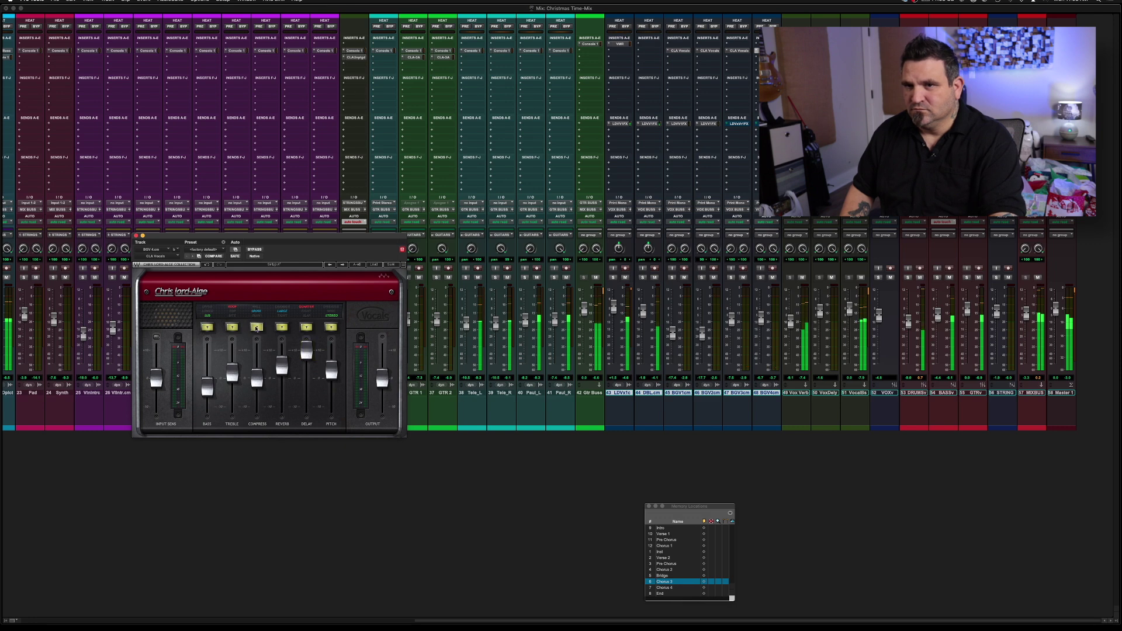
{"action": "left_click", "coordinate": [737, 51]}
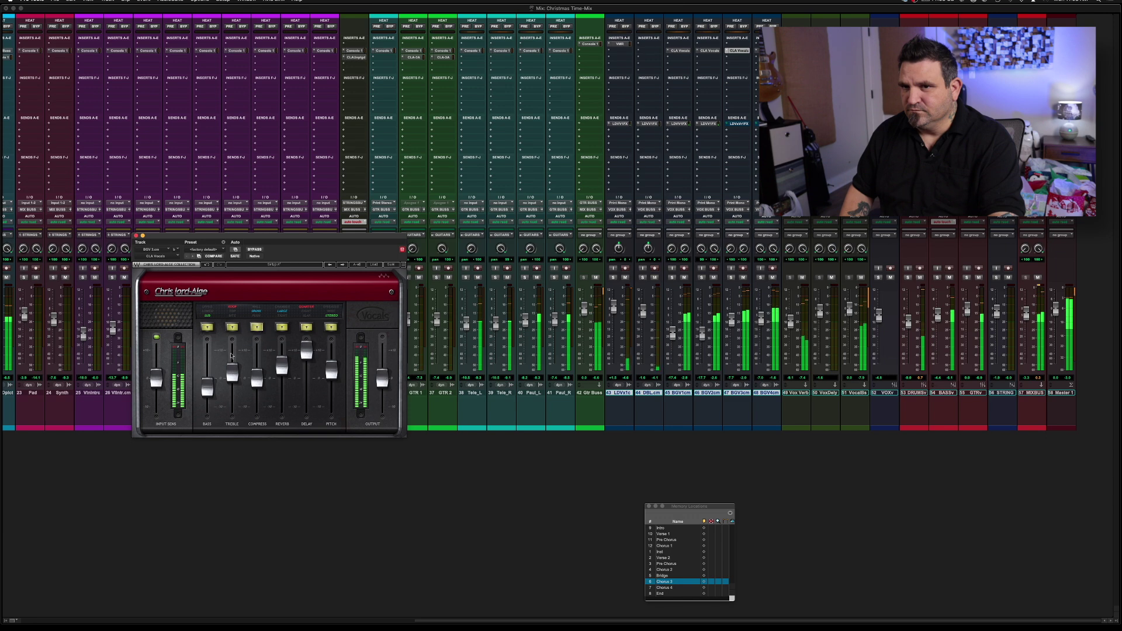
{"action": "left_click_drag", "start_coordinate": [206, 387], "coordinate": [207, 380]}
{"action": "left_click", "coordinate": [232, 379]}
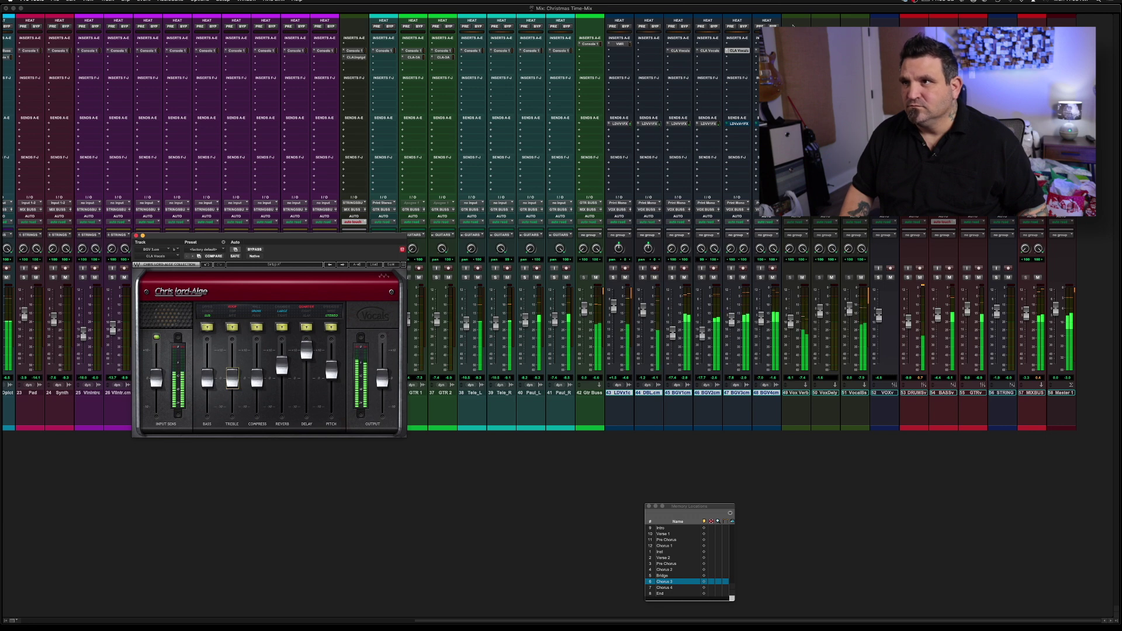
{"action": "left_click", "coordinate": [768, 50]}
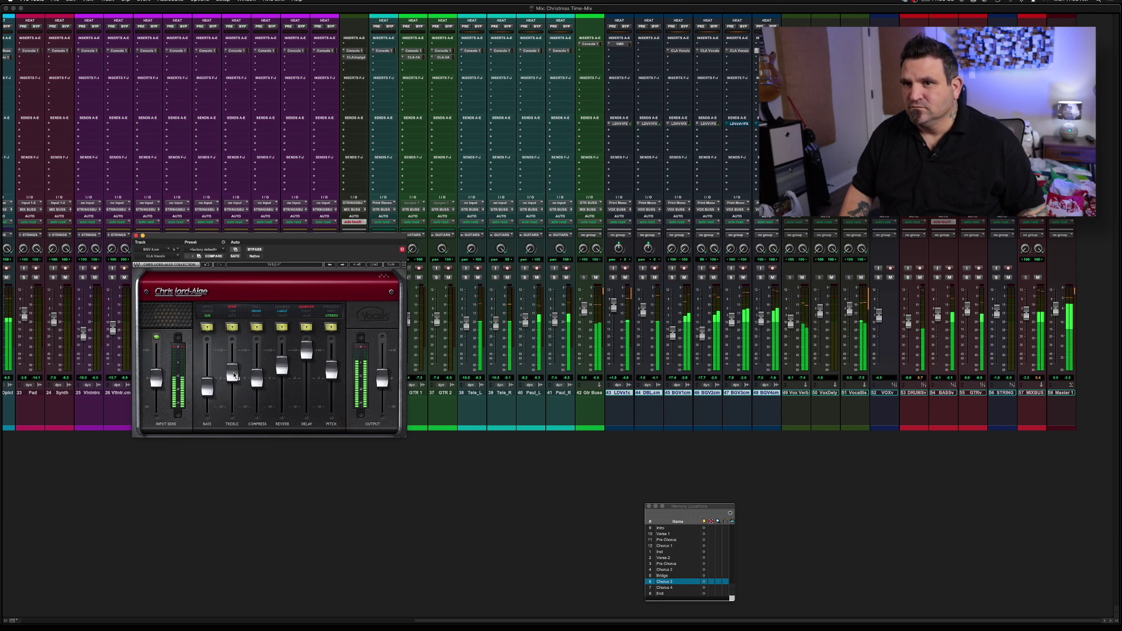
{"action": "left_click_drag", "start_coordinate": [207, 392], "coordinate": [207, 383]}
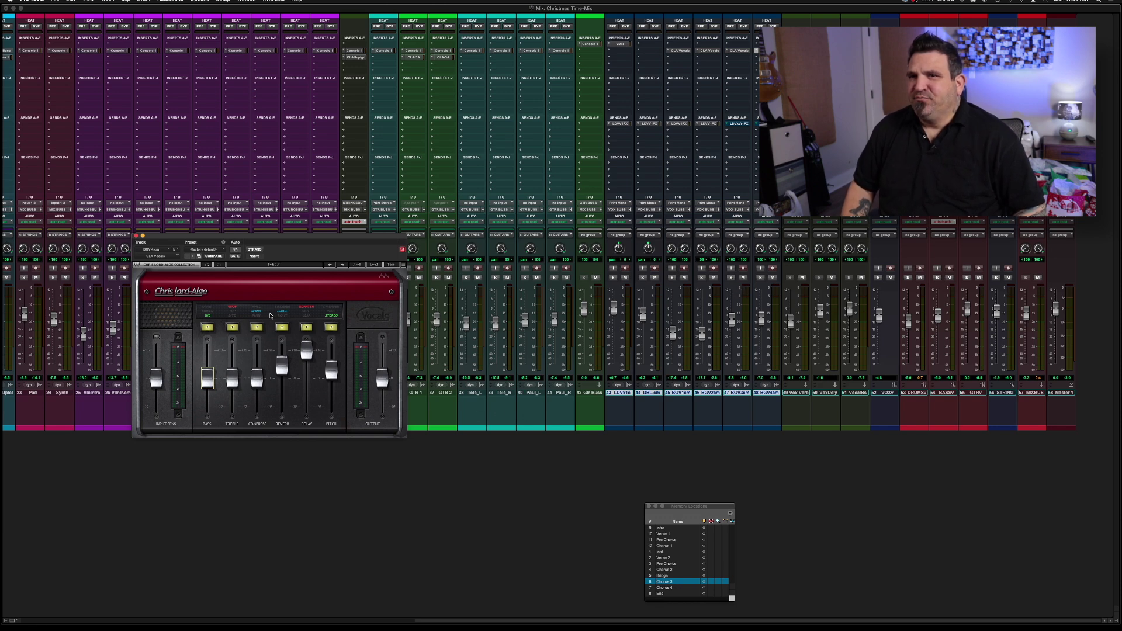
{"action": "left_click", "coordinate": [136, 236]}
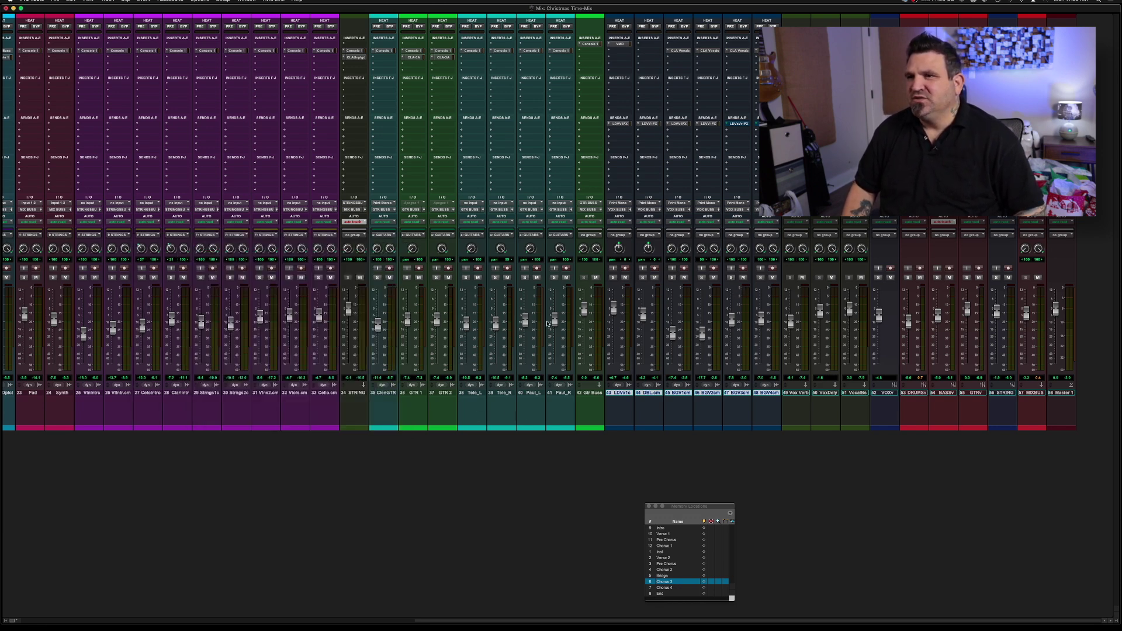
- Audition the Hit Maker and Shaker percussion from just before Chorus 4, soloing the Hit Maker track
{"action": "key", "text": "super+equal"}
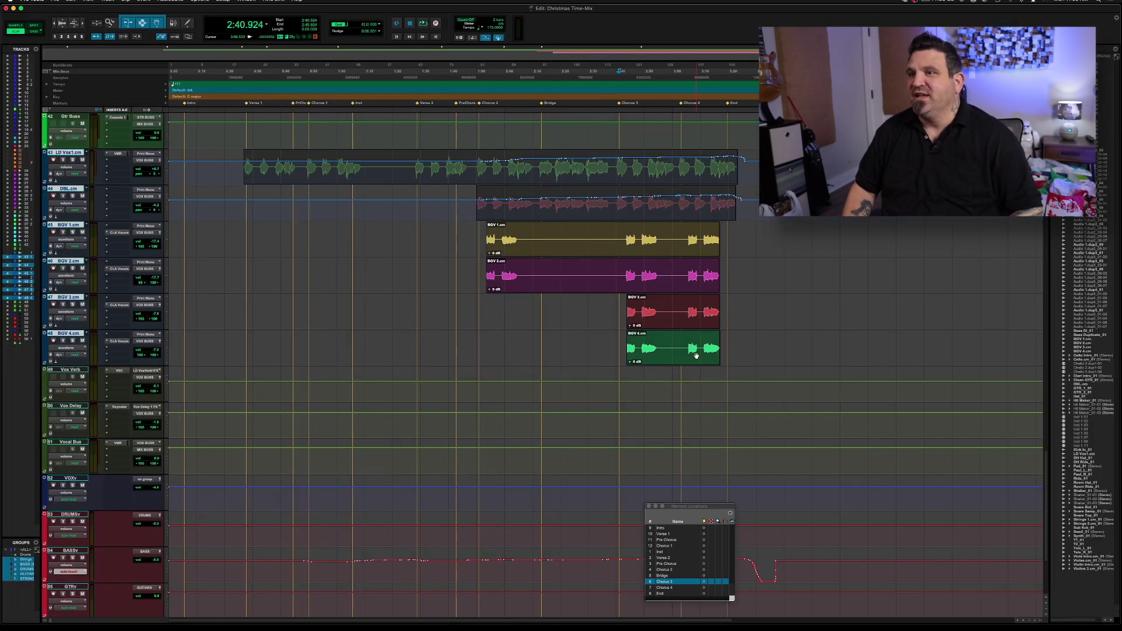
{"action": "scroll", "coordinate": [696, 356], "scroll_direction": "up", "scroll_amount": 20}
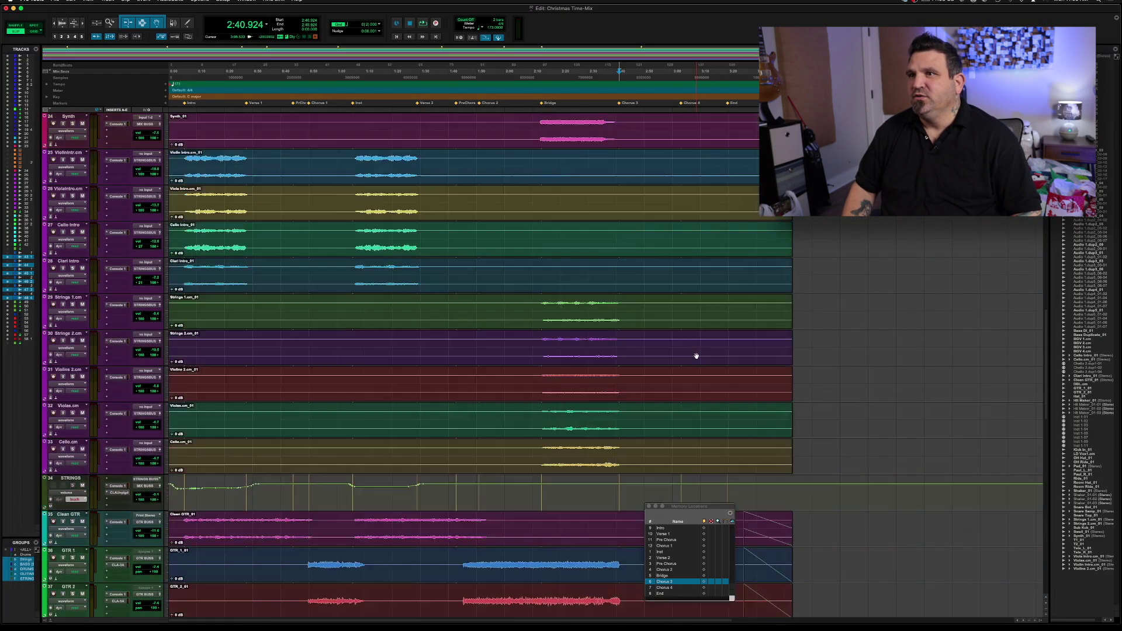
{"action": "scroll", "coordinate": [696, 356], "scroll_direction": "down", "scroll_amount": 4}
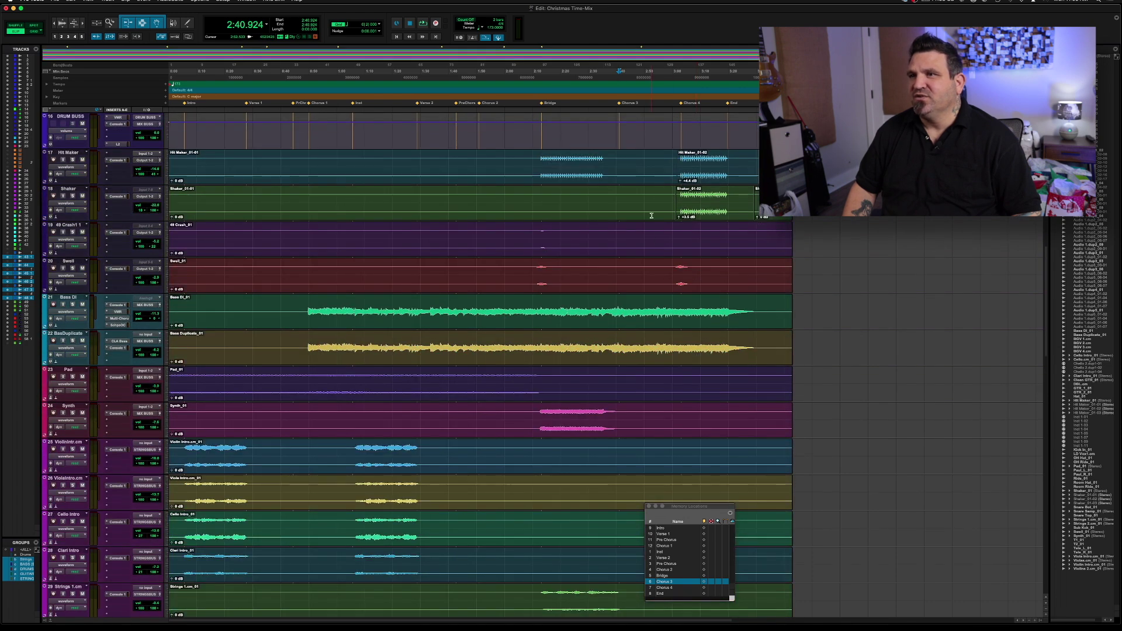
{"action": "left_click", "coordinate": [669, 155]}
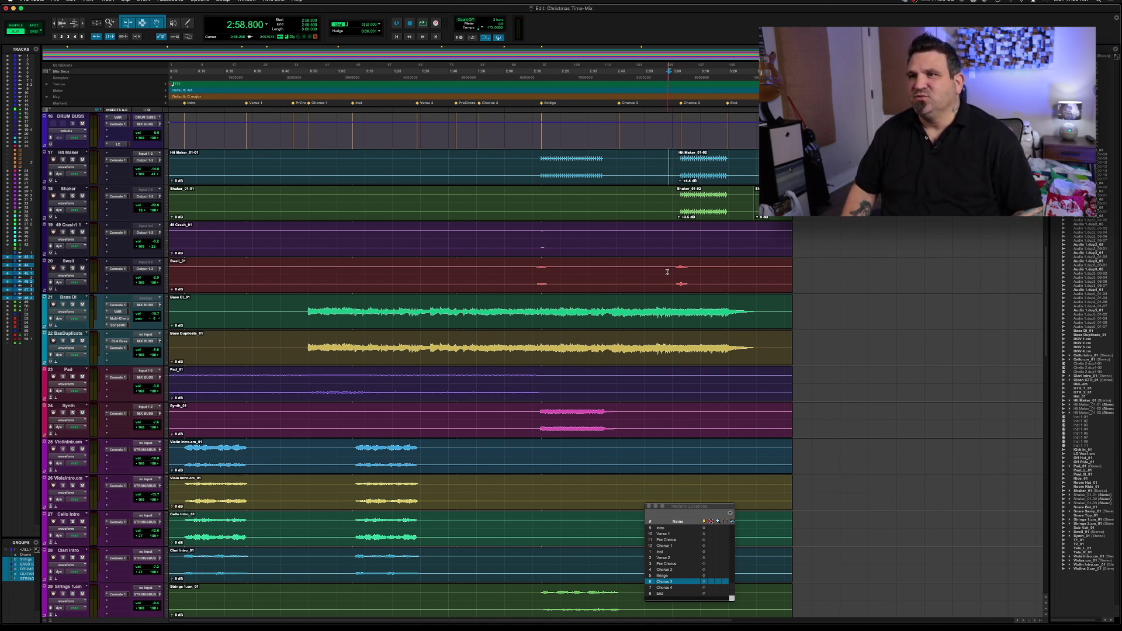
{"action": "key", "text": "space"}
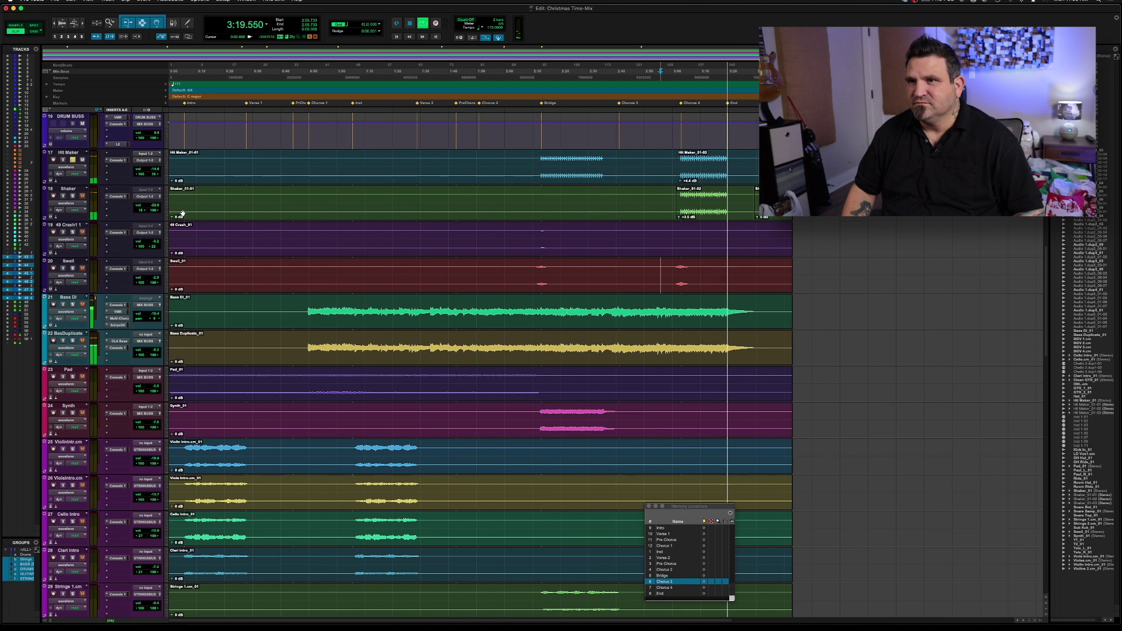
{"action": "key", "text": "space"}
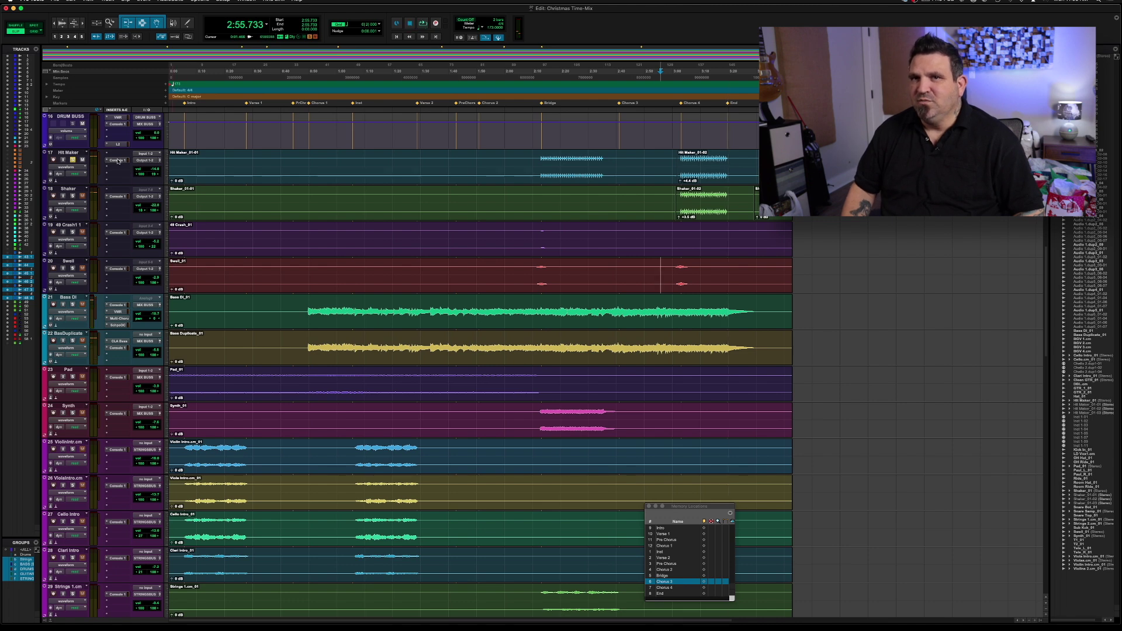
- Adjust the low cut in the Hit Maker track's Console 1 and add an Inf EQ insert that rolls off its low end
{"action": "left_click", "coordinate": [116, 160]}
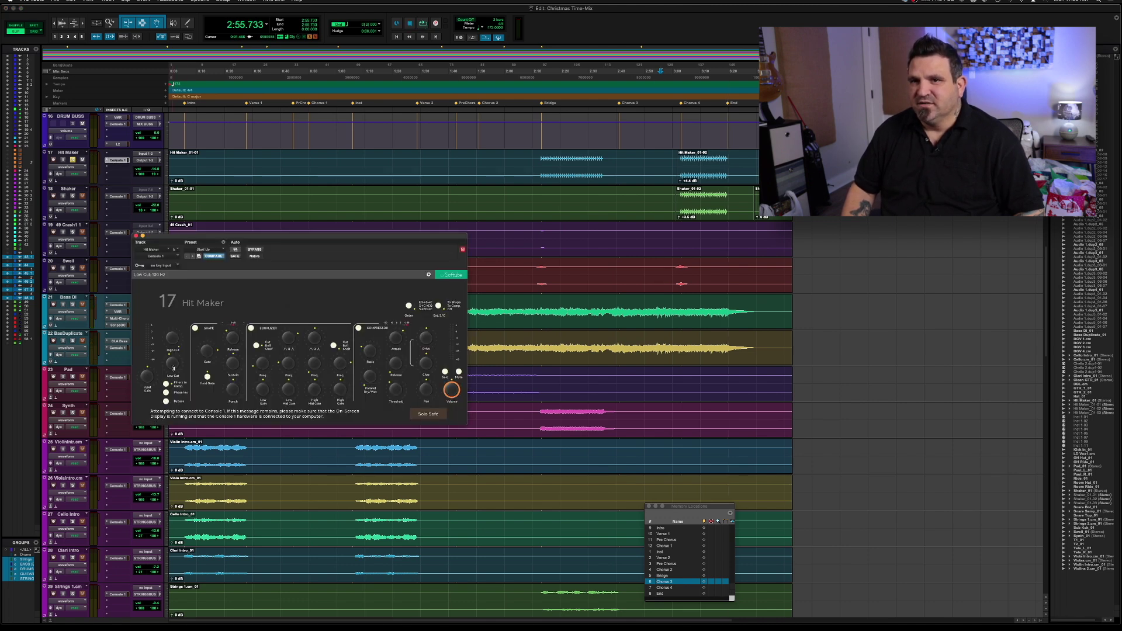
{"action": "left_click_drag", "start_coordinate": [172, 367], "coordinate": [171, 362]}
{"action": "left_click", "coordinate": [136, 237]}
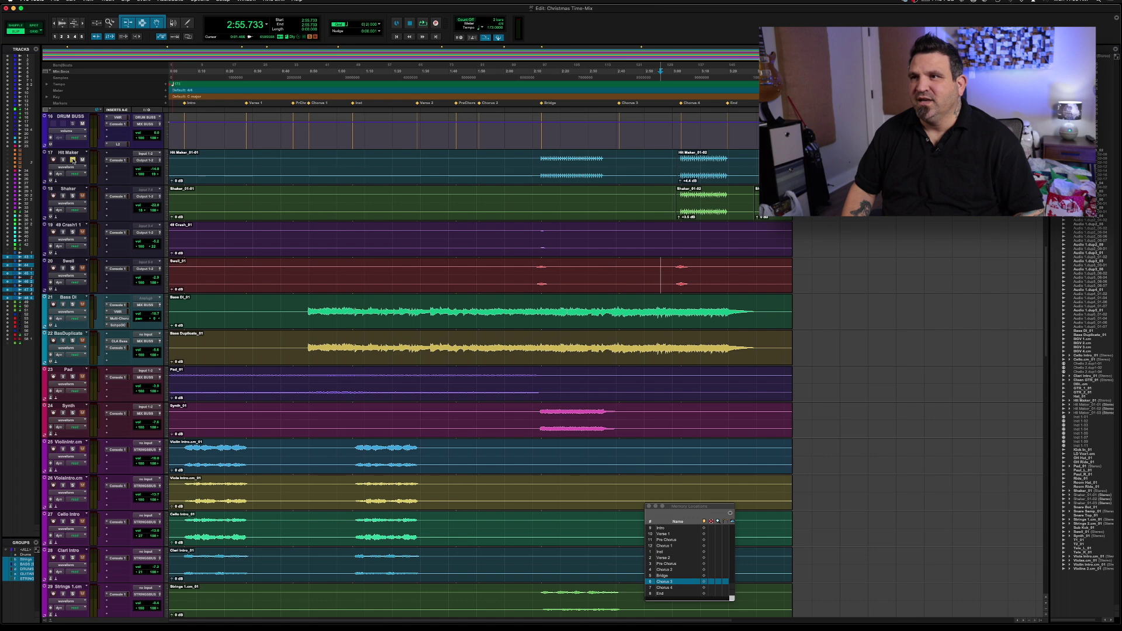
{"action": "scroll", "coordinate": [73, 161], "scroll_direction": "up", "scroll_amount": 3}
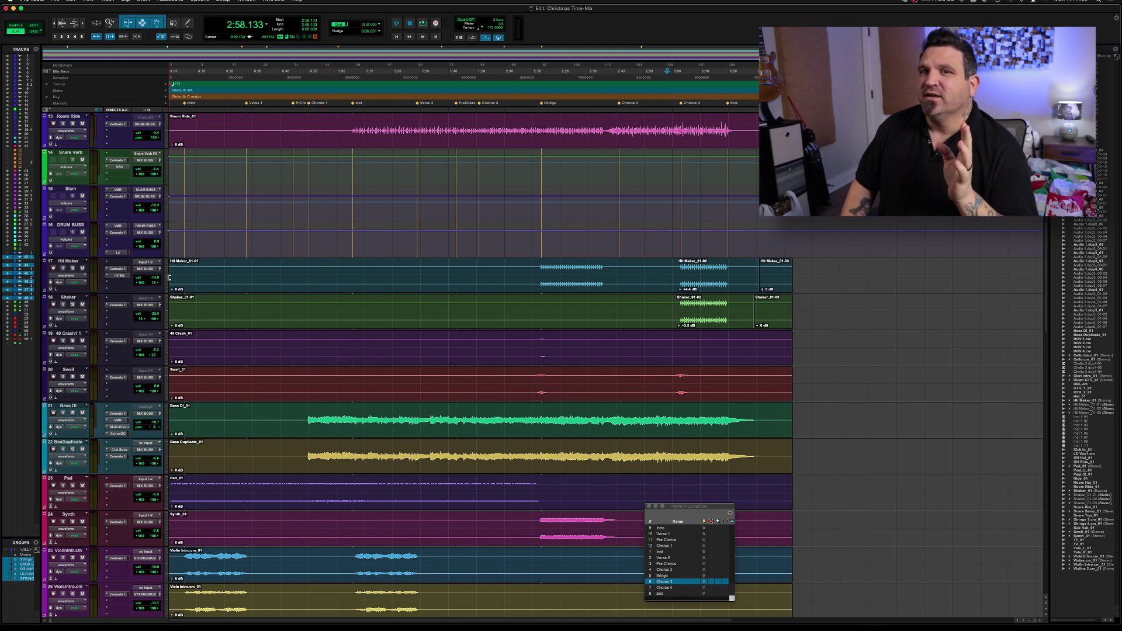
{"action": "scroll", "coordinate": [262, 275], "scroll_direction": "down", "scroll_amount": 3}
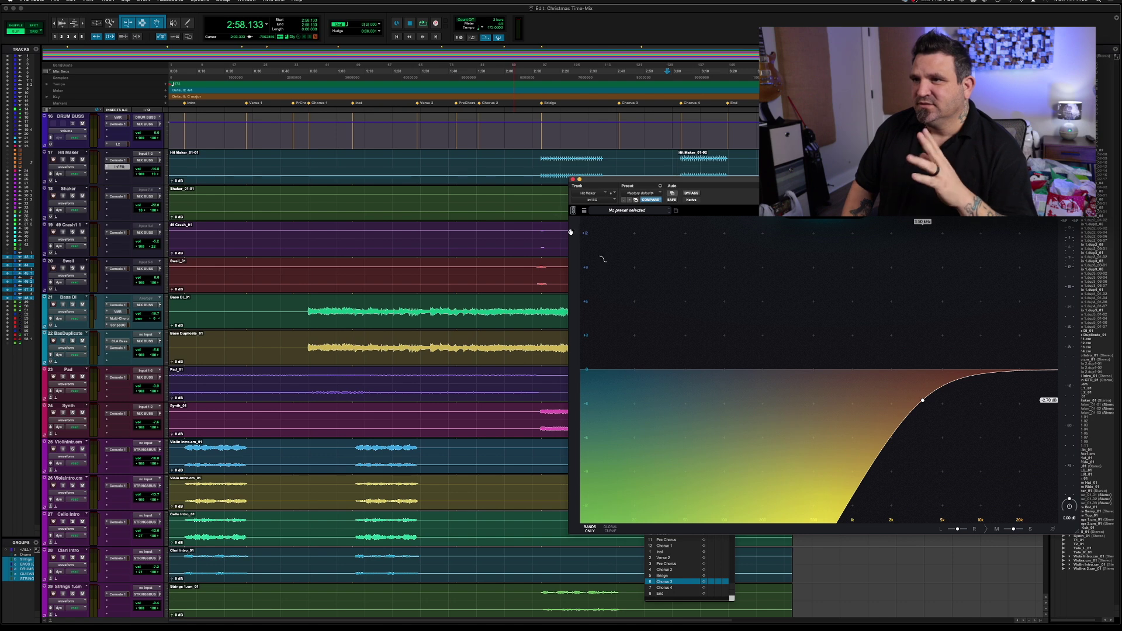
{"action": "left_click", "coordinate": [573, 180]}
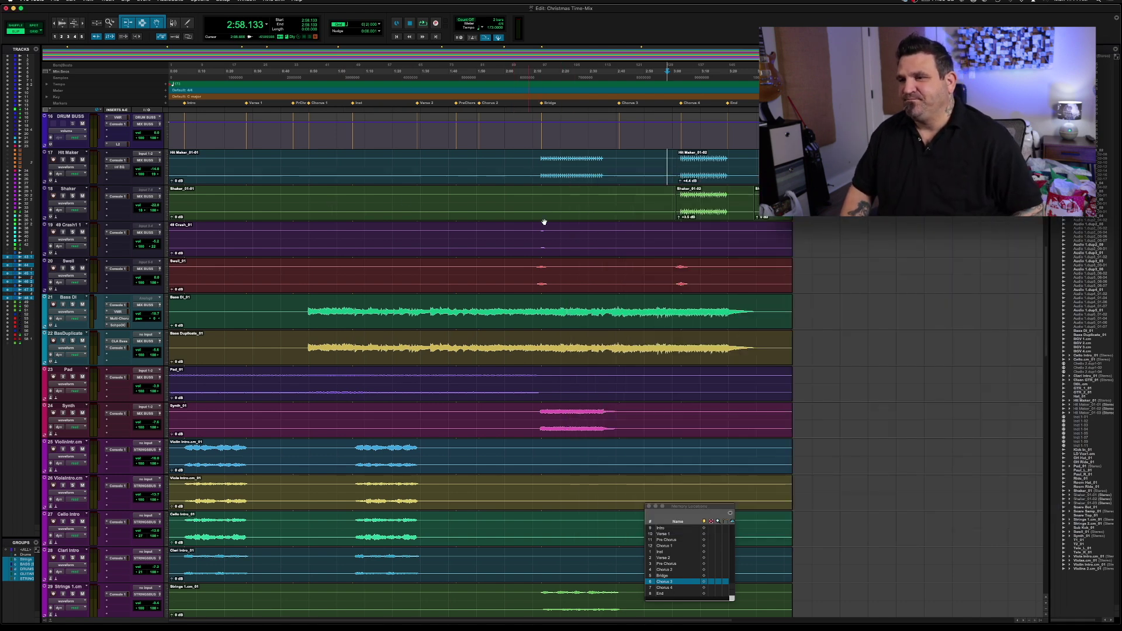
- Play the full mix from just before Chorus 4 through the ending, close the memory locations window, and return to the vocal tracks
{"action": "key", "text": "space"}
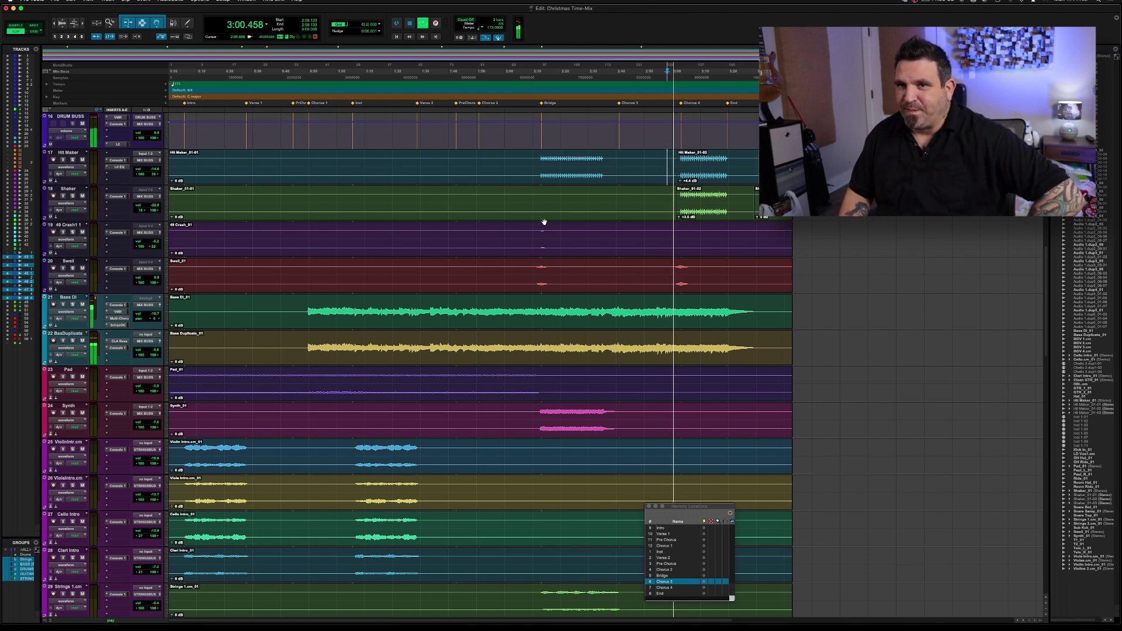
{"action": "left_click", "coordinate": [649, 506]}
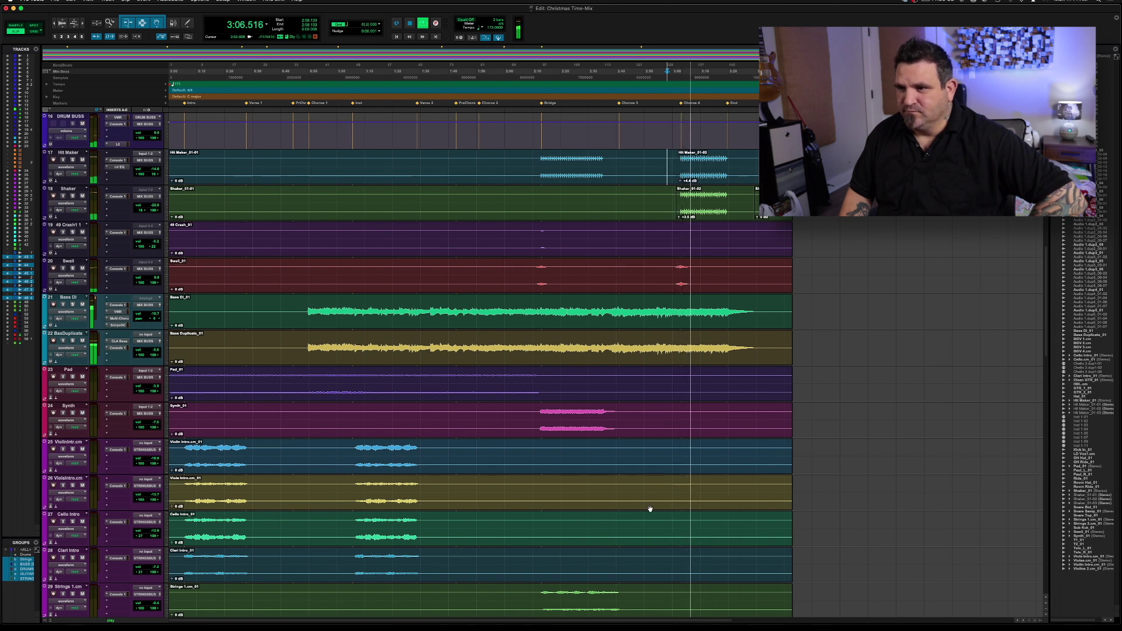
{"action": "scroll", "coordinate": [650, 508], "scroll_direction": "down", "scroll_amount": 10}
{"action": "scroll", "coordinate": [650, 508], "scroll_direction": "down", "scroll_amount": 7}
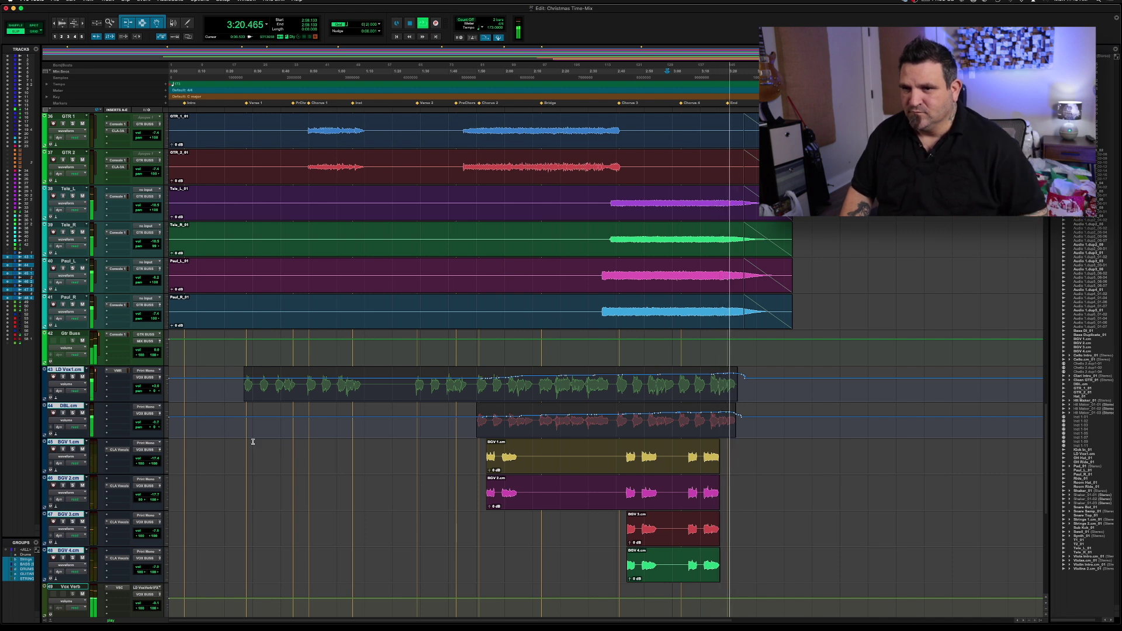
{"action": "key", "text": "space"}
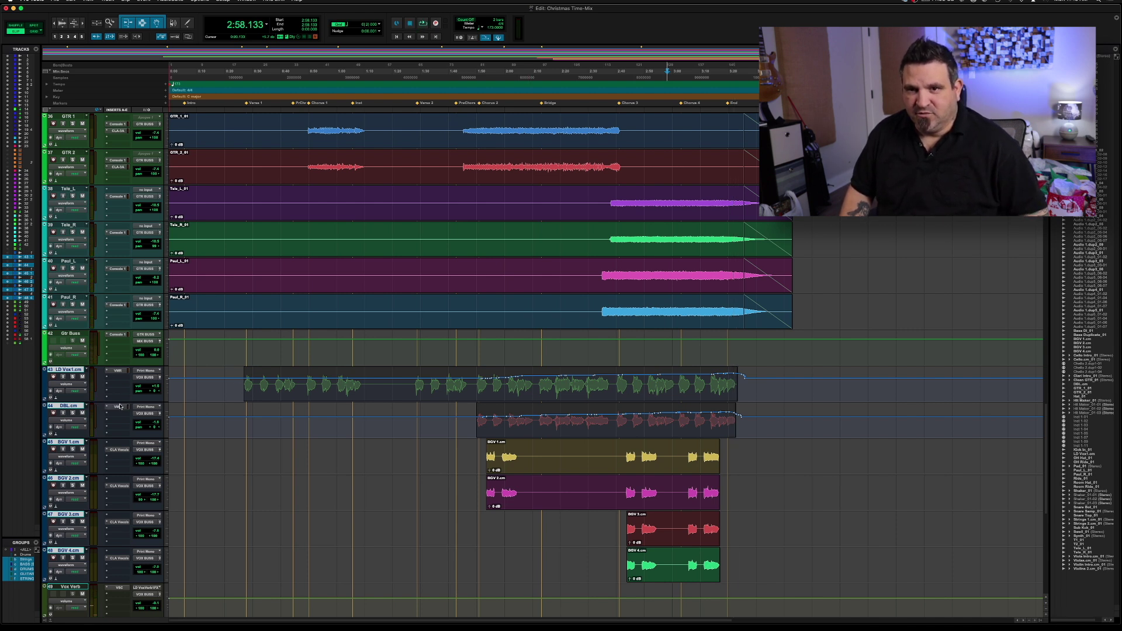
- Copy the lead vocal's VMR insert to DBL and tweak its FG-116 compressor and FG-S EQ while auditioning from just before Chorus 2
{"action": "left_click", "coordinate": [118, 407]}
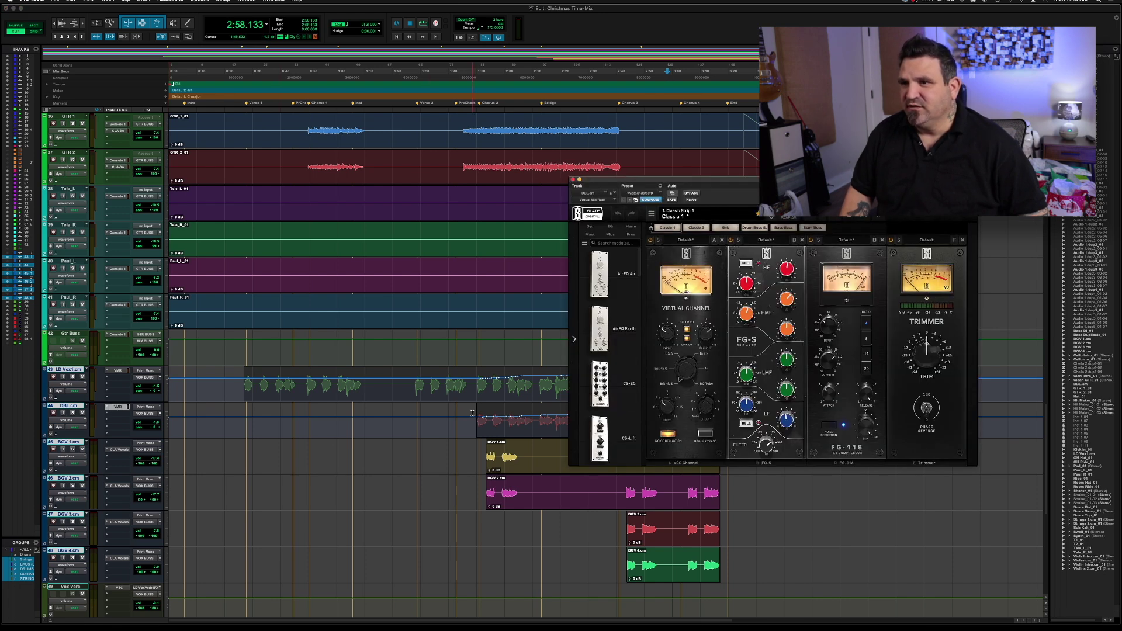
{"action": "key", "text": "space"}
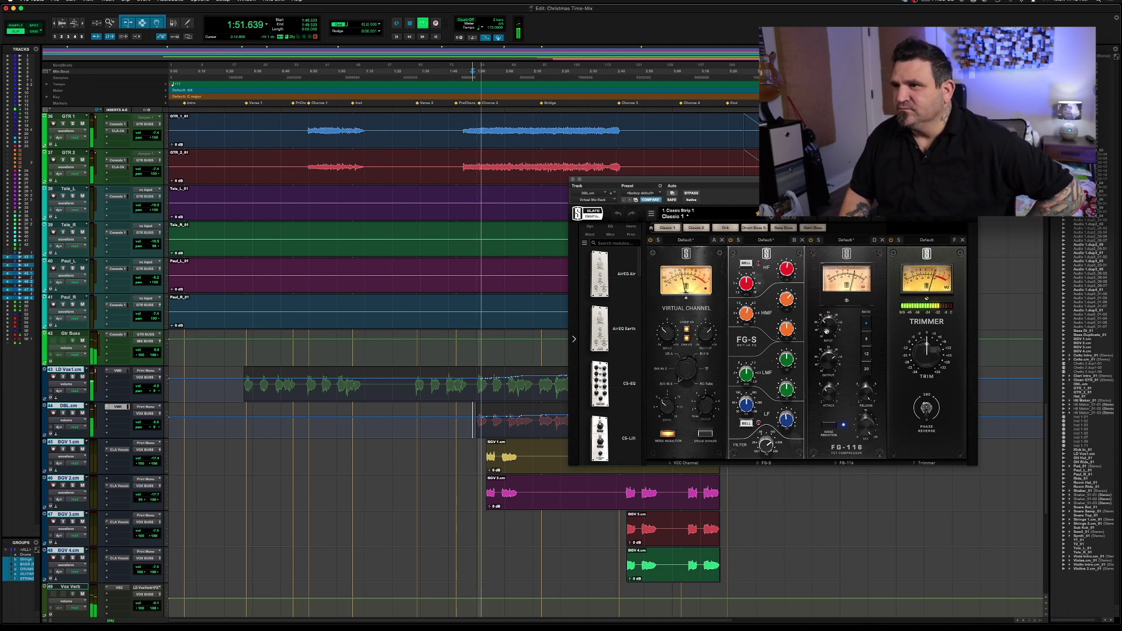
{"action": "left_click", "coordinate": [831, 364]}
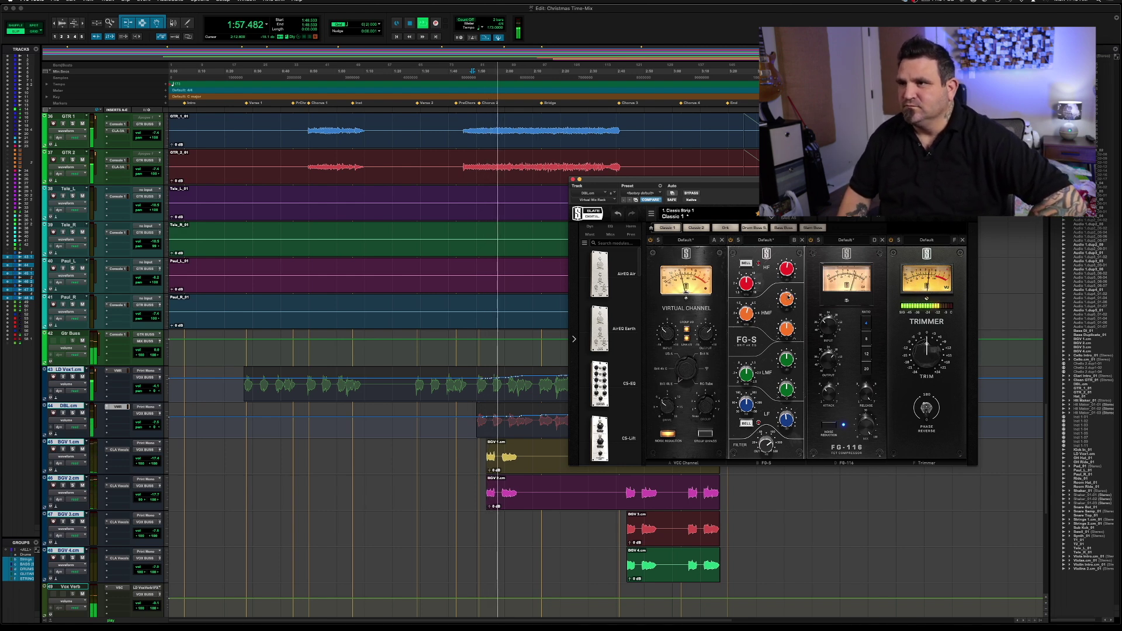
{"action": "mouse_move", "coordinate": [786, 294]}
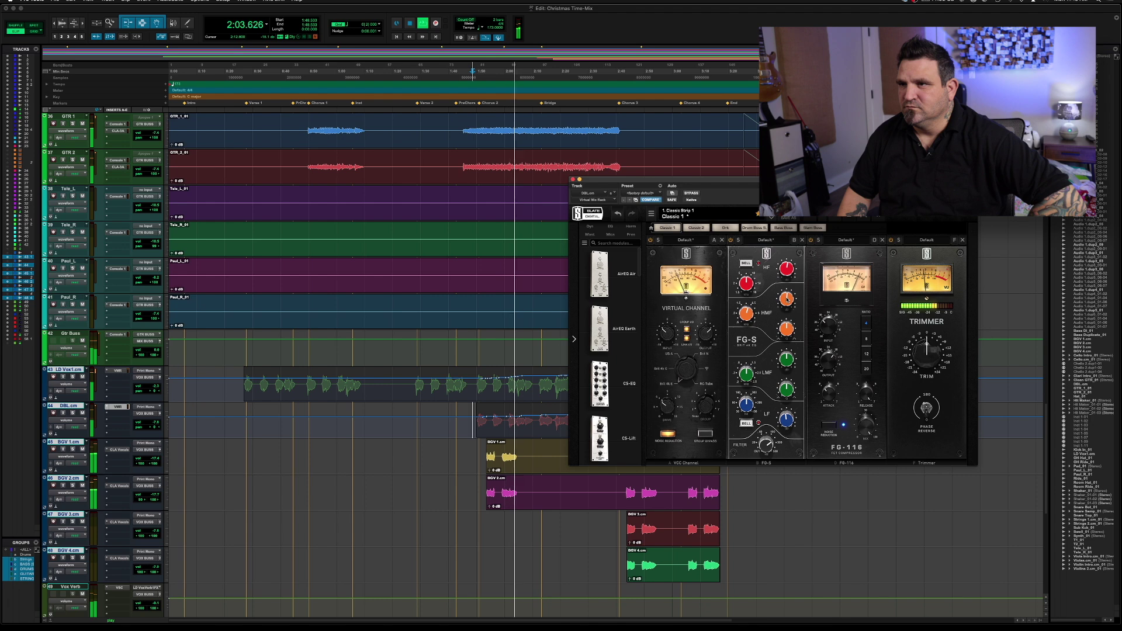
{"action": "left_click", "coordinate": [572, 180]}
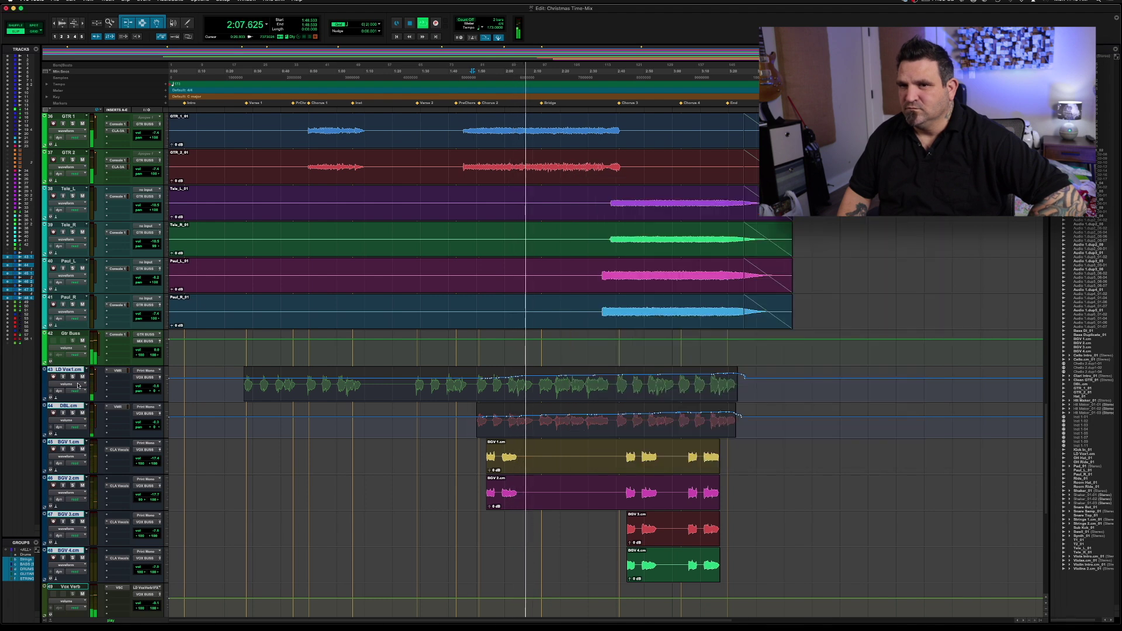
- Fine-tune the FG-S low-frequency band and FG-116 levels in the LD Vox1 track's VMR during playback, and close the plug-in
{"action": "left_click", "coordinate": [118, 372]}
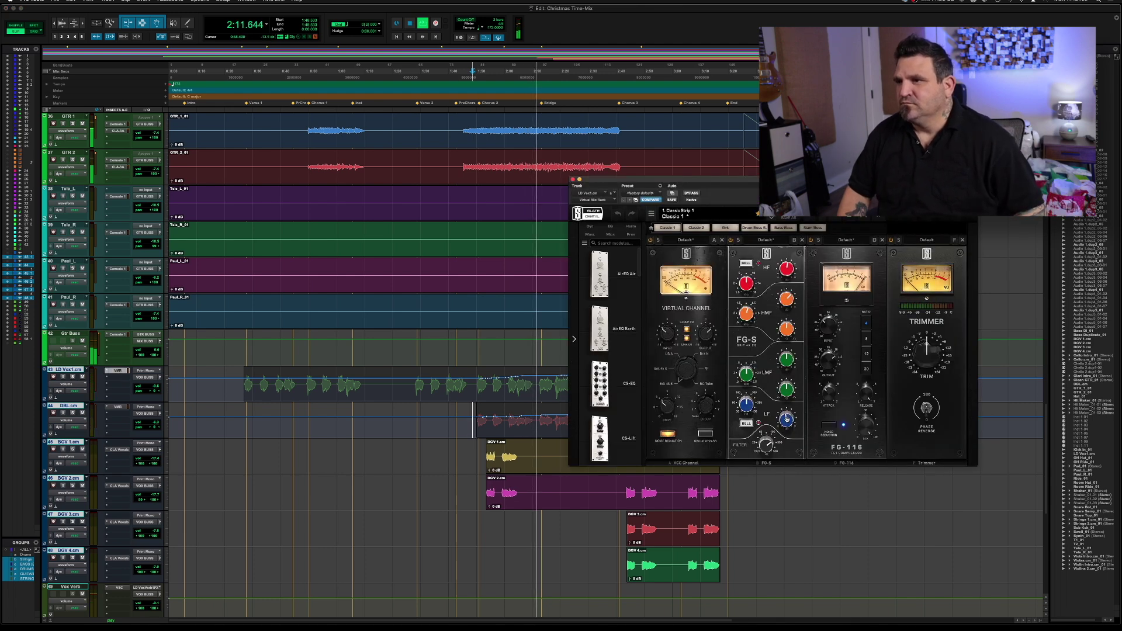
{"action": "mouse_move", "coordinate": [787, 419]}
{"action": "left_click_drag", "start_coordinate": [787, 419], "coordinate": [786, 417]}
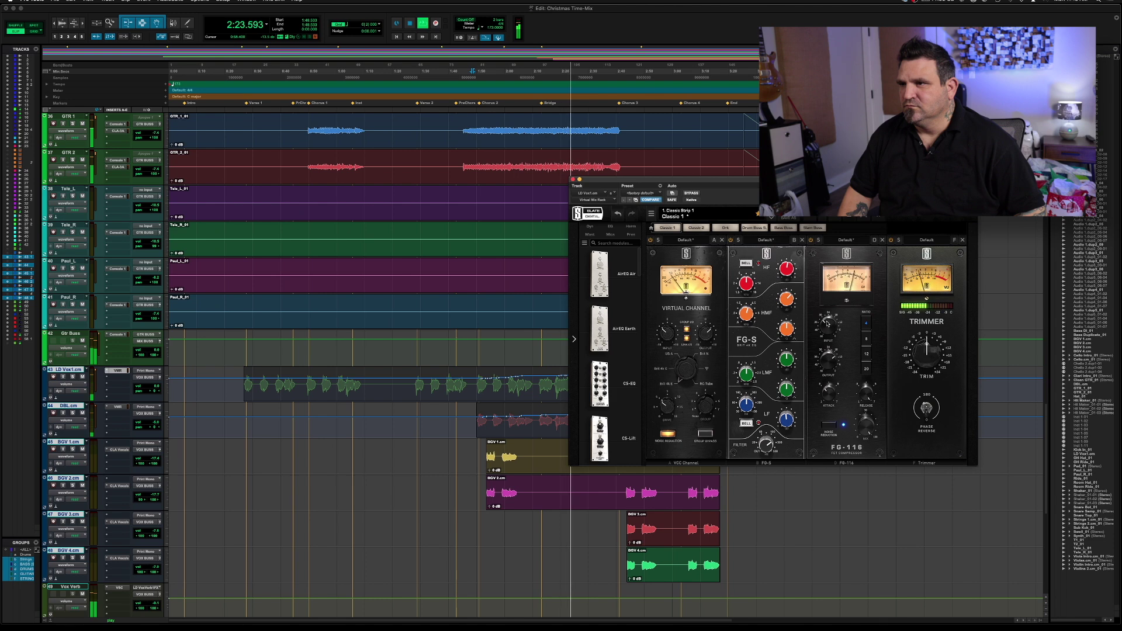
{"action": "left_click_drag", "start_coordinate": [826, 397], "coordinate": [828, 328]}
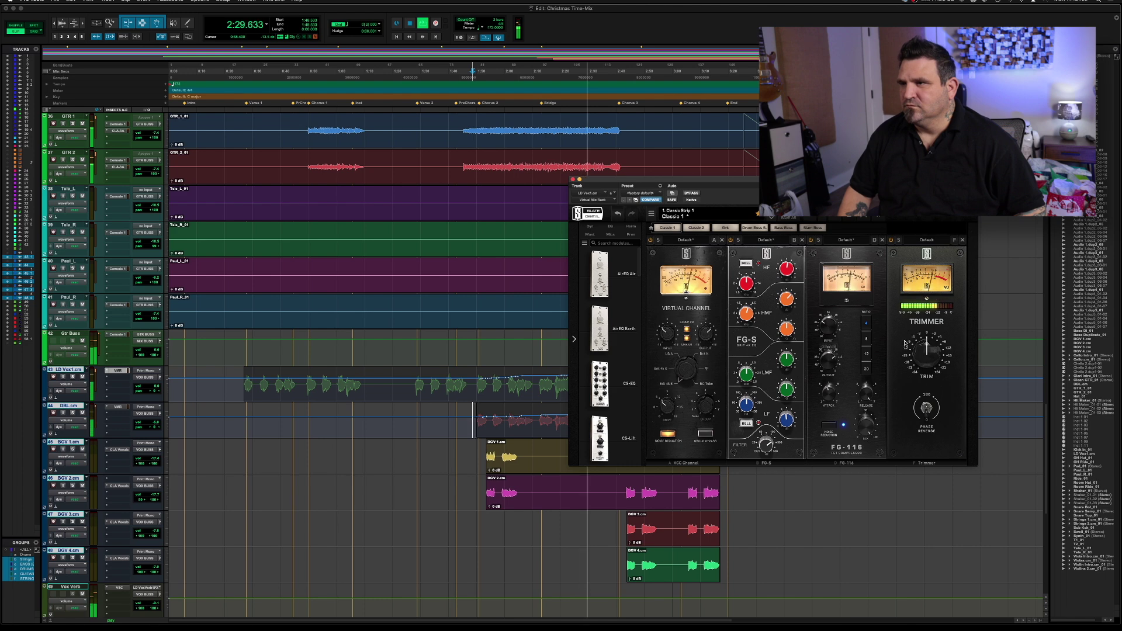
{"action": "mouse_move", "coordinate": [829, 364]}
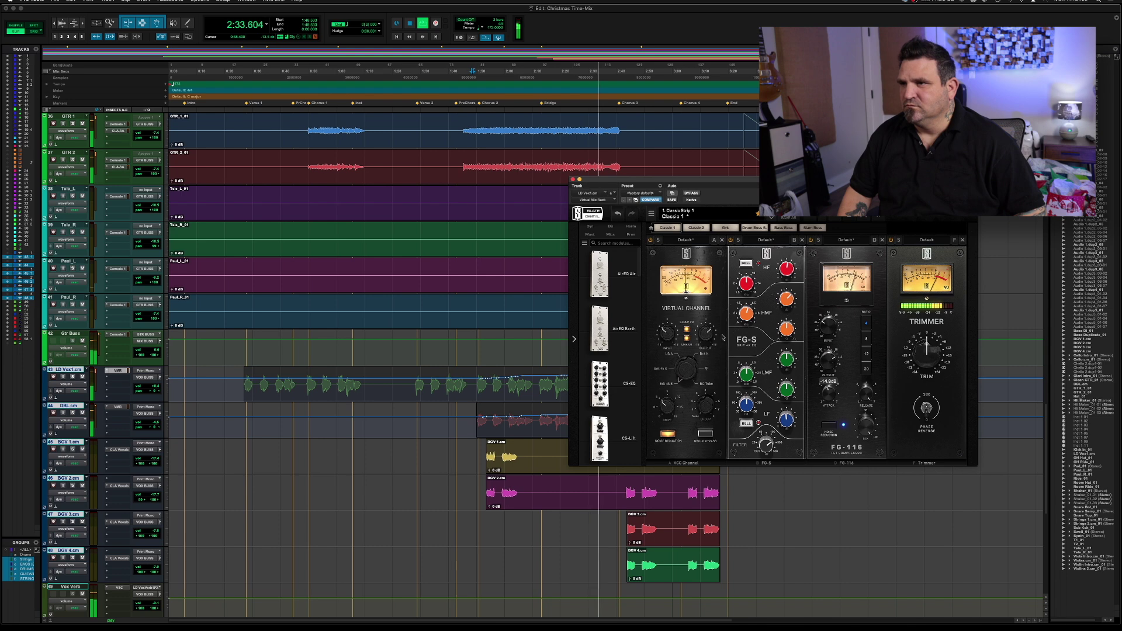
{"action": "left_click", "coordinate": [578, 179]}
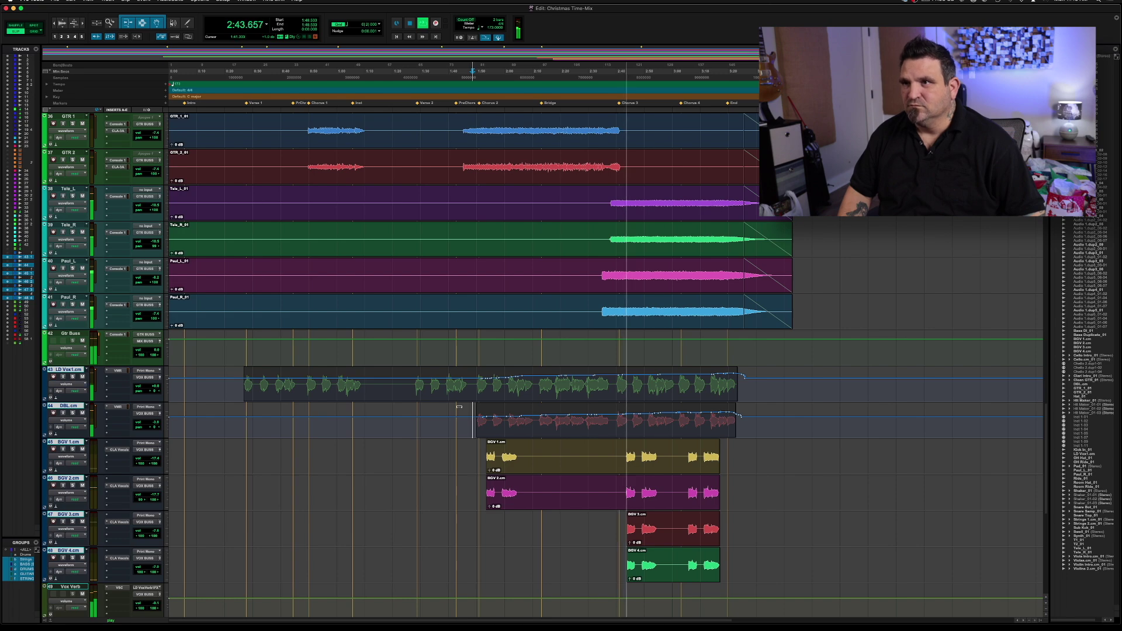
- Raise the T1 tom track's volume and audition the drum fill leading into Chorus 3
{"action": "scroll", "coordinate": [459, 406], "scroll_direction": "up", "scroll_amount": 5}
{"action": "scroll", "coordinate": [459, 406], "scroll_direction": "up", "scroll_amount": 12}
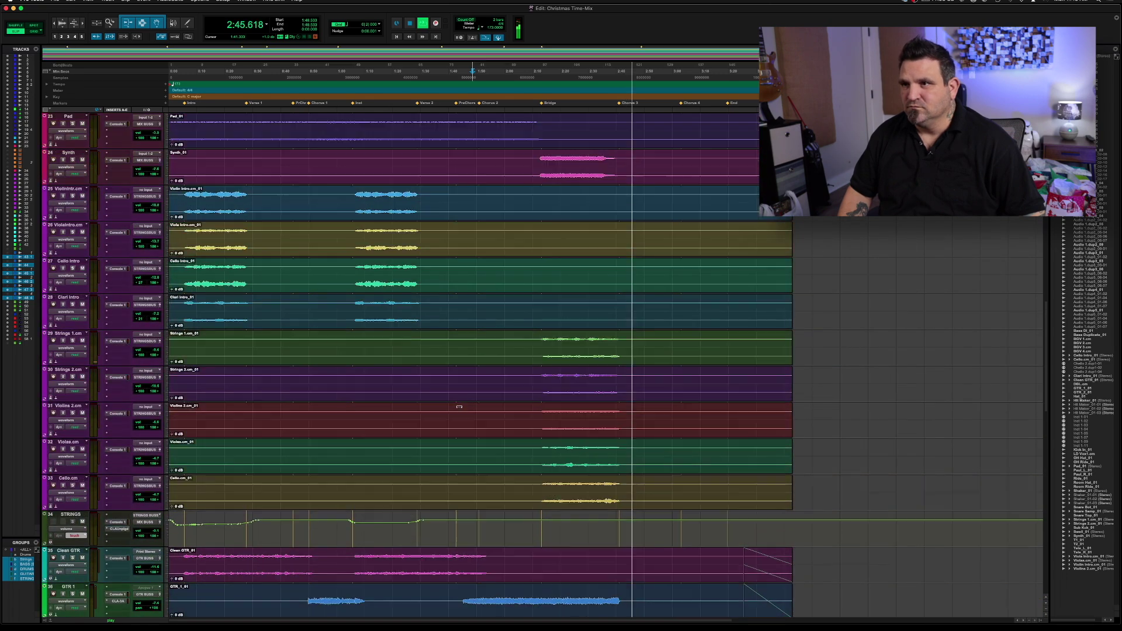
{"action": "scroll", "coordinate": [459, 406], "scroll_direction": "up", "scroll_amount": 15}
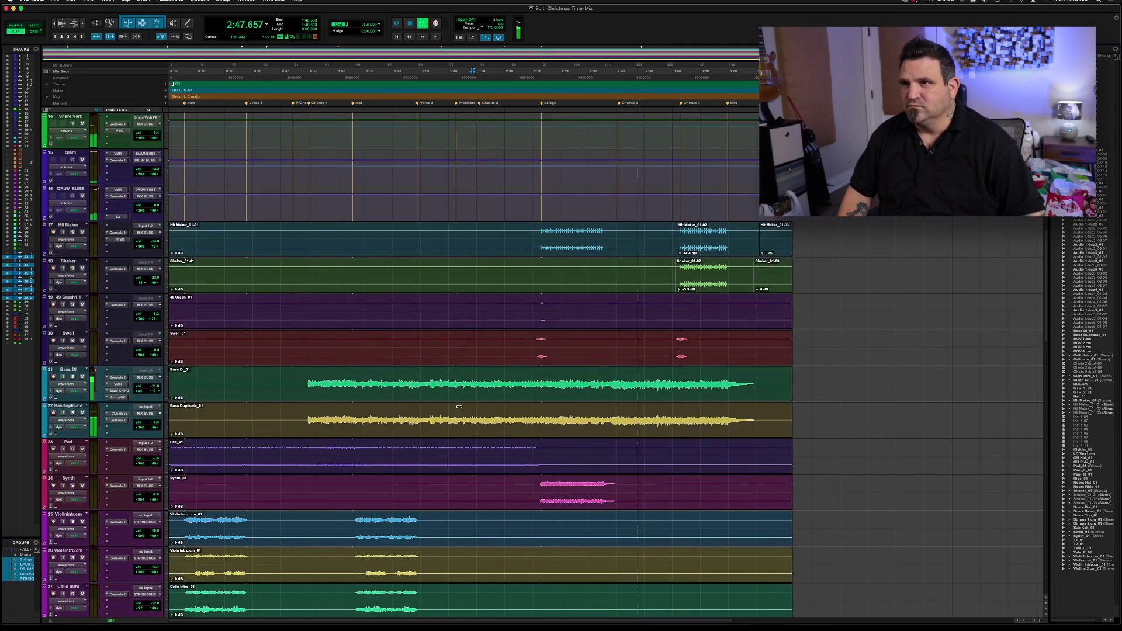
{"action": "key", "text": "space"}
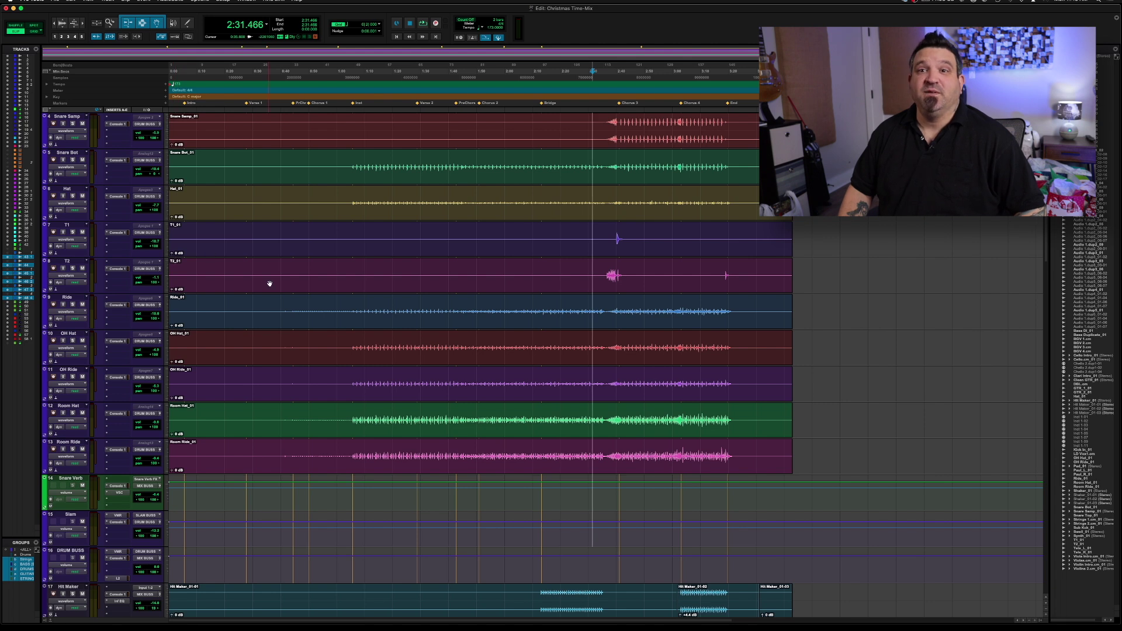
{"action": "key", "text": "space"}
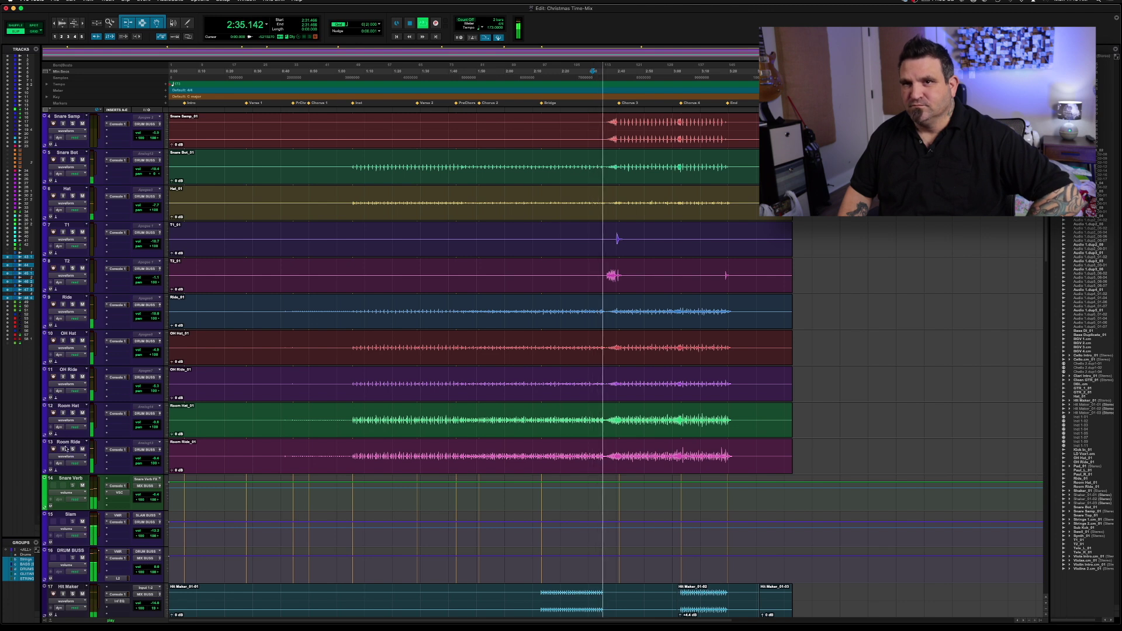
{"action": "key", "text": "space"}
{"action": "left_click", "coordinate": [149, 243]}
{"action": "left_click_drag", "start_coordinate": [149, 242], "coordinate": [149, 241]}
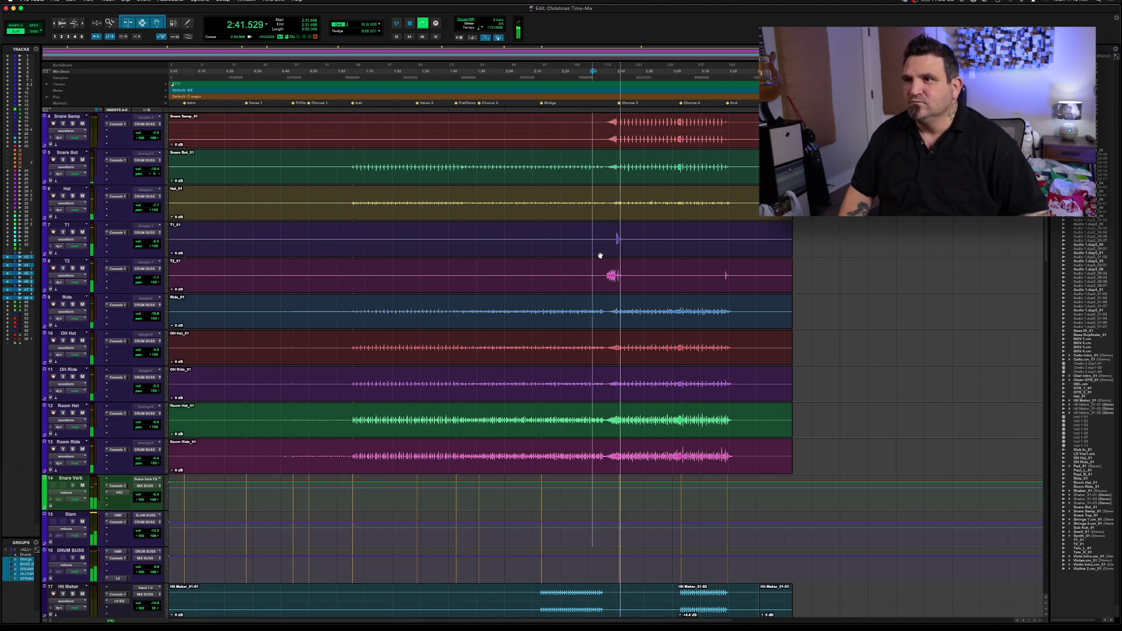
{"action": "key", "text": "space"}
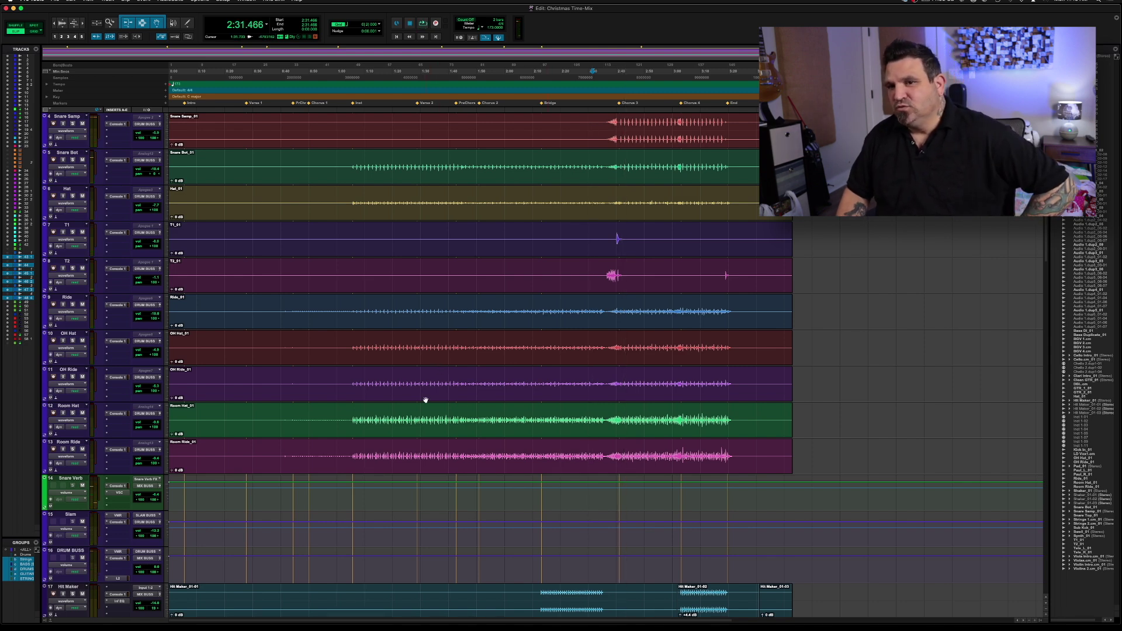
- Group the lead, DBL and four BGV vocal tracks as a Mix/Edit group named VOX, assigned to the VOXv VCA
{"action": "scroll", "coordinate": [426, 400], "scroll_direction": "down", "scroll_amount": 15}
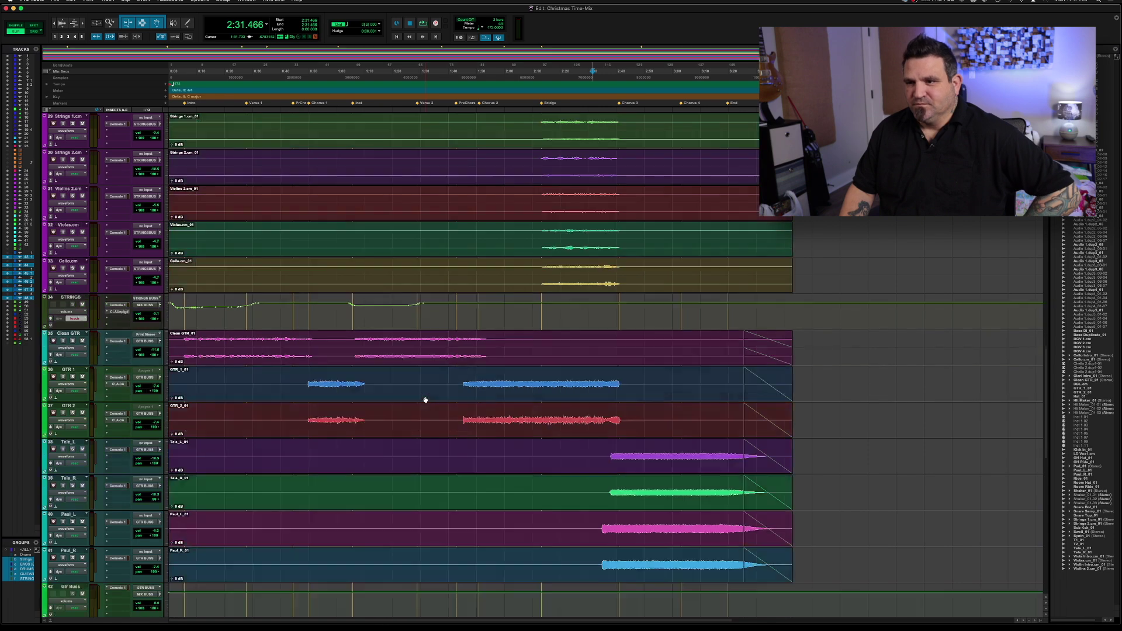
{"action": "key", "text": "super+equal"}
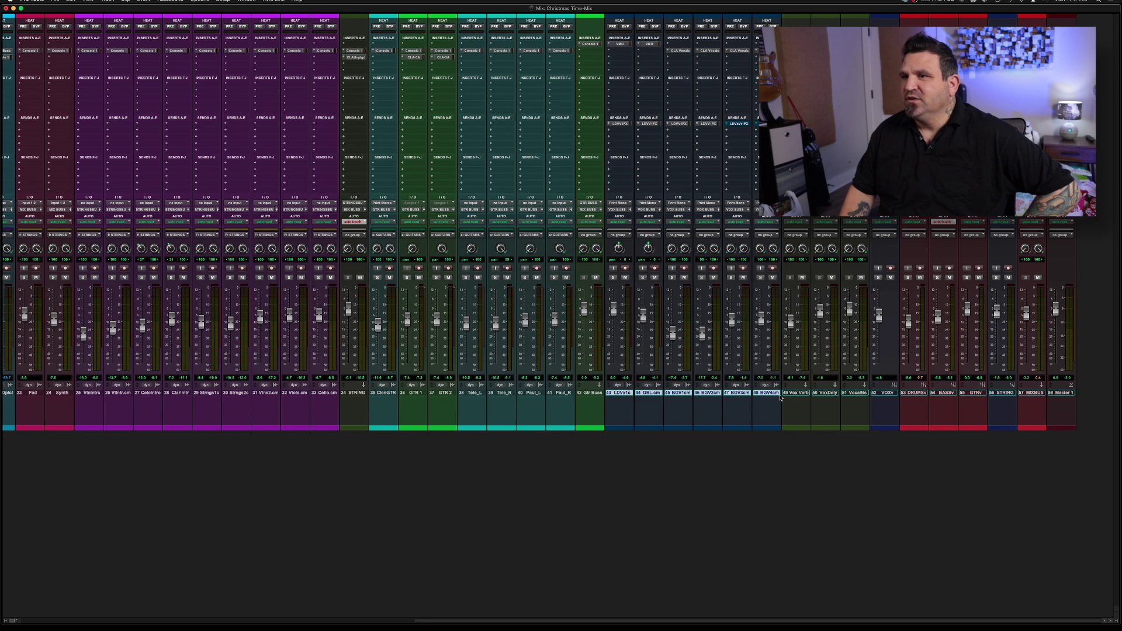
{"action": "key", "text": "super+g"}
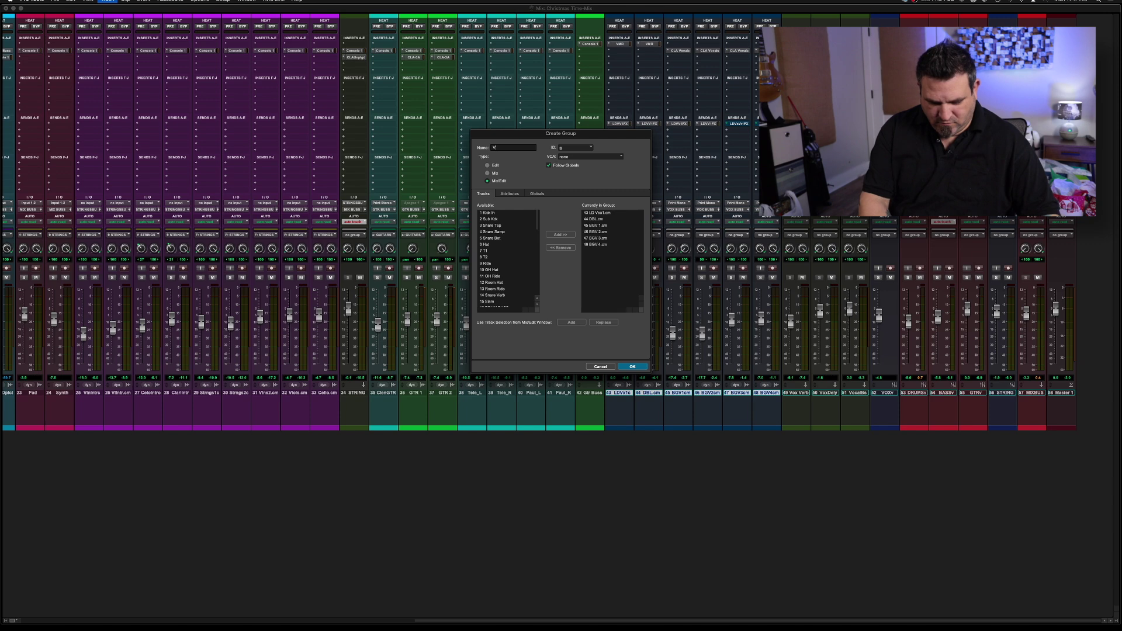
{"action": "left_click", "coordinate": [571, 156]}
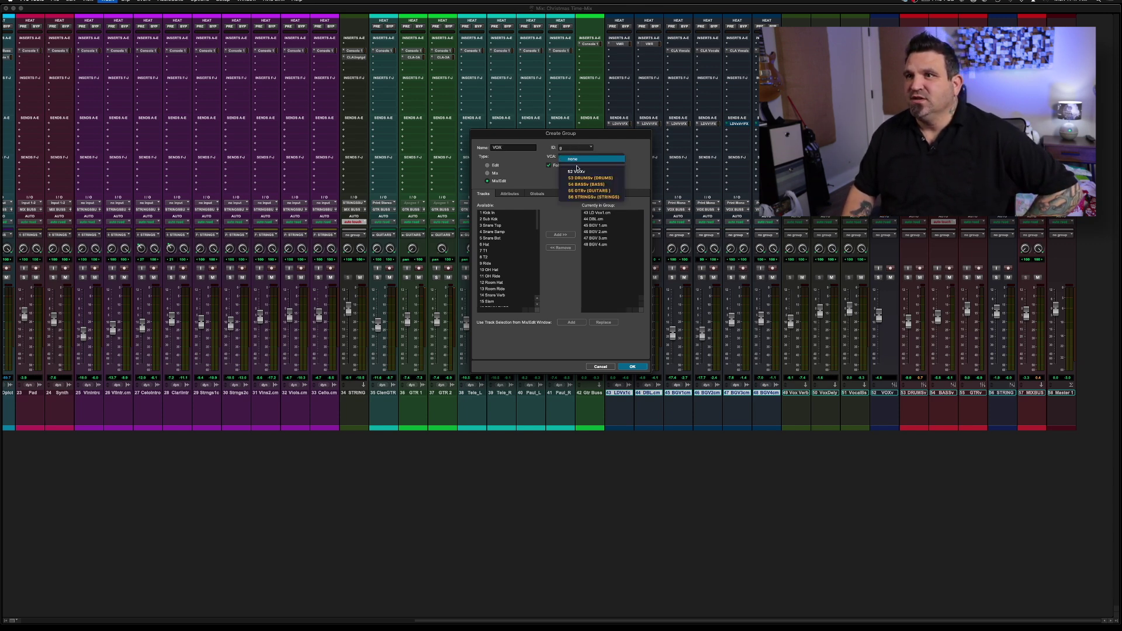
{"action": "left_click", "coordinate": [594, 172]}
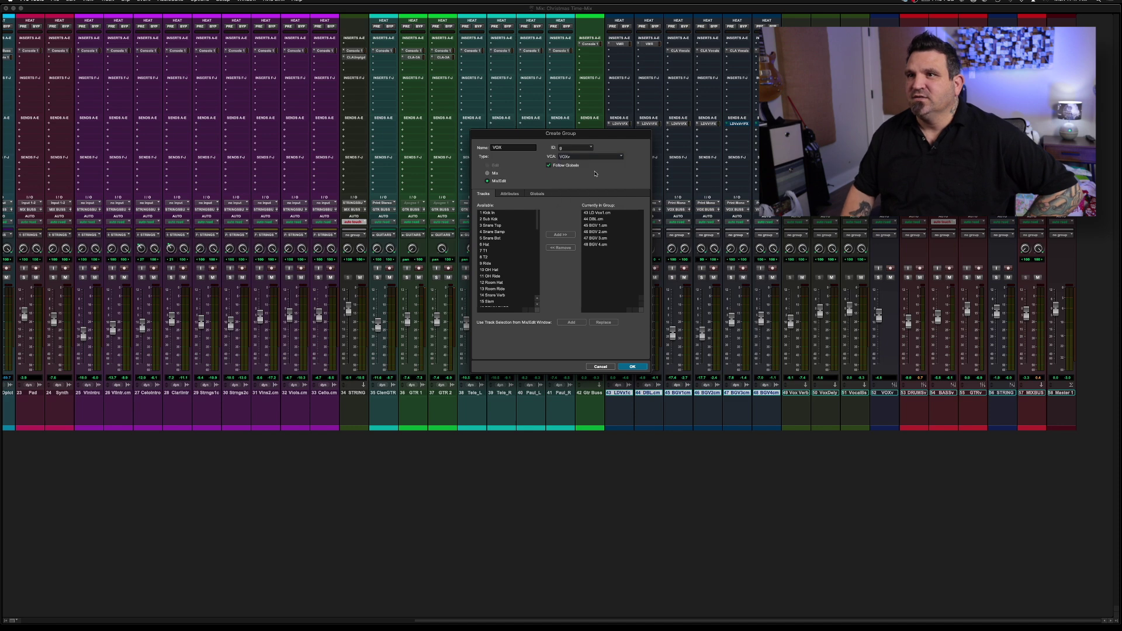
{"action": "left_click", "coordinate": [633, 367]}
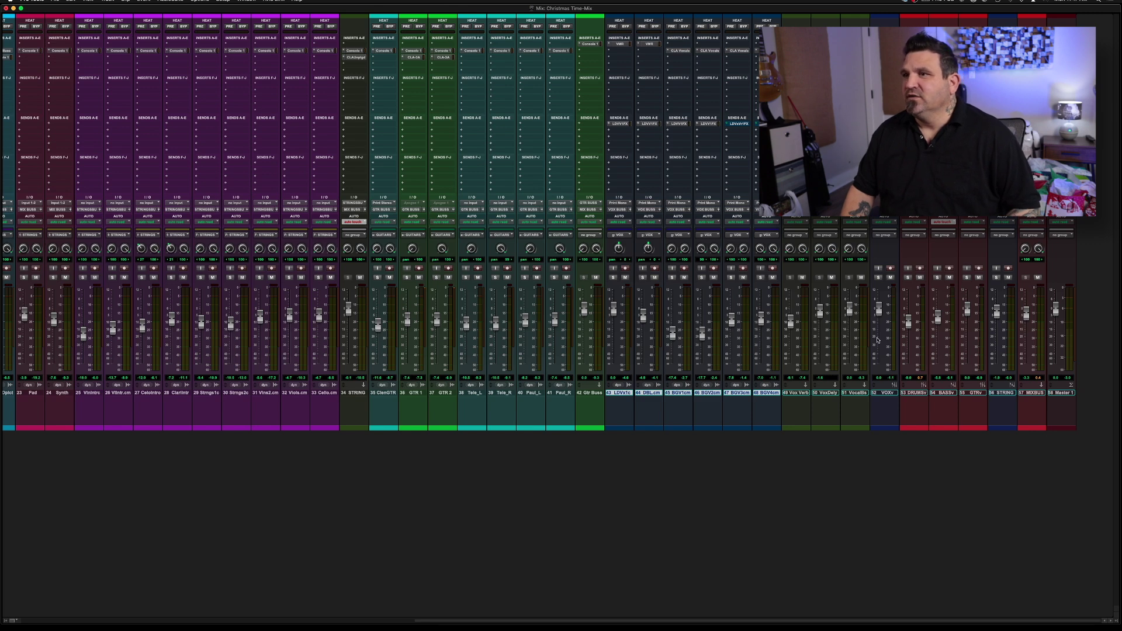
- Play the mix and boost the high-band gain in the Gtr Buss track's Console 1 equalizer, closing the plug-in when done
{"action": "key", "text": "space"}
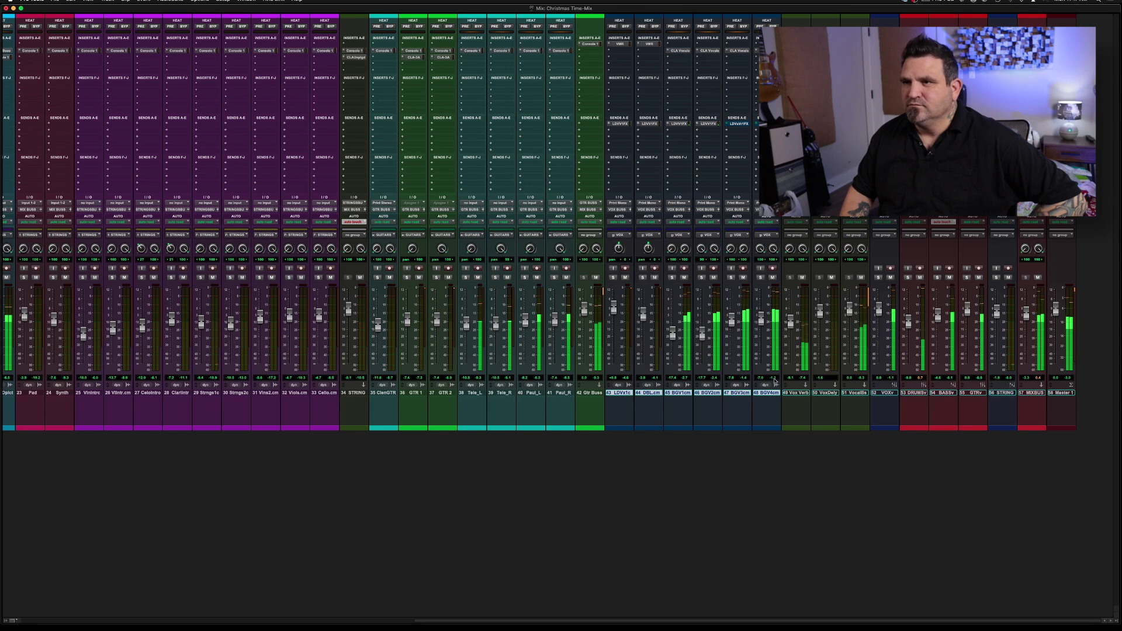
{"action": "left_click", "coordinate": [465, 277]}
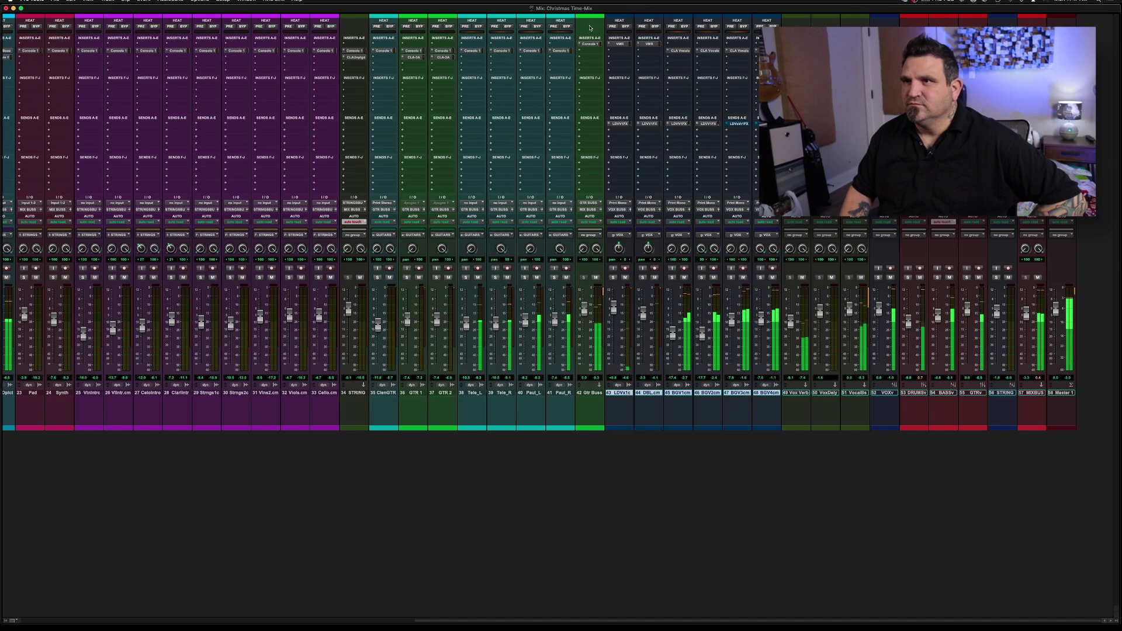
{"action": "left_click", "coordinate": [589, 44]}
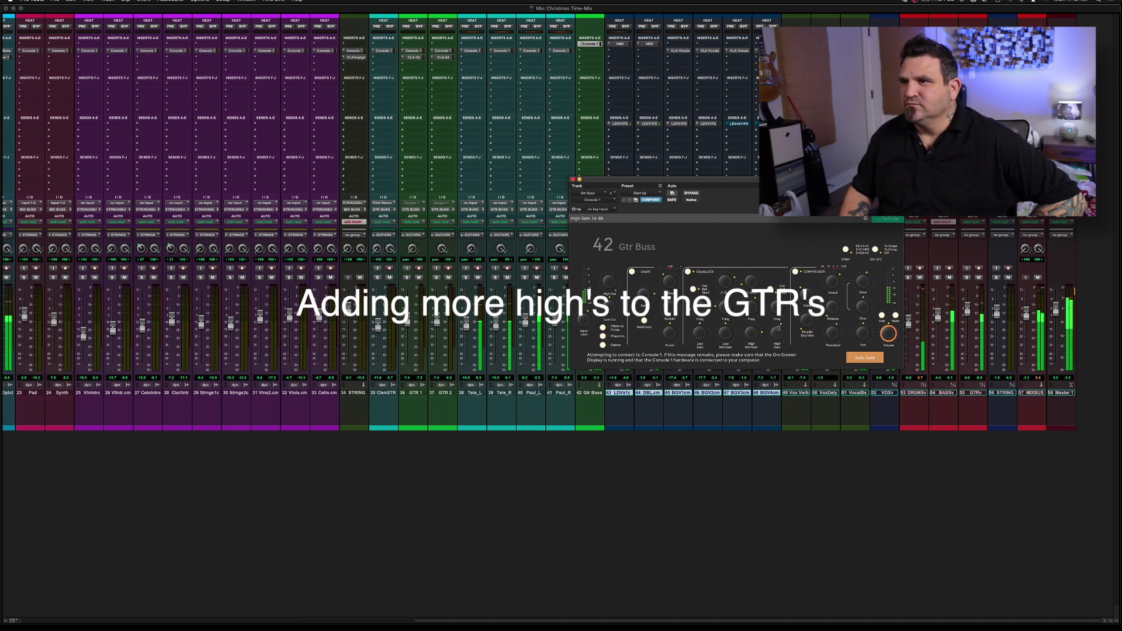
{"action": "left_click", "coordinate": [572, 180]}
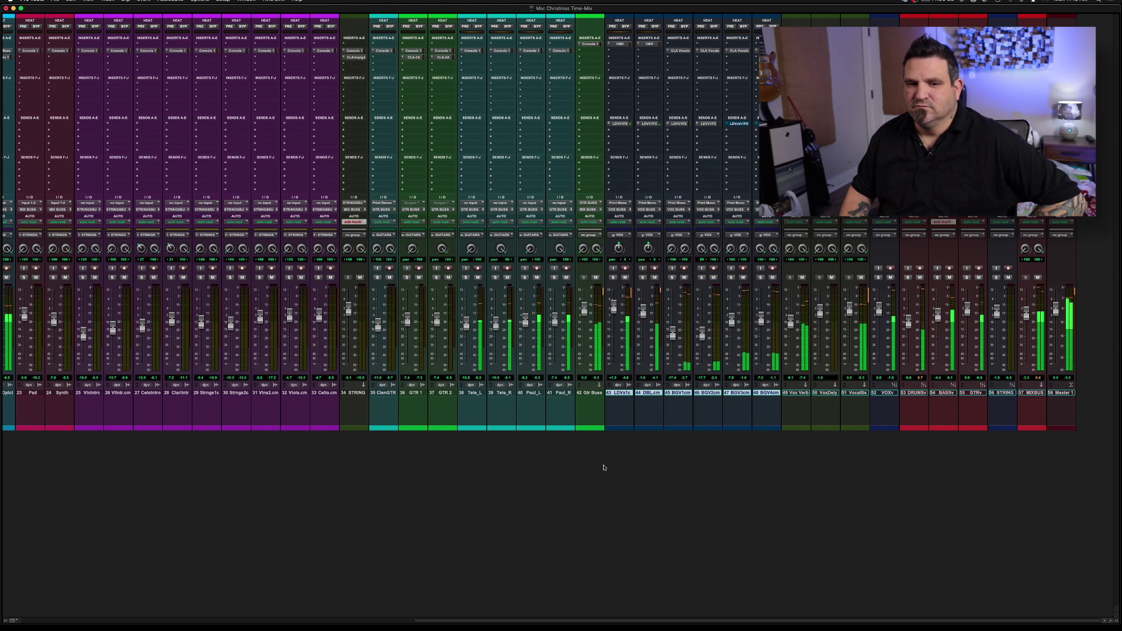
- Compare the DRUM BUSS sound with its Virtual Mix Rack bypassed and active during playback, and close the plug-in
{"action": "scroll", "coordinate": [603, 468], "scroll_direction": "left", "scroll_amount": 15}
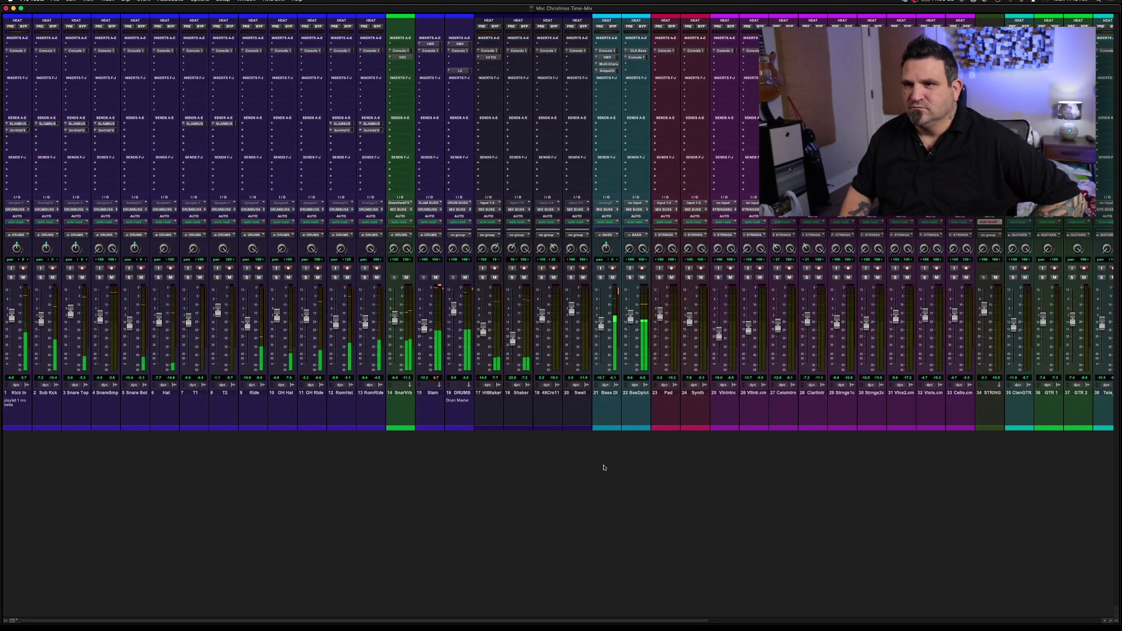
{"action": "left_click", "coordinate": [464, 45]}
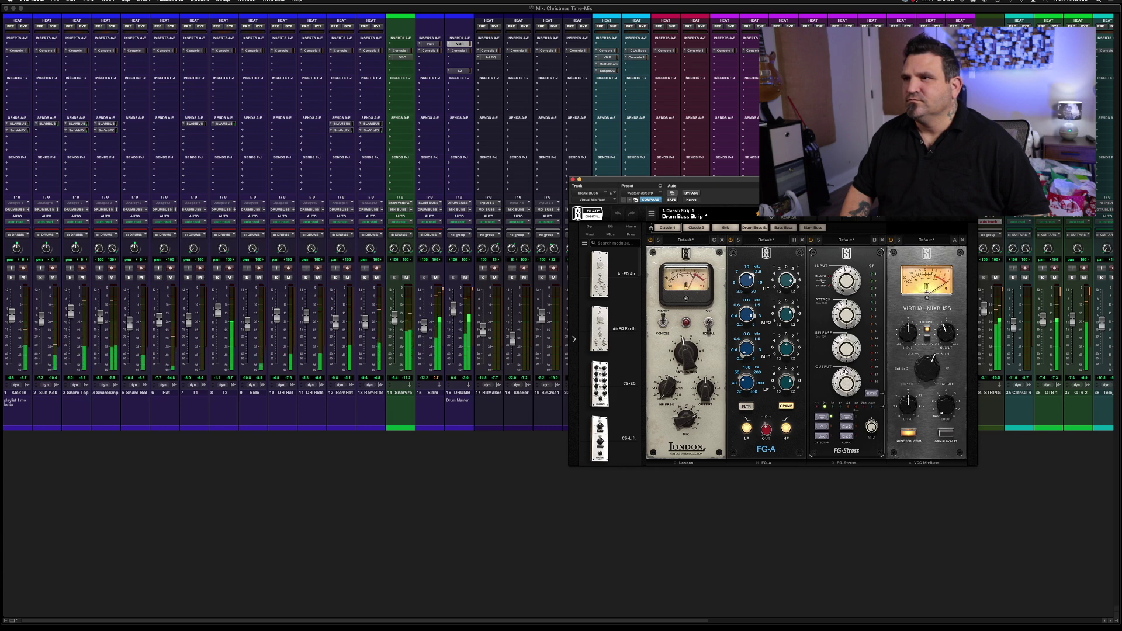
{"action": "left_click", "coordinate": [692, 193]}
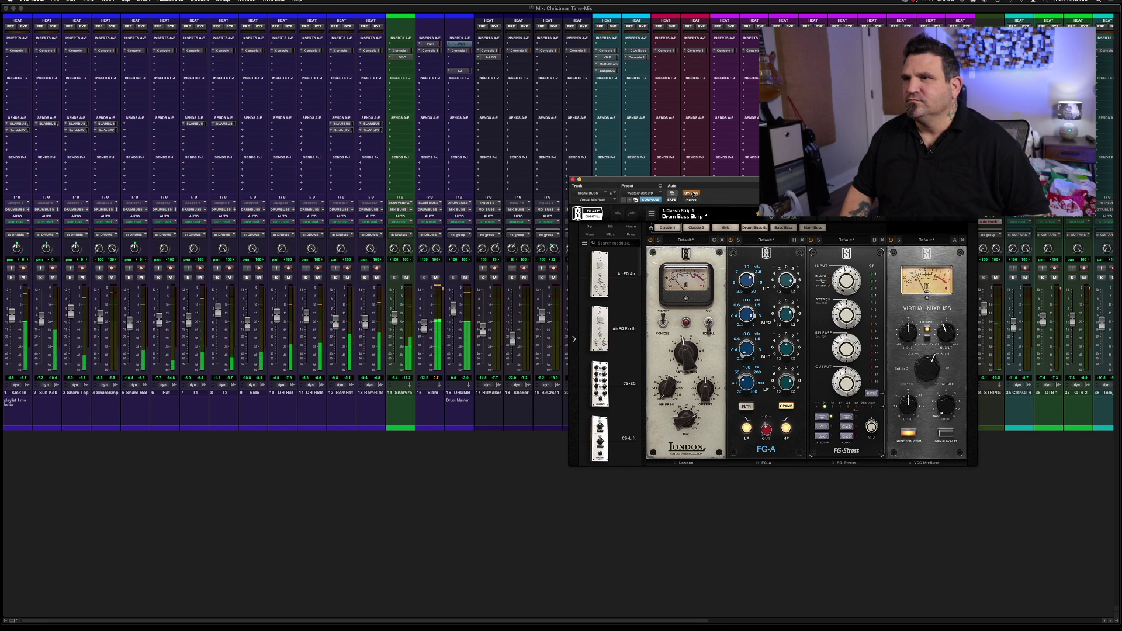
{"action": "left_click", "coordinate": [693, 194]}
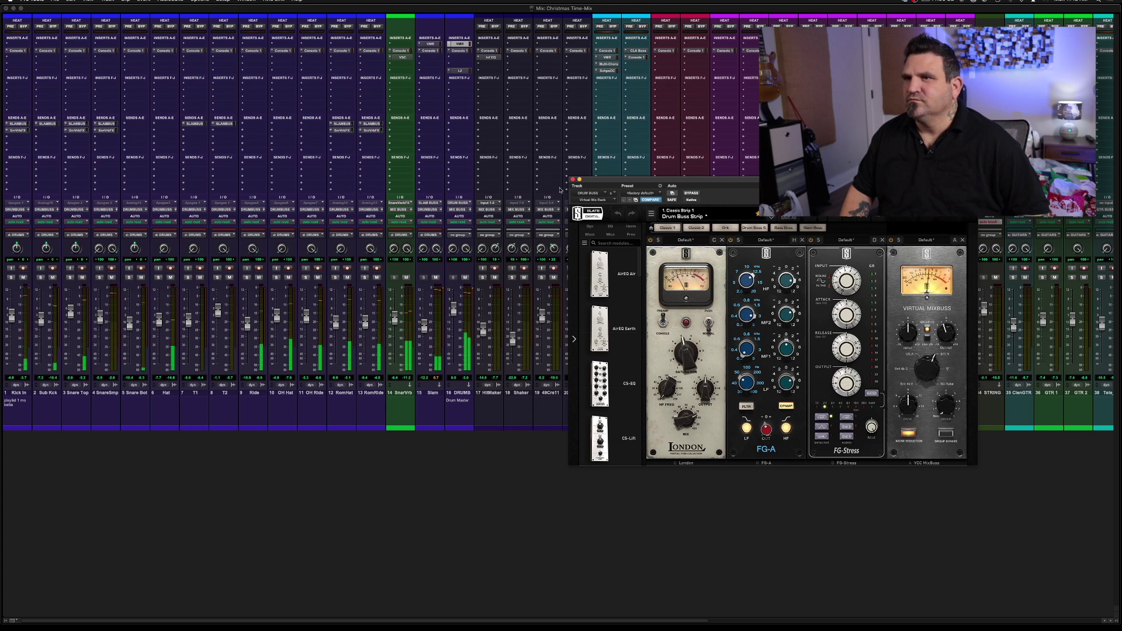
{"action": "left_click", "coordinate": [573, 178]}
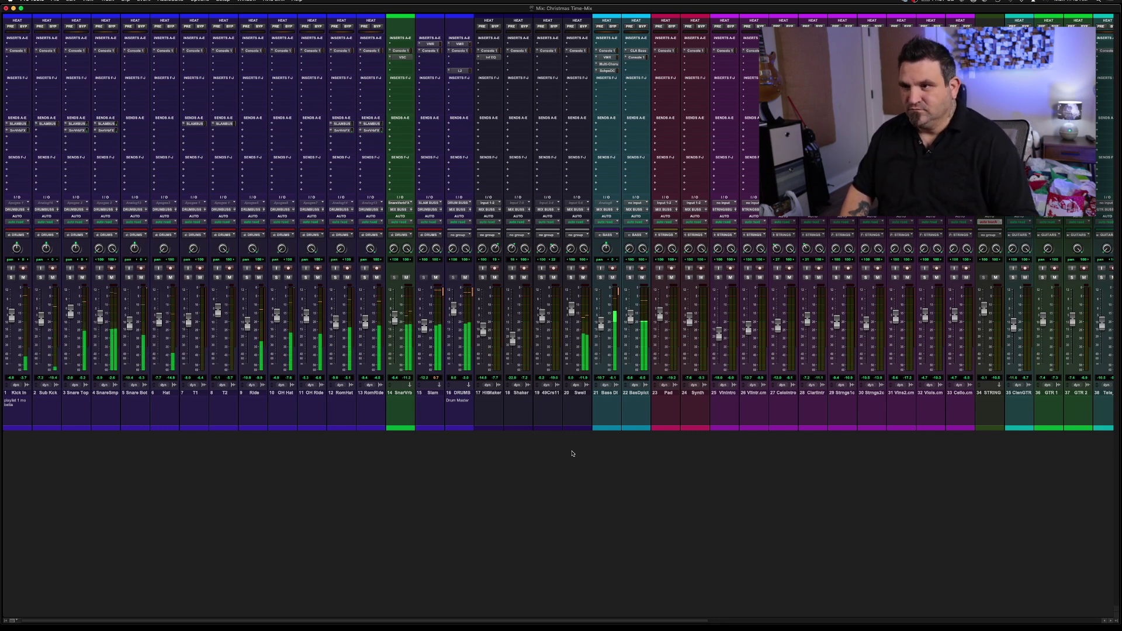
- Listen to the rest of the song while reviewing the vocal, VCA and bus tracks in the Edit and Mix windows, and stop playback
{"action": "key", "text": "super+equal"}
{"action": "scroll", "coordinate": [622, 468], "scroll_direction": "down", "scroll_amount": 4}
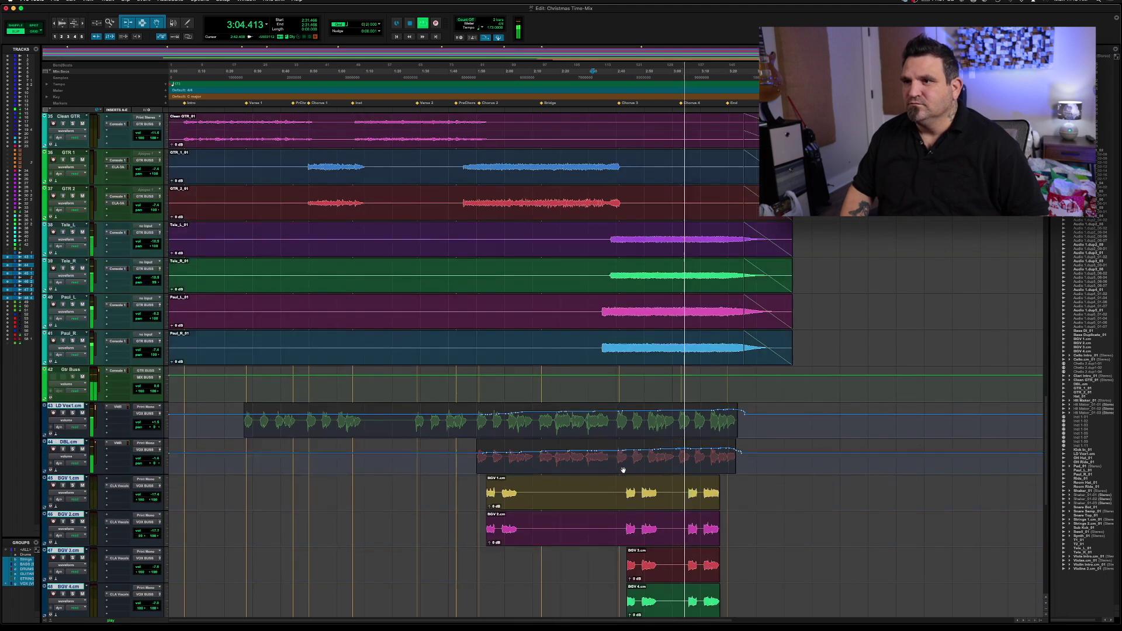
{"action": "scroll", "coordinate": [623, 470], "scroll_direction": "down", "scroll_amount": 10}
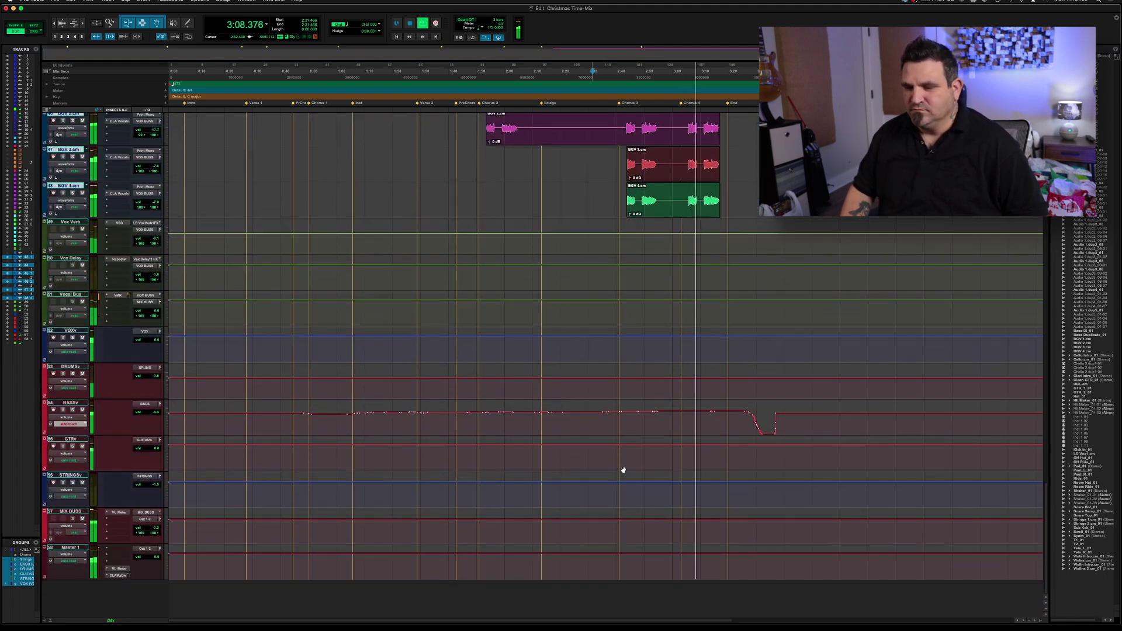
{"action": "key", "text": "super+equal"}
{"action": "scroll", "coordinate": [786, 429], "scroll_direction": "right", "scroll_amount": 3}
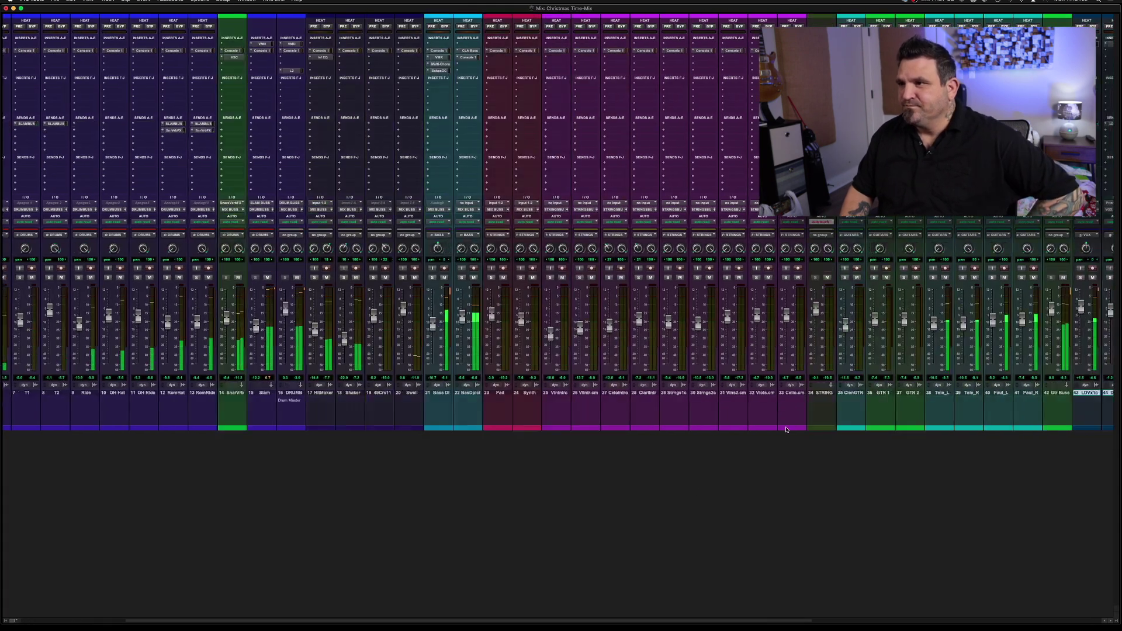
{"action": "scroll", "coordinate": [786, 430], "scroll_direction": "right", "scroll_amount": 5}
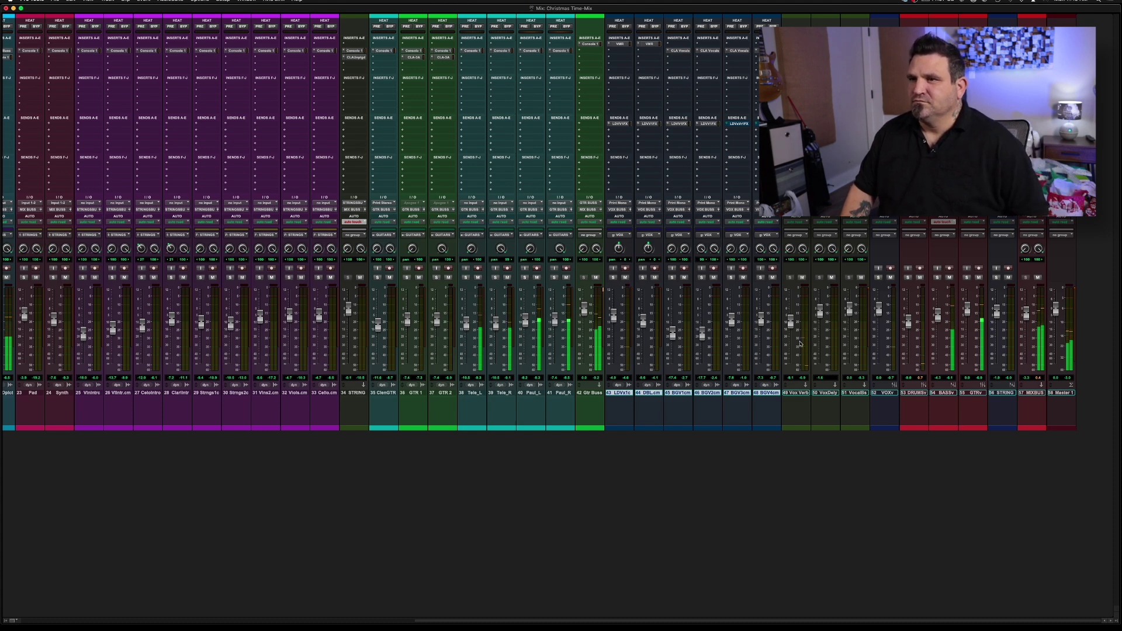
{"action": "key", "text": "space"}
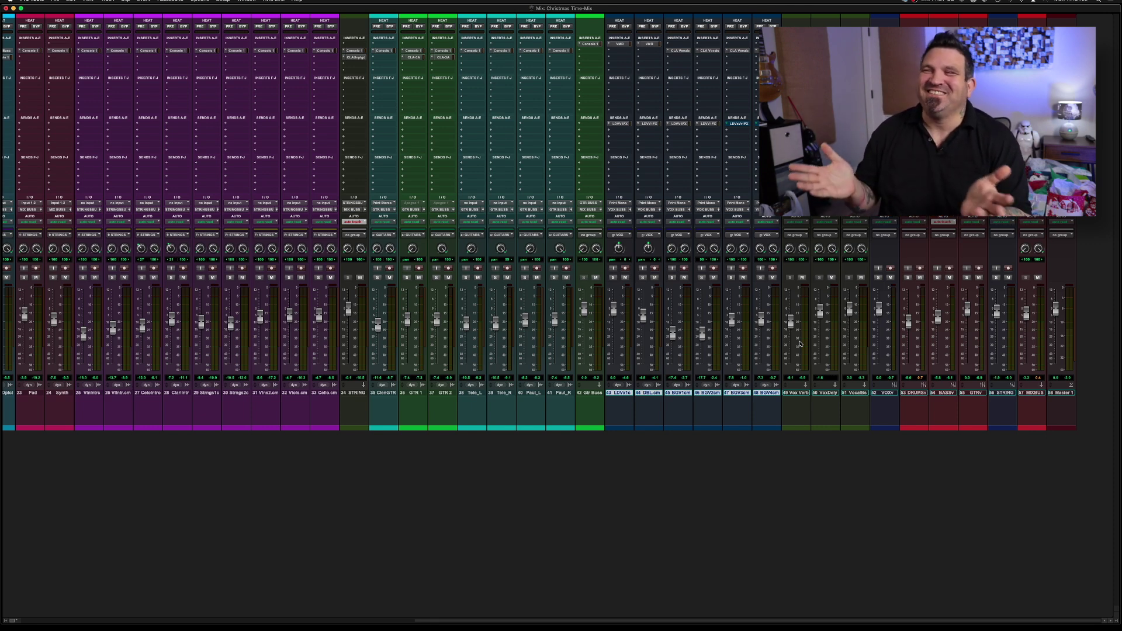
{"action": "scroll", "coordinate": [800, 344], "scroll_direction": "left", "scroll_amount": 15}
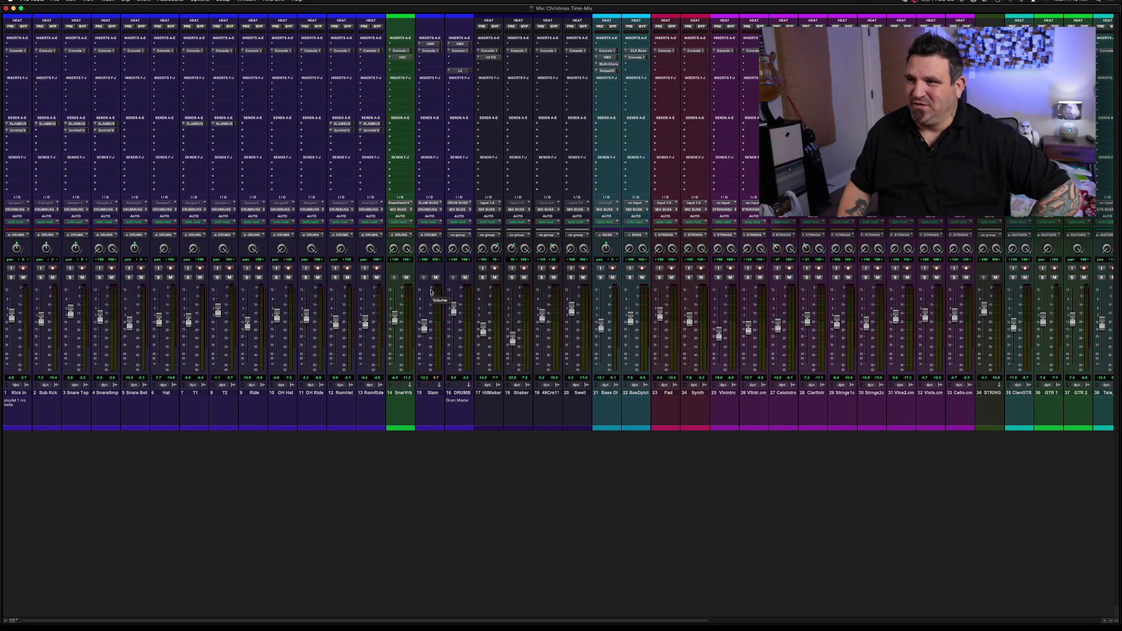
{"action": "scroll", "coordinate": [642, 286], "scroll_direction": "right", "scroll_amount": 15}
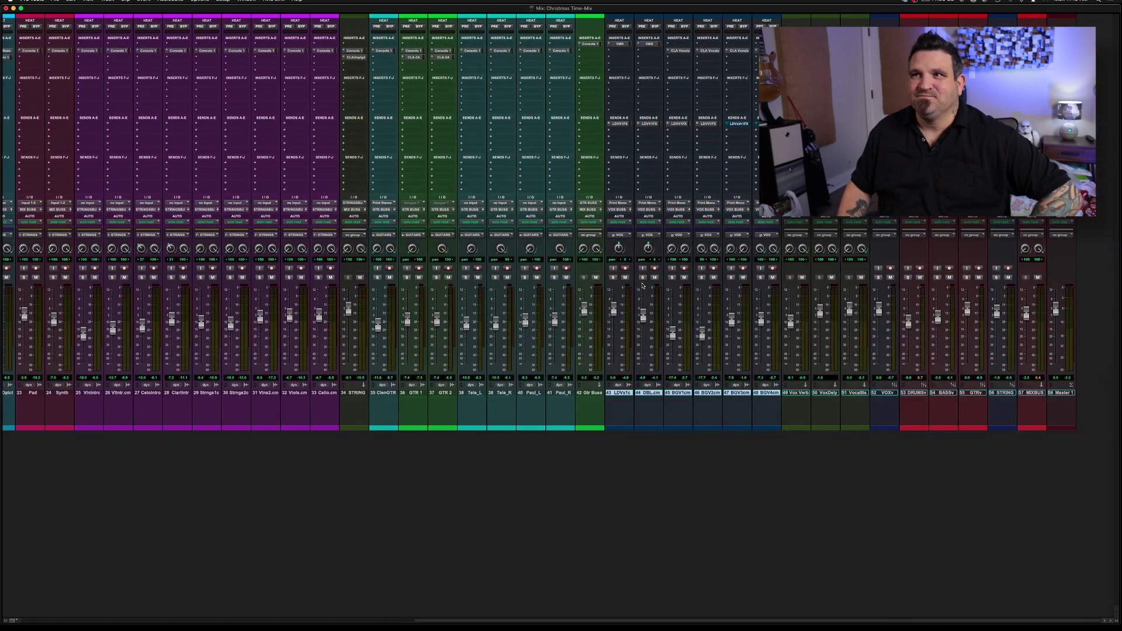